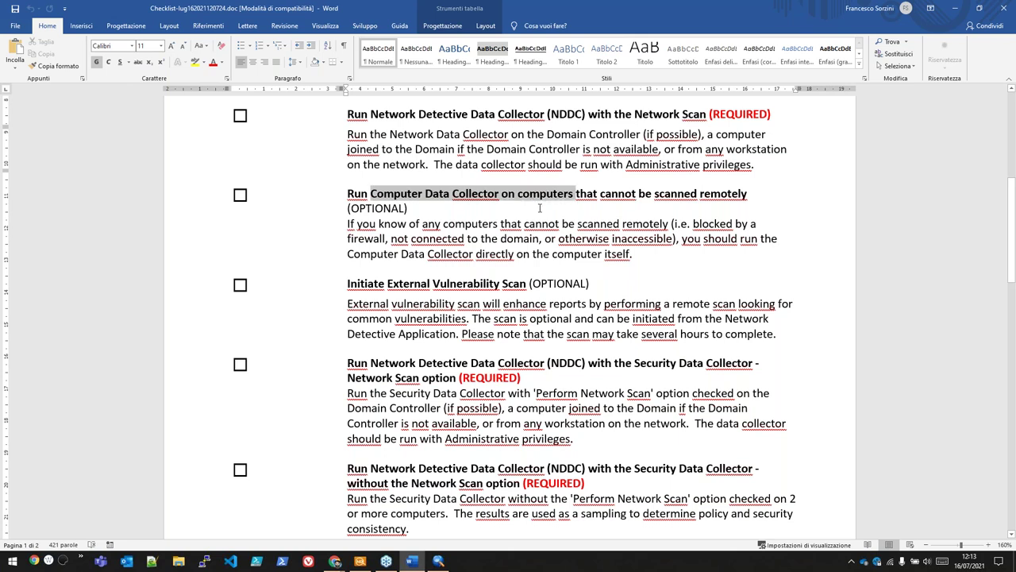
Select and copy the Computer Data Collector and External Vulnerability Scan headings in the Word checklist
drag(540, 208, 540, 210)
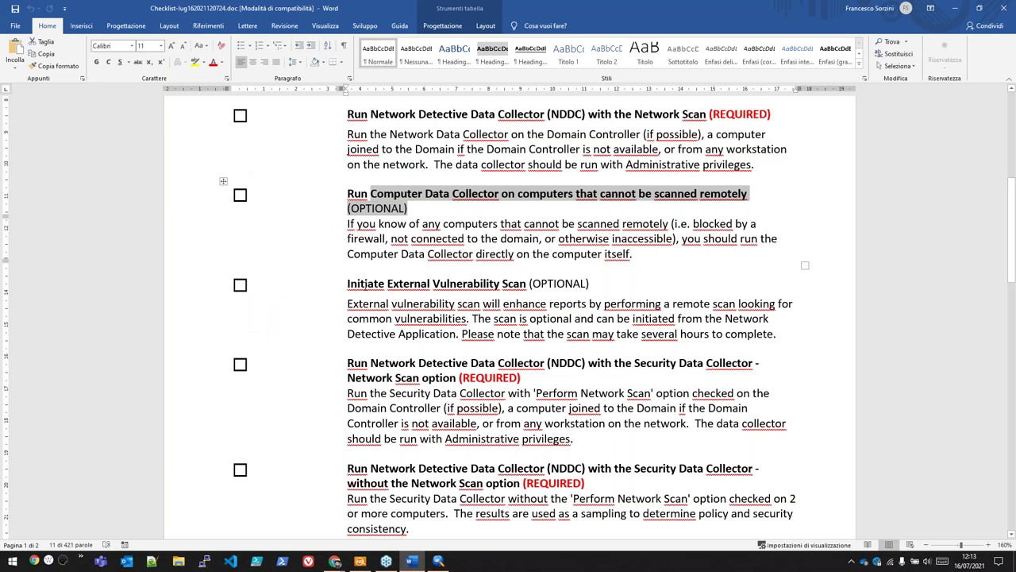
drag(362, 286, 588, 282)
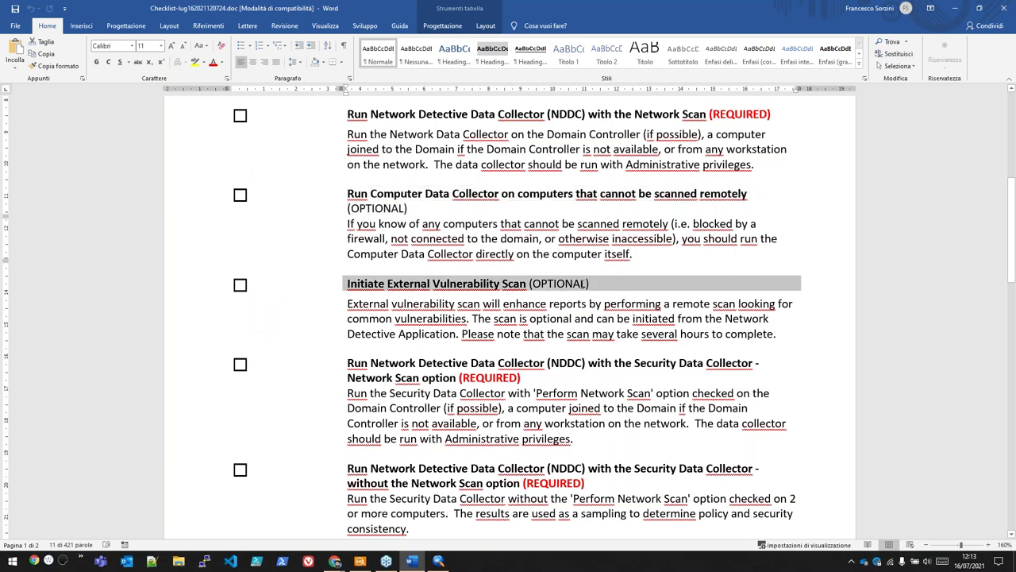
key(ctrl+c)
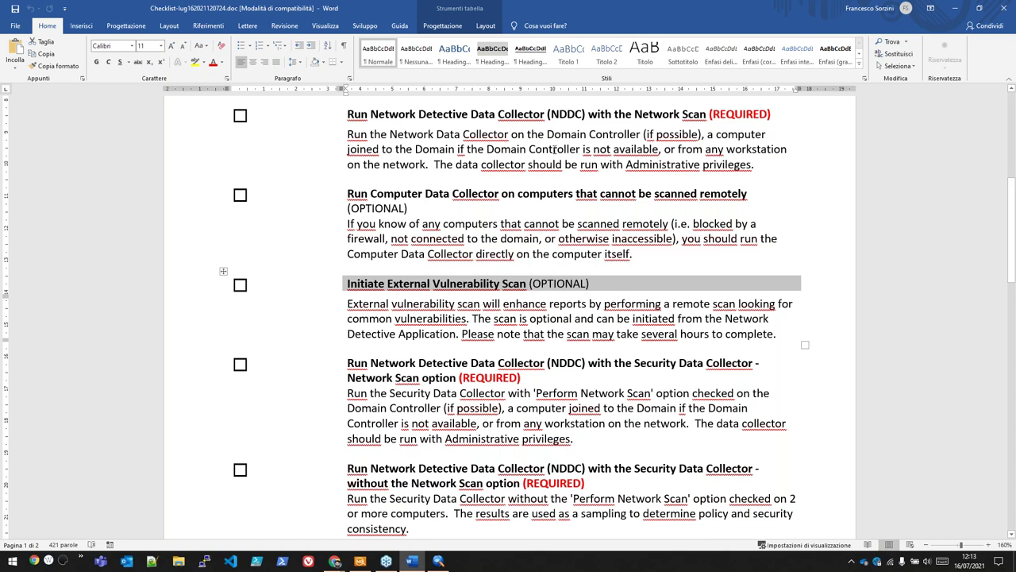
Highlight NDDC in the checklist headings, then add the Security Data Collector to the scans
drag(552, 114, 585, 113)
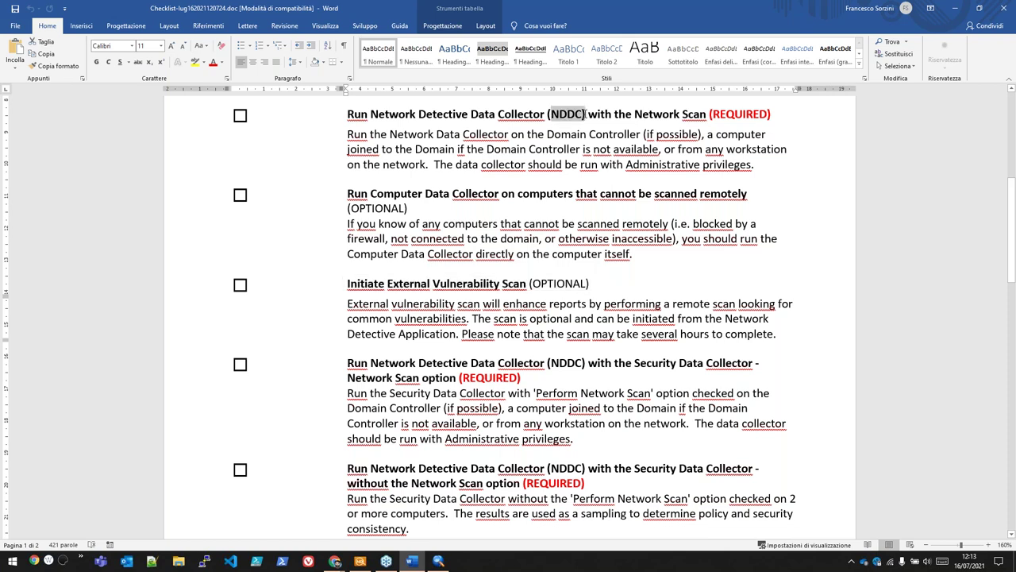
drag(551, 363, 586, 363)
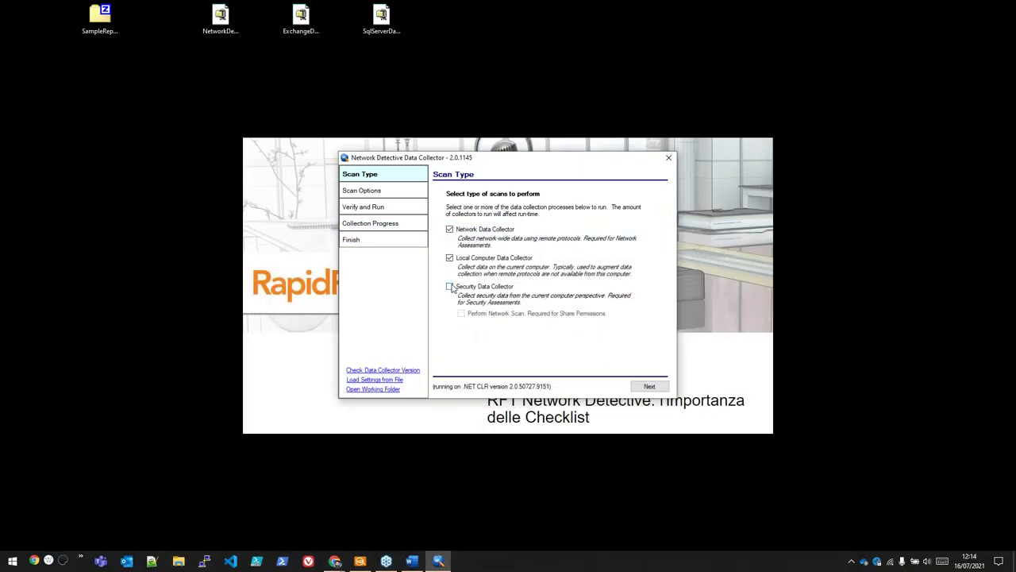
click(449, 285)
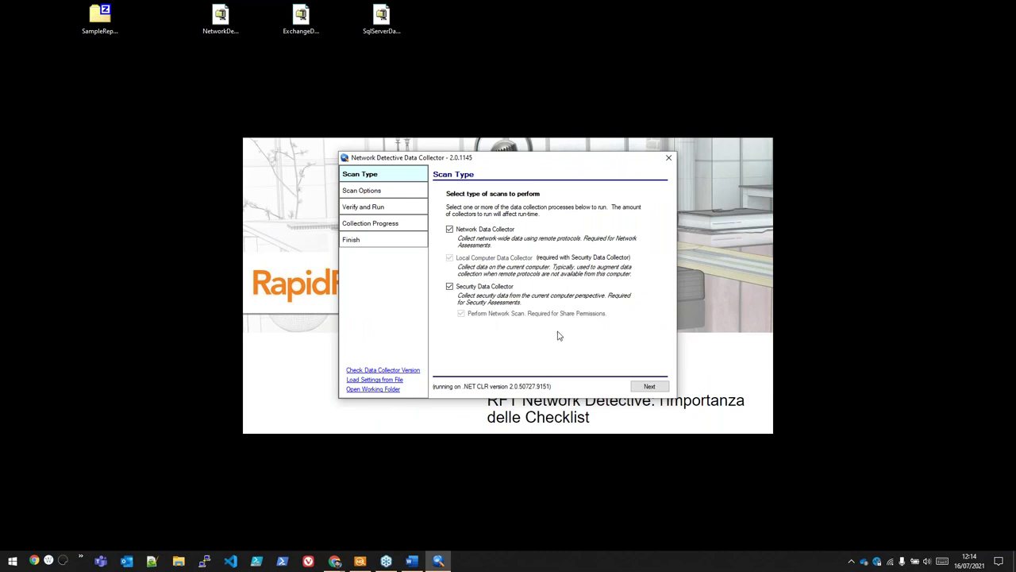
Test Active Directory access with the administrator password and domain controller 'PD', retrying after the error
click(651, 387)
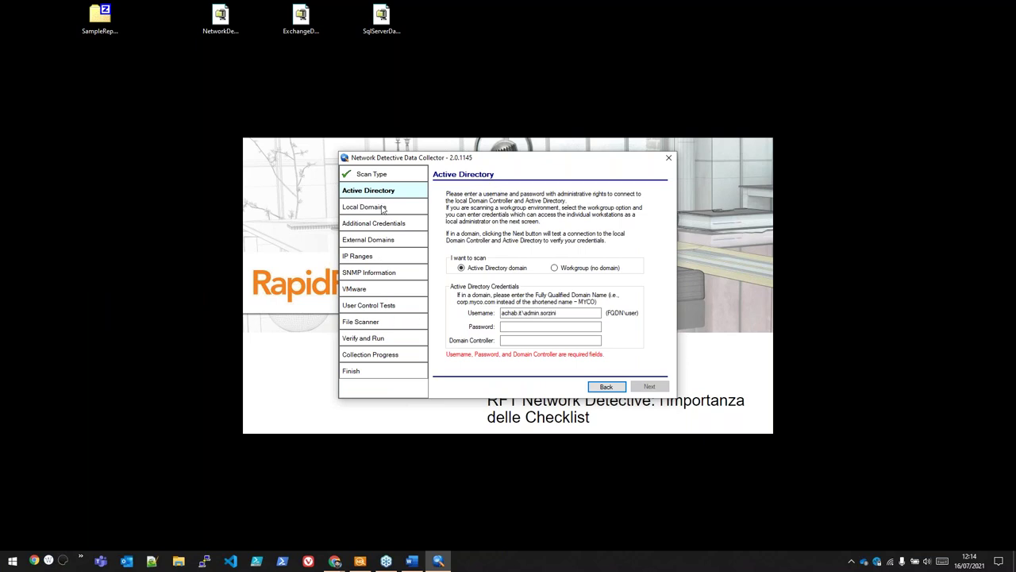
click(516, 327)
text(*******)
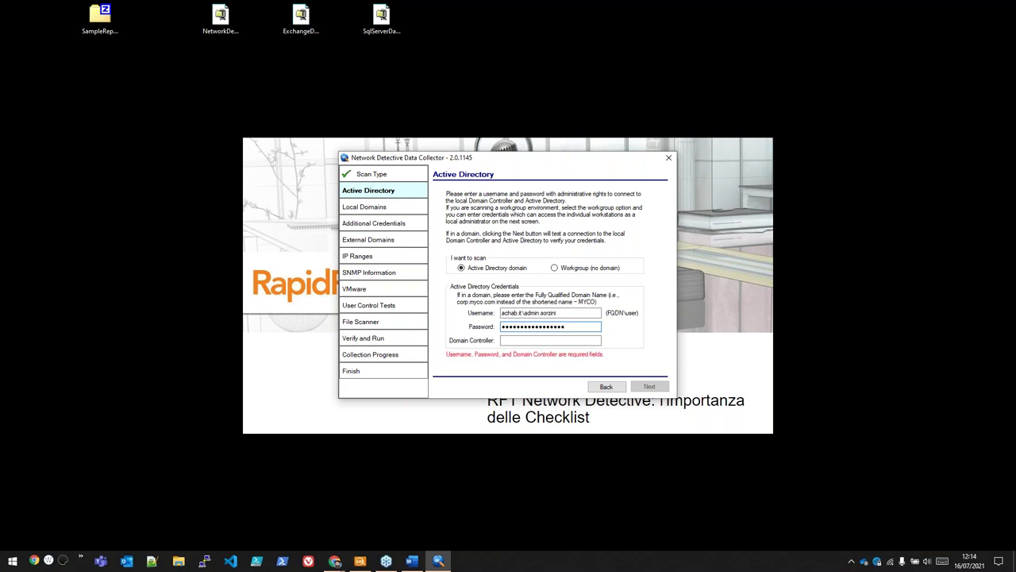
click(524, 339)
text(PDC)
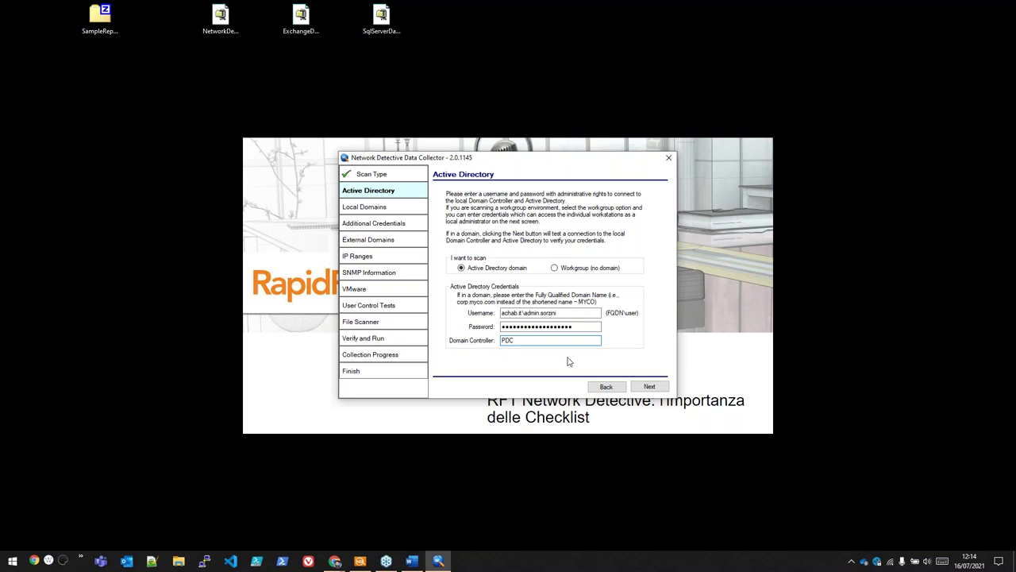
click(648, 387)
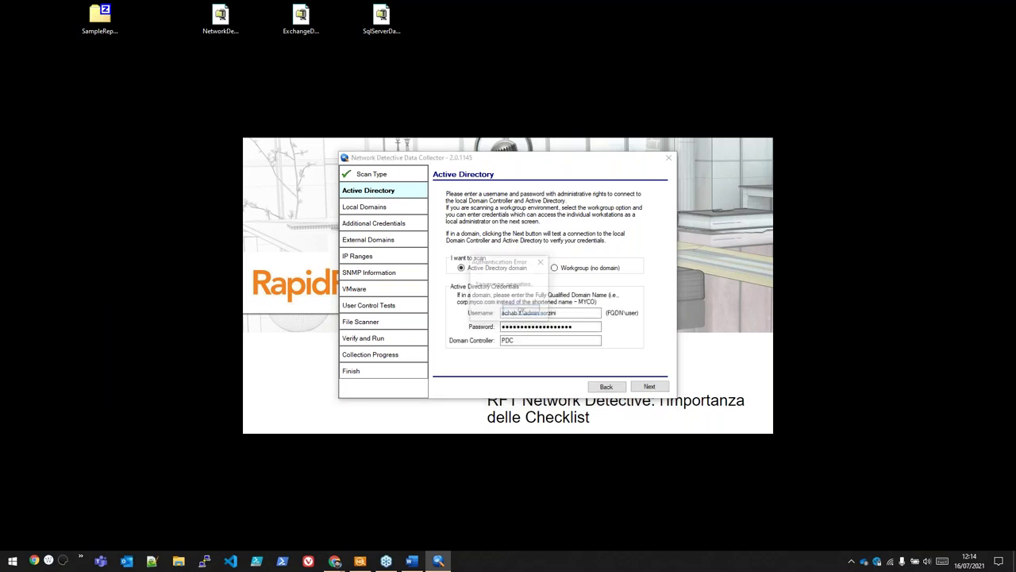
click(522, 311)
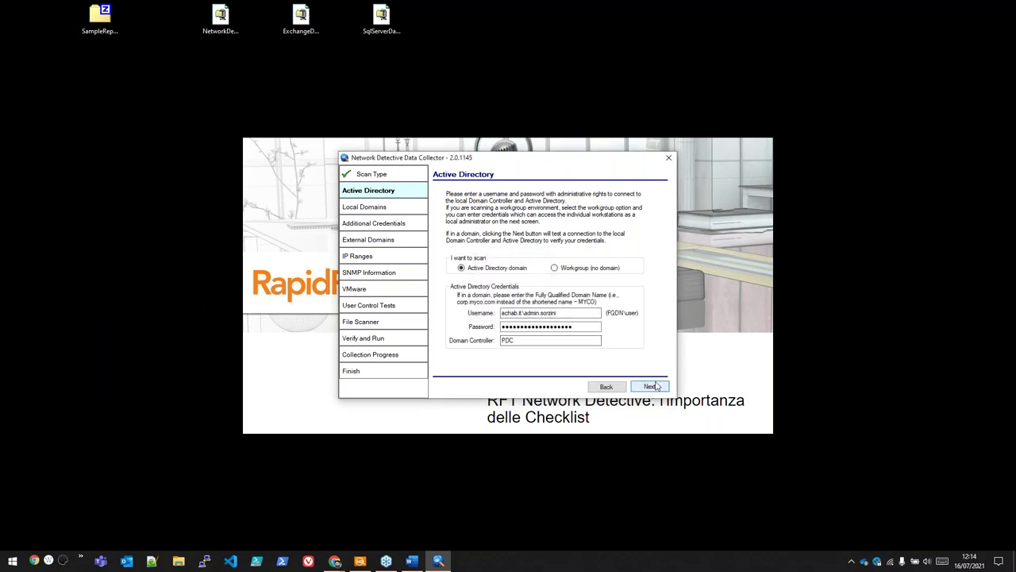
click(650, 386)
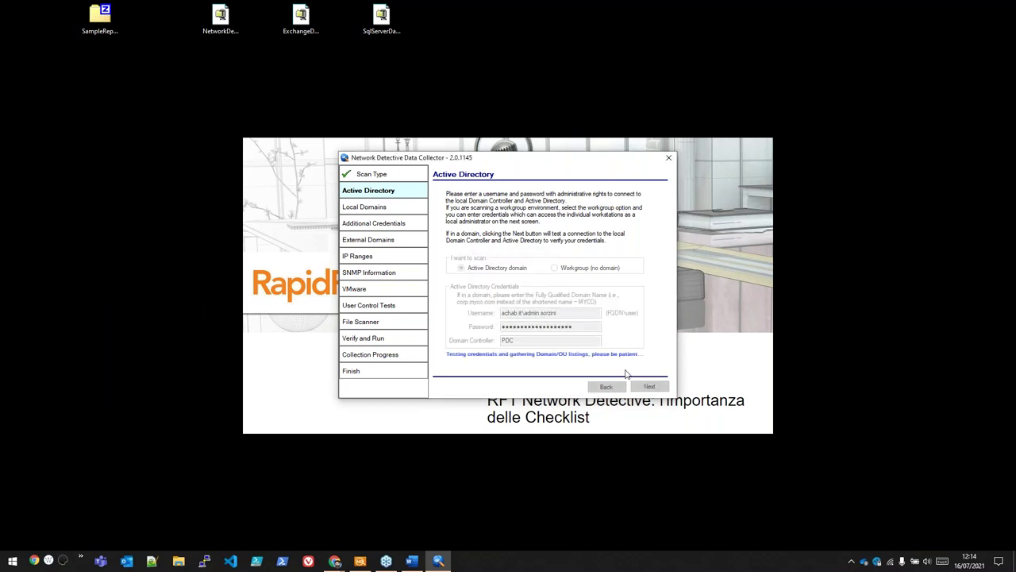
Scan a Workgroup (no domain) instead and continue to Scan Credentials
click(521, 311)
click(554, 268)
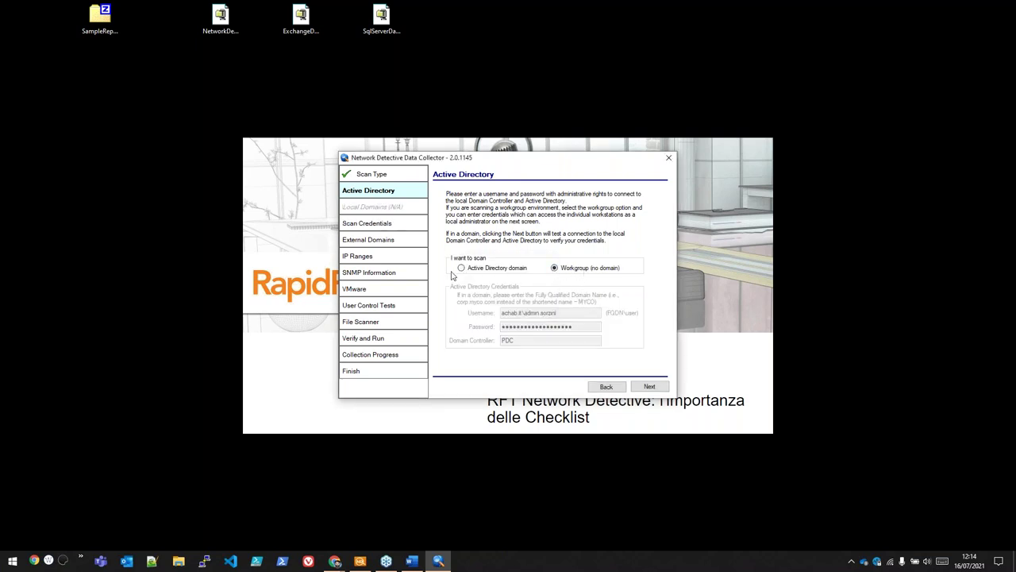
click(651, 387)
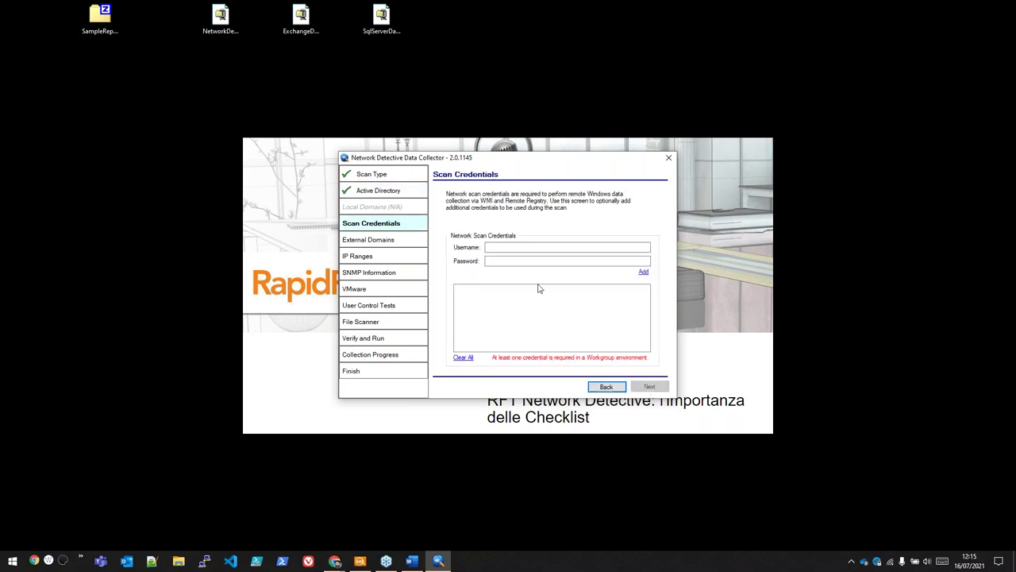
Add an admin username and password as a network scan credential, then go to External Domains
click(505, 247)
click(506, 247)
text(n)
key(Tab)
text(•••••••)
click(644, 272)
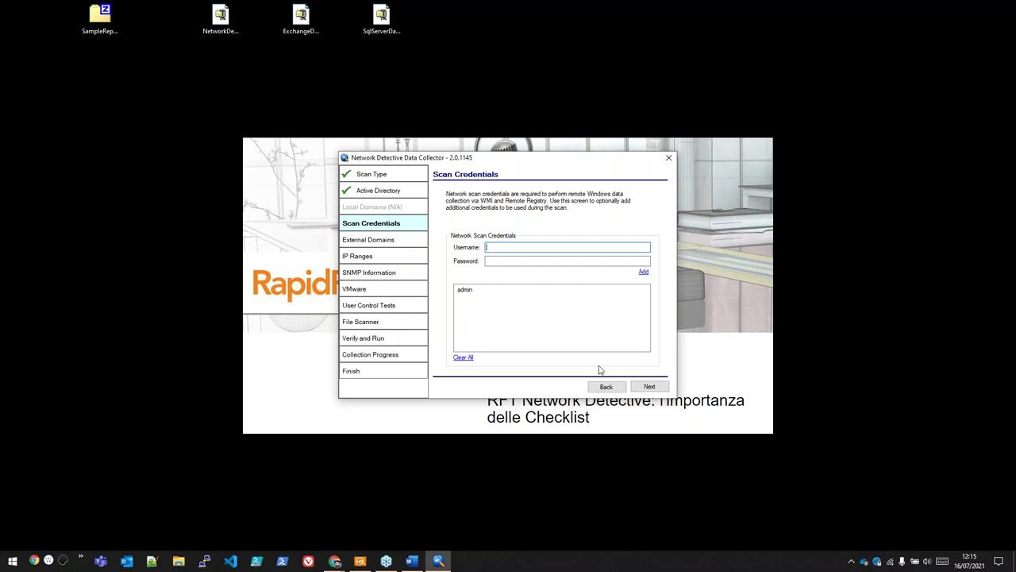
click(650, 386)
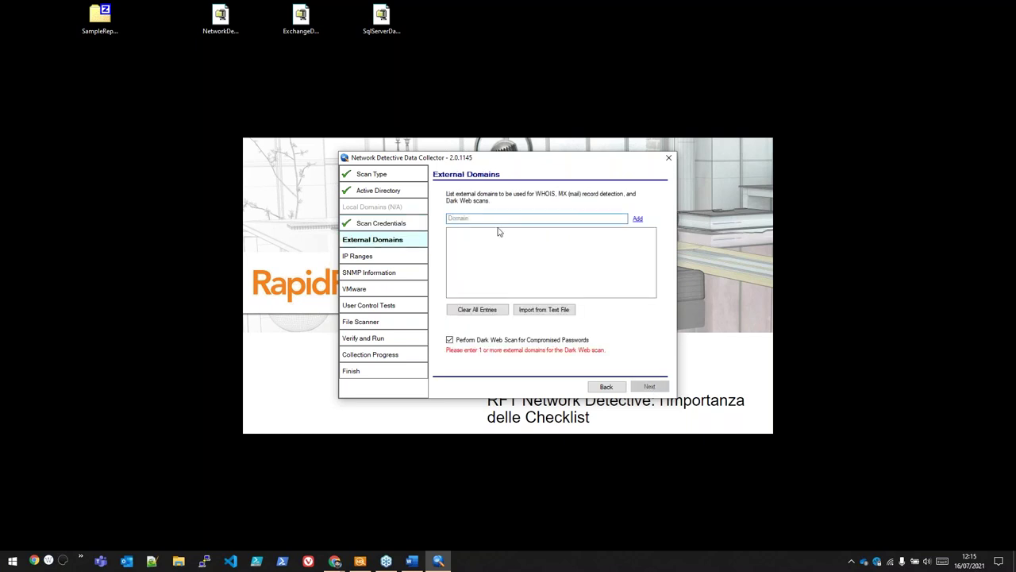
Add pippo.com as the external domain for the Dark Web scan and proceed to IP Ranges
click(465, 216)
click(479, 250)
click(490, 217)
text(pippo.com)
click(494, 274)
click(639, 219)
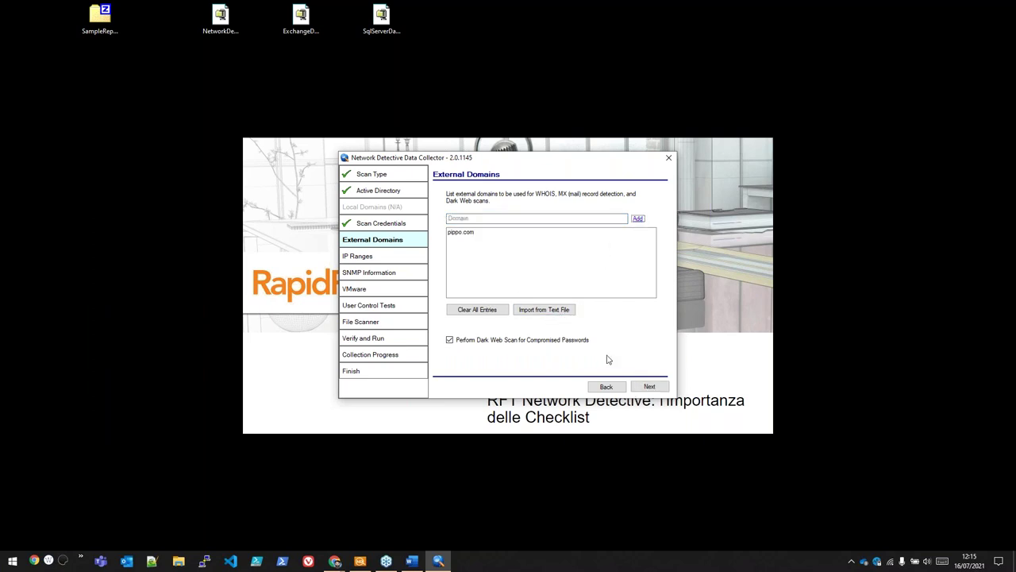
click(649, 387)
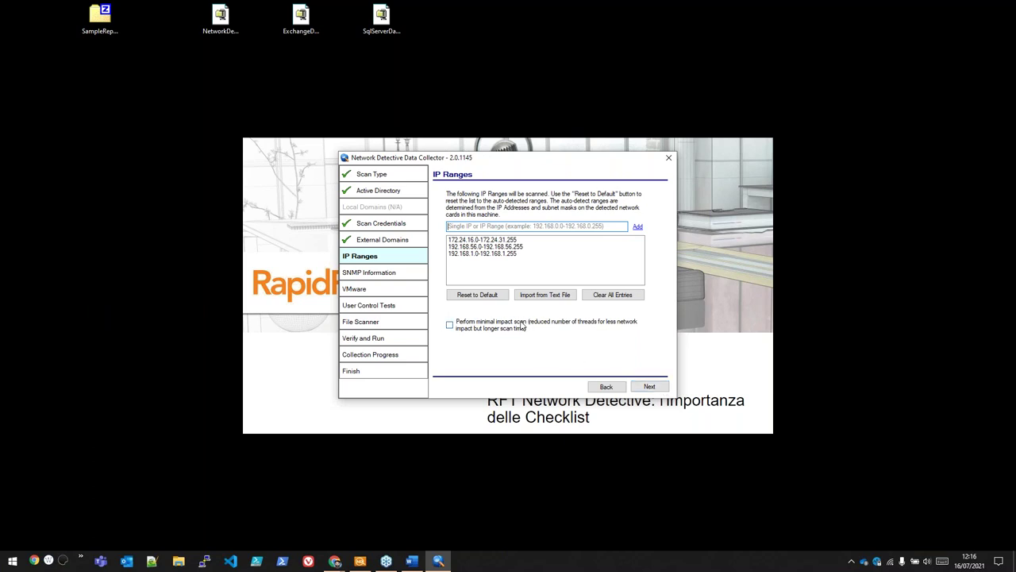
Accept the detected IP ranges, confirming all 4,608 addresses, and keep default SNMP settings
click(651, 386)
click(544, 329)
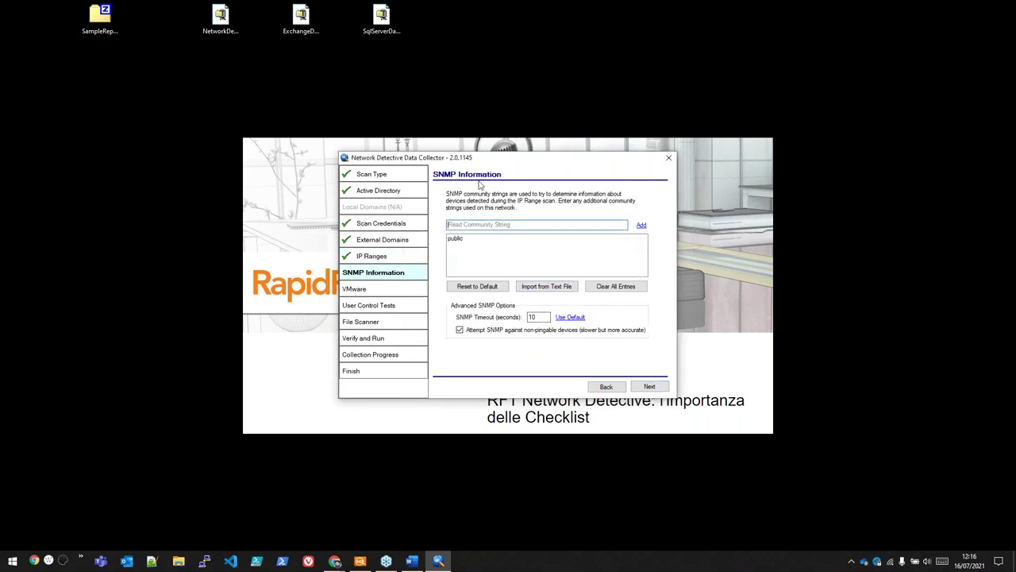
click(651, 386)
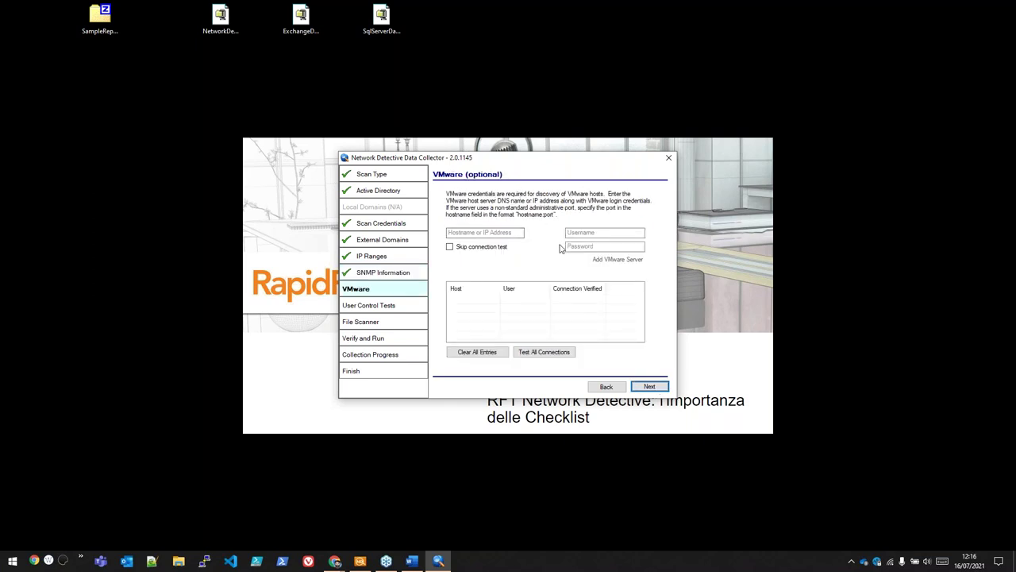
Skip VMware and keep all six built-in URL categories for User Control Tests
click(648, 388)
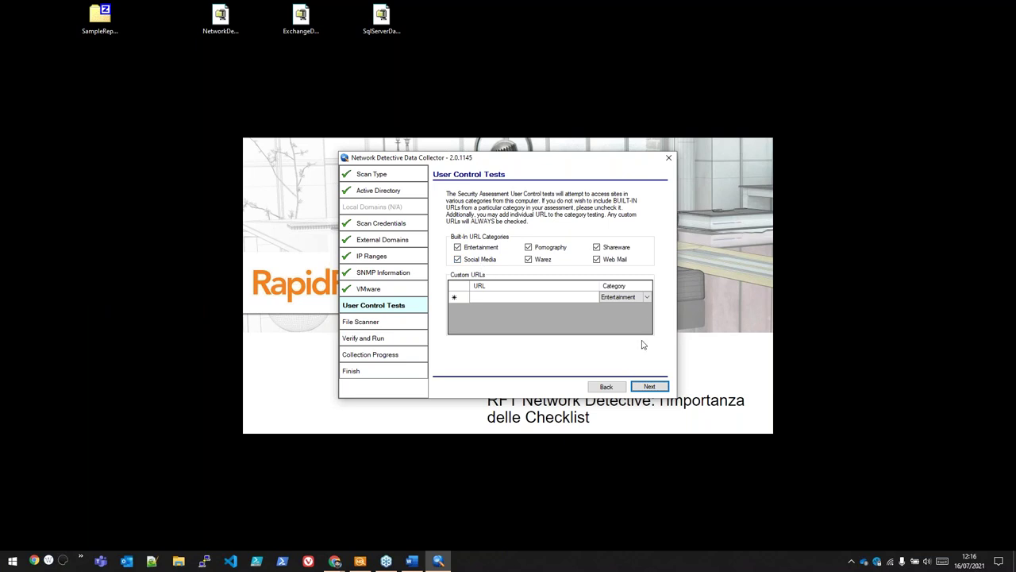
click(556, 299)
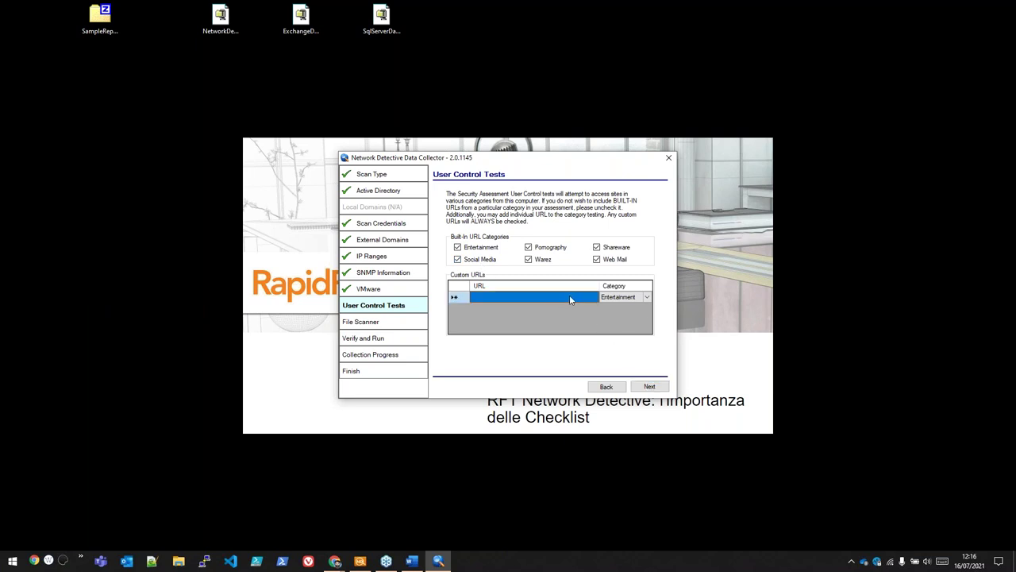
click(650, 387)
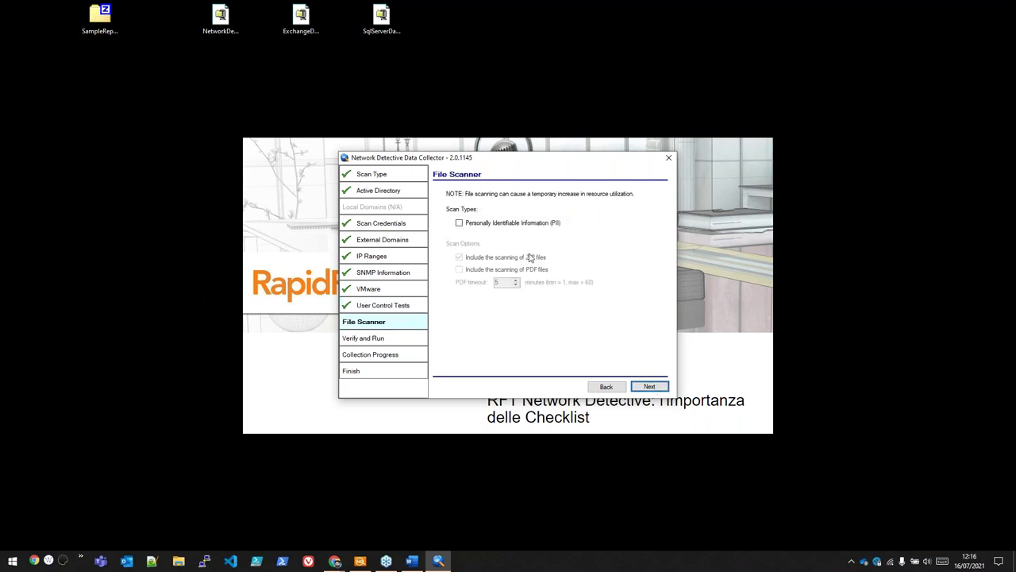
Leave the Personally Identifiable Information (PII) scan unticked and advance to Verify and Run
click(499, 226)
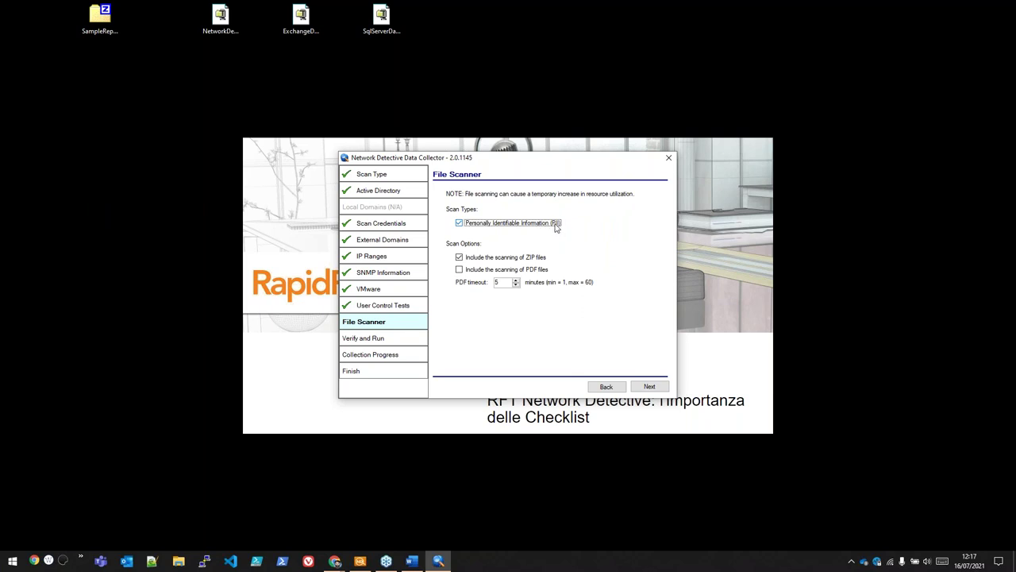
click(459, 223)
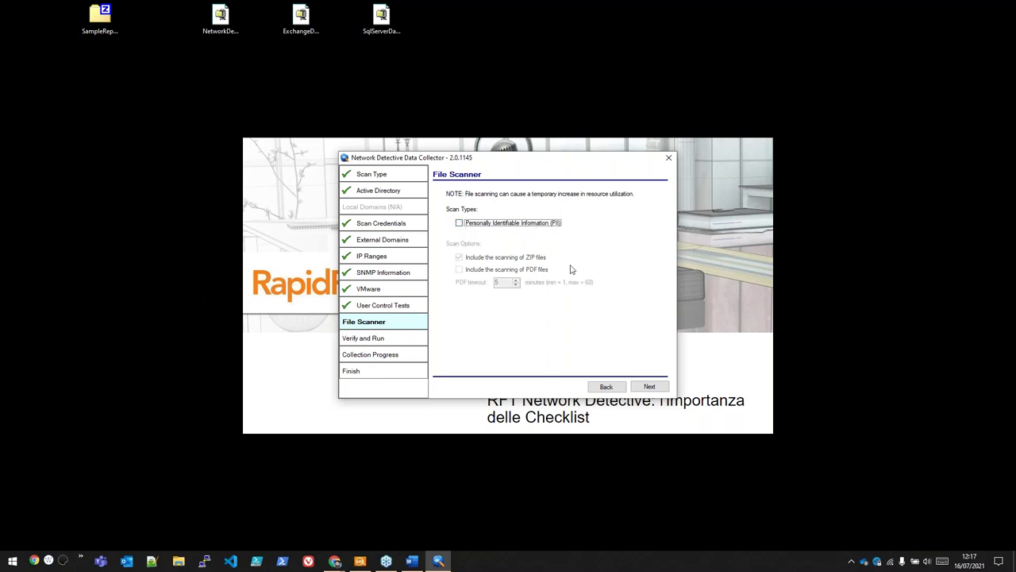
click(650, 386)
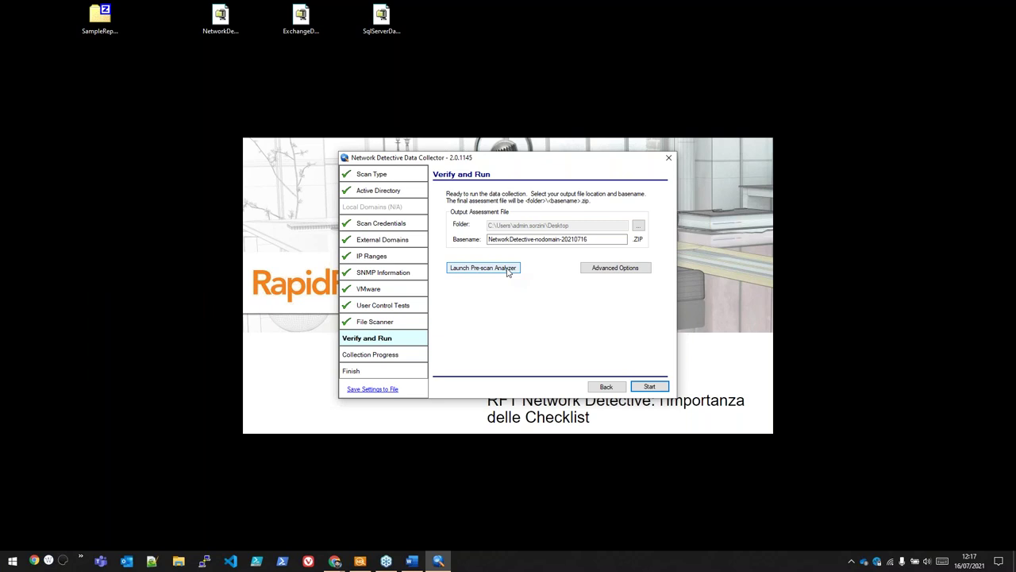
mouse_move(318, 543)
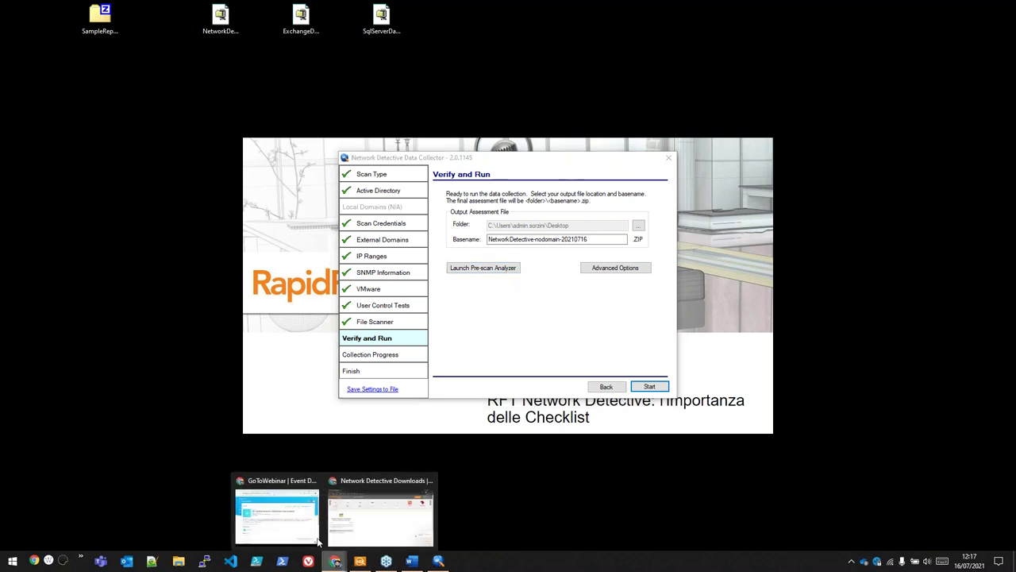
mouse_move(337, 559)
click(357, 528)
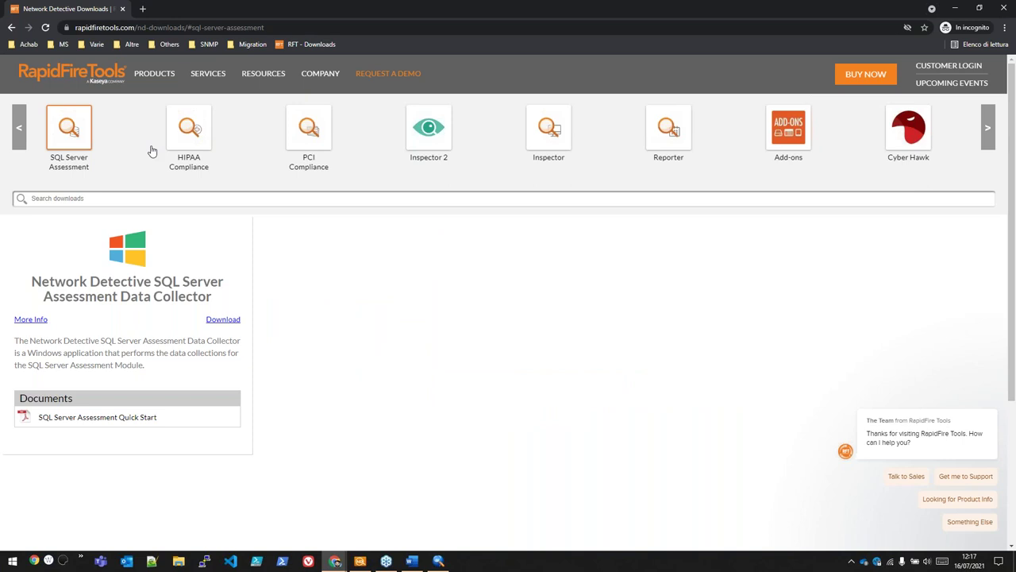
click(20, 131)
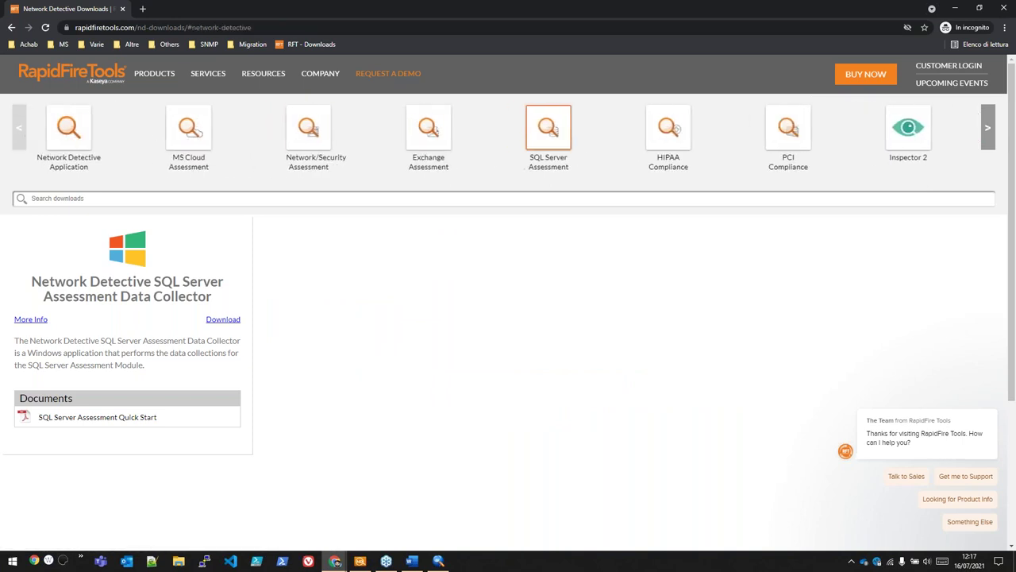
click(308, 133)
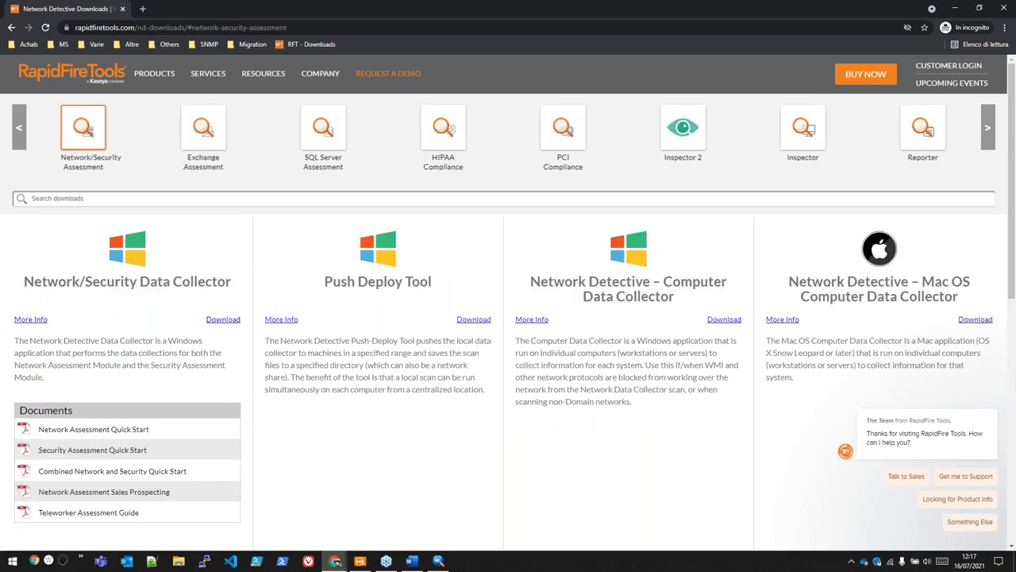
drag(531, 282, 698, 304)
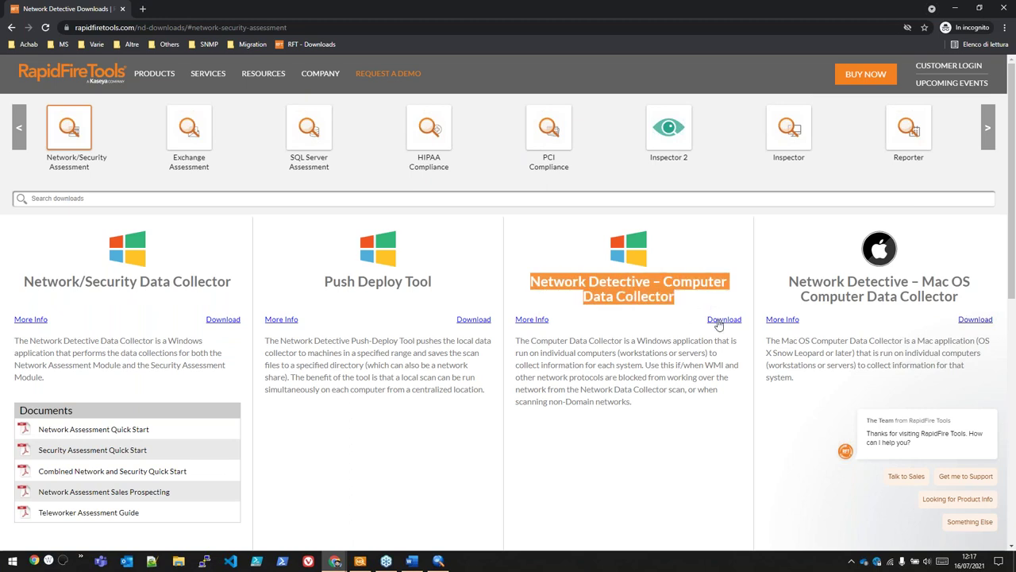
drag(788, 282, 853, 303)
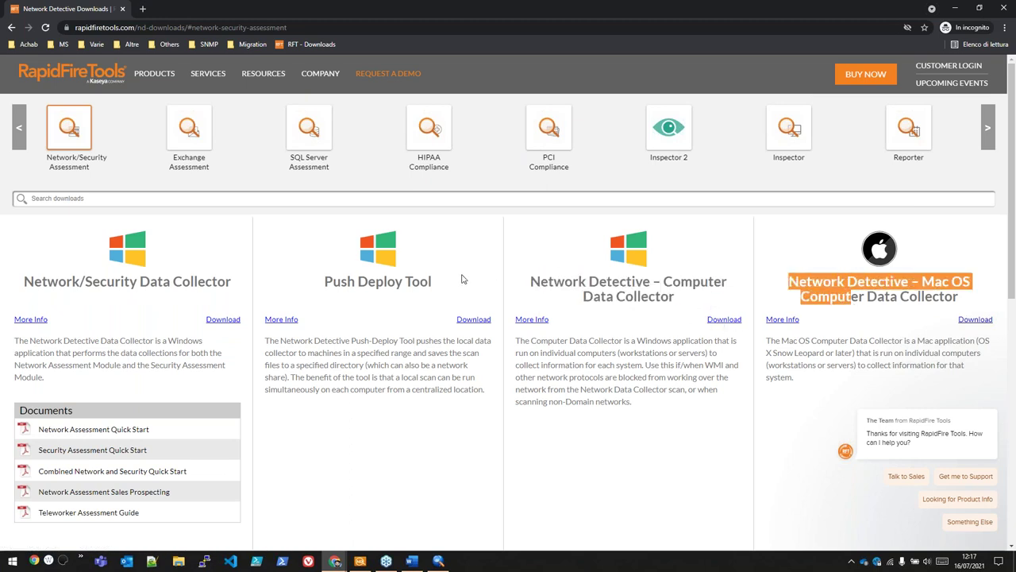
click(364, 286)
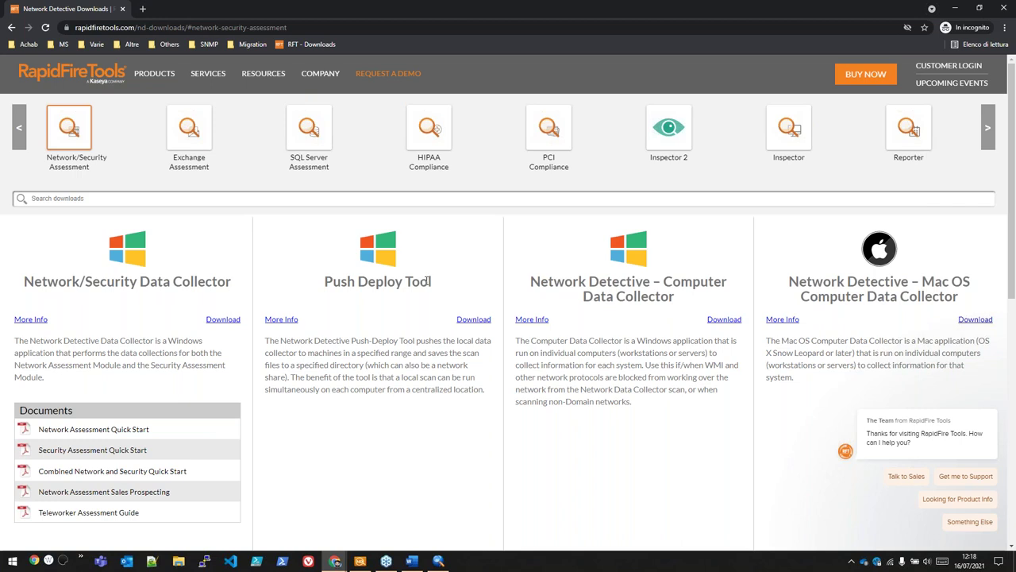
click(957, 14)
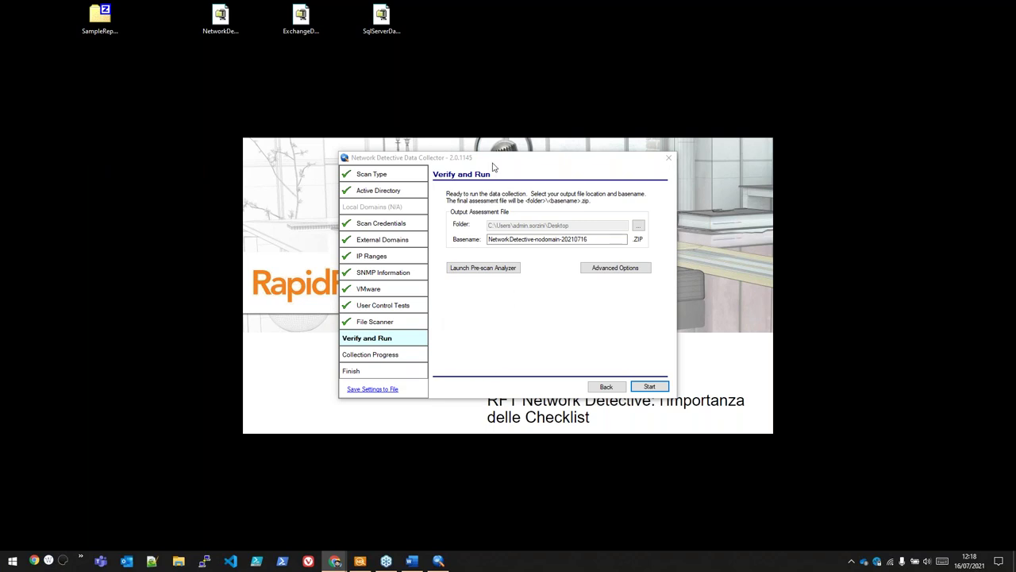
Cancel saving the wizard settings to a file and close the Data Collector window
click(390, 334)
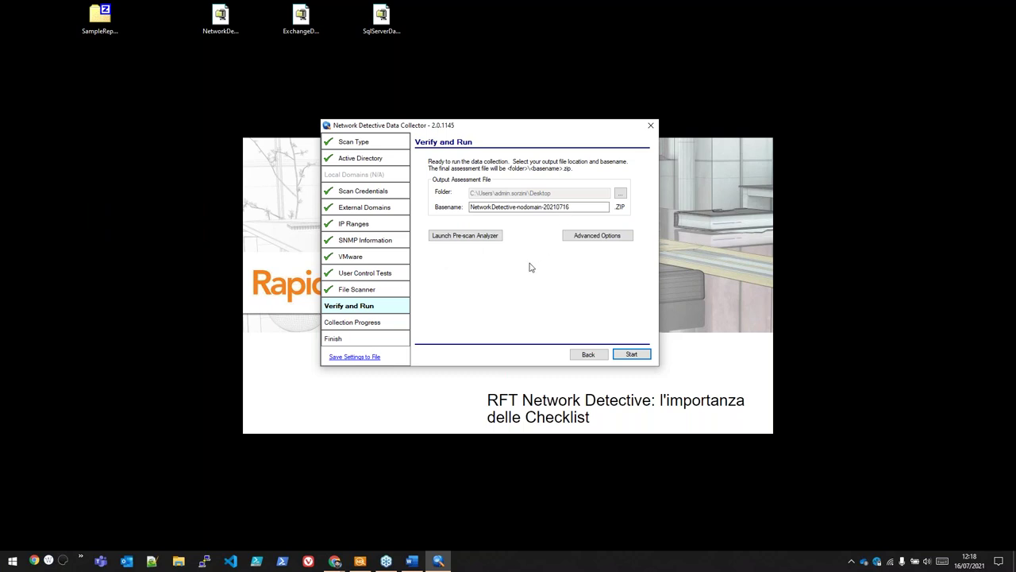
click(347, 358)
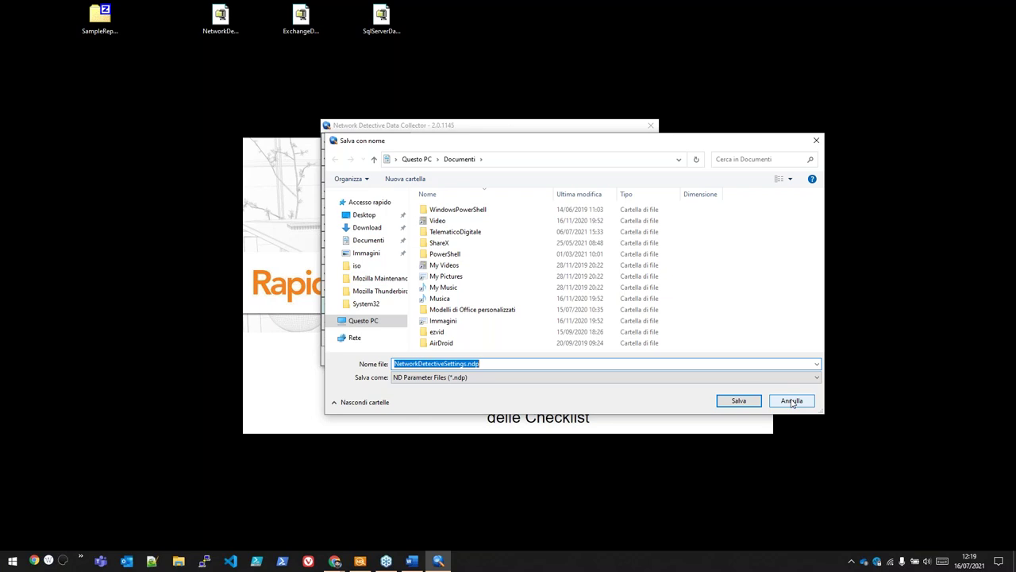
click(792, 401)
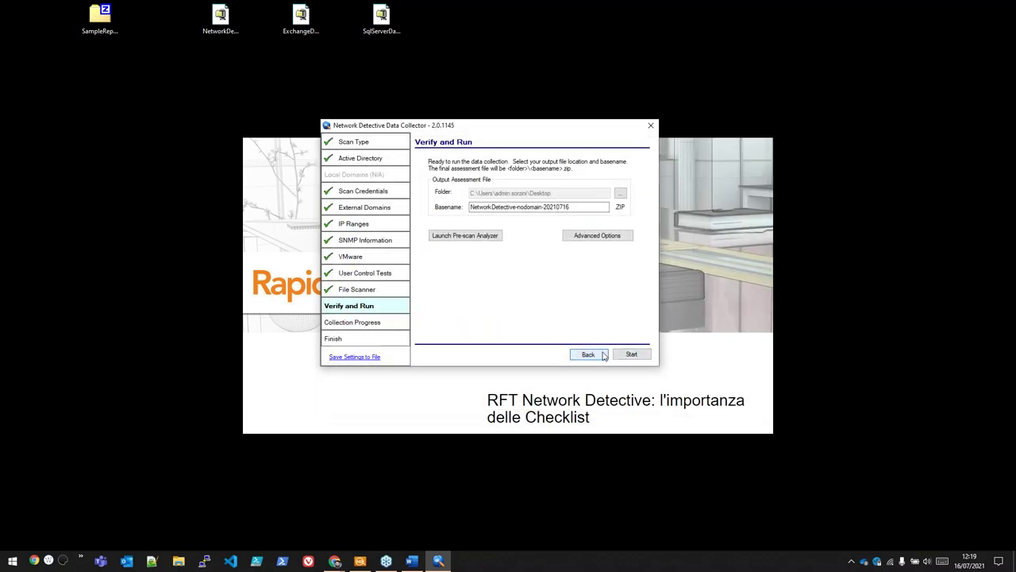
click(651, 129)
click(84, 13)
click(266, 89)
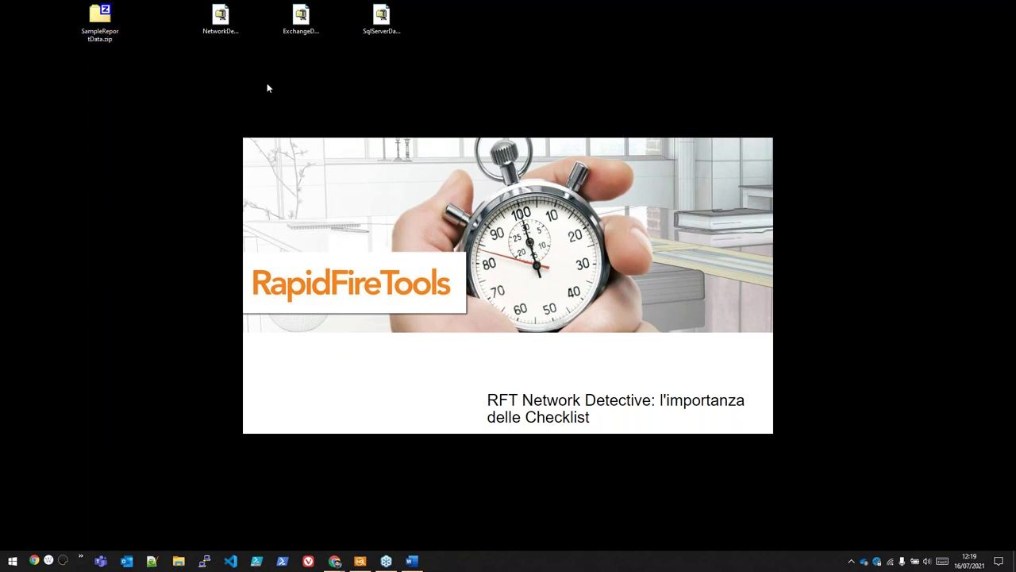
click(298, 23)
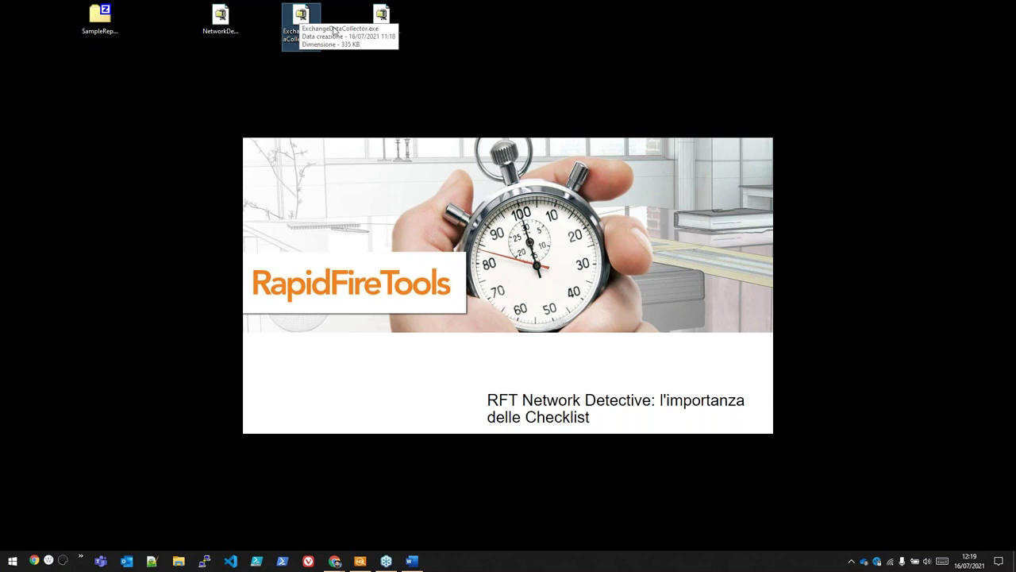
click(375, 29)
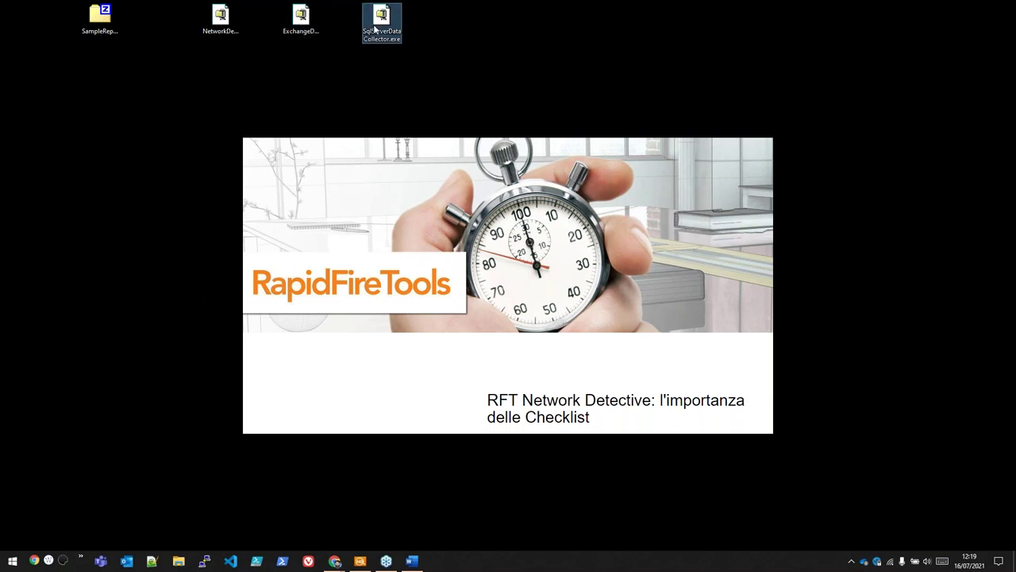
right_click(374, 29)
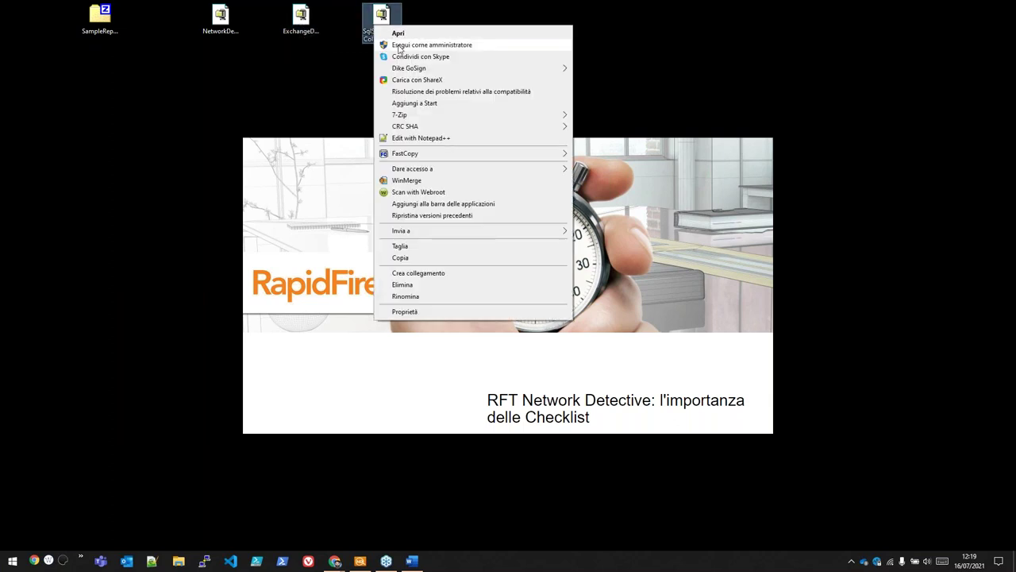
click(438, 45)
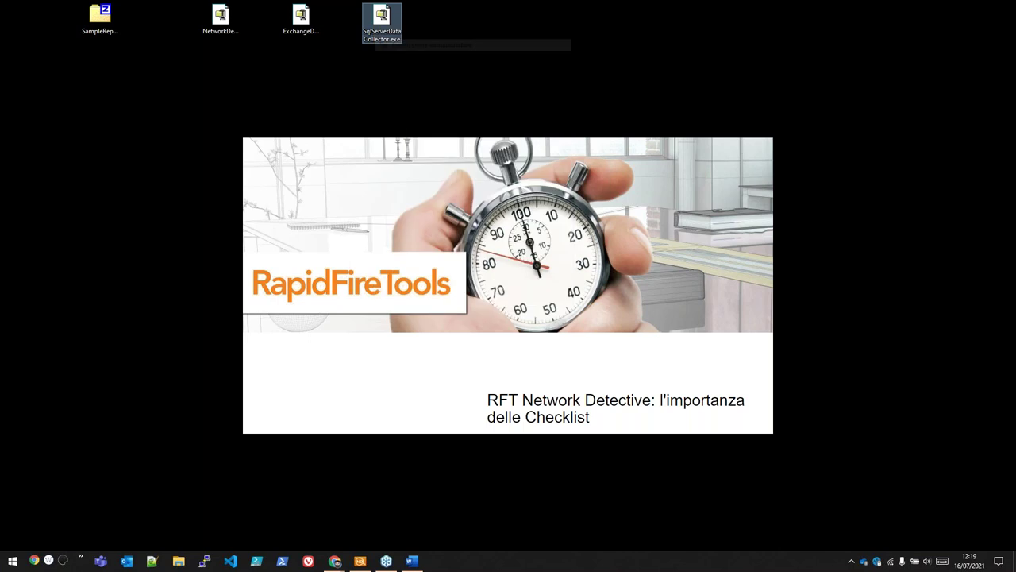
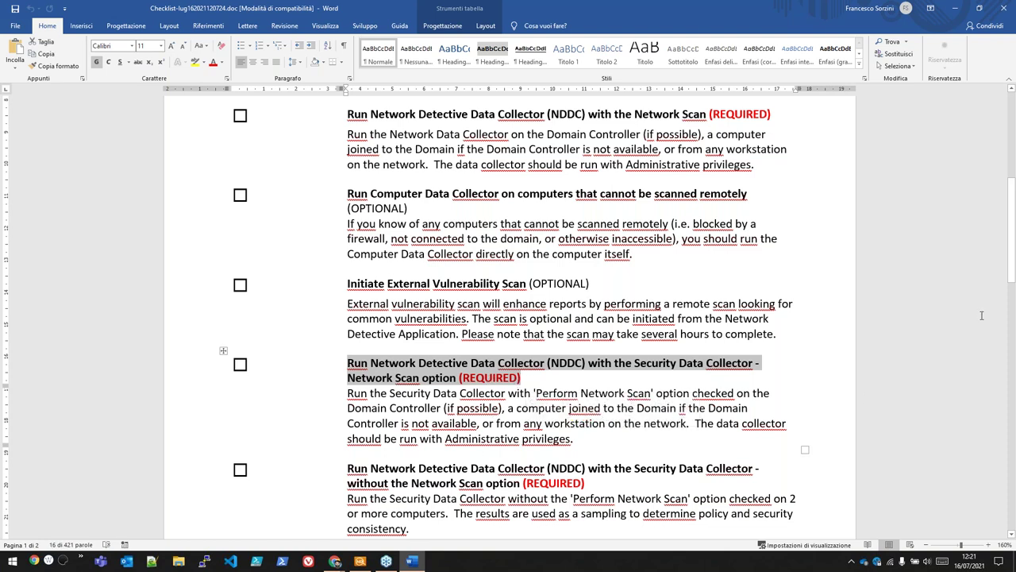
Review the checklist's without-network-scan heading and Open Items, then minimize Word to show the desktop
drag(1012, 278, 1012, 308)
drag(363, 325, 576, 343)
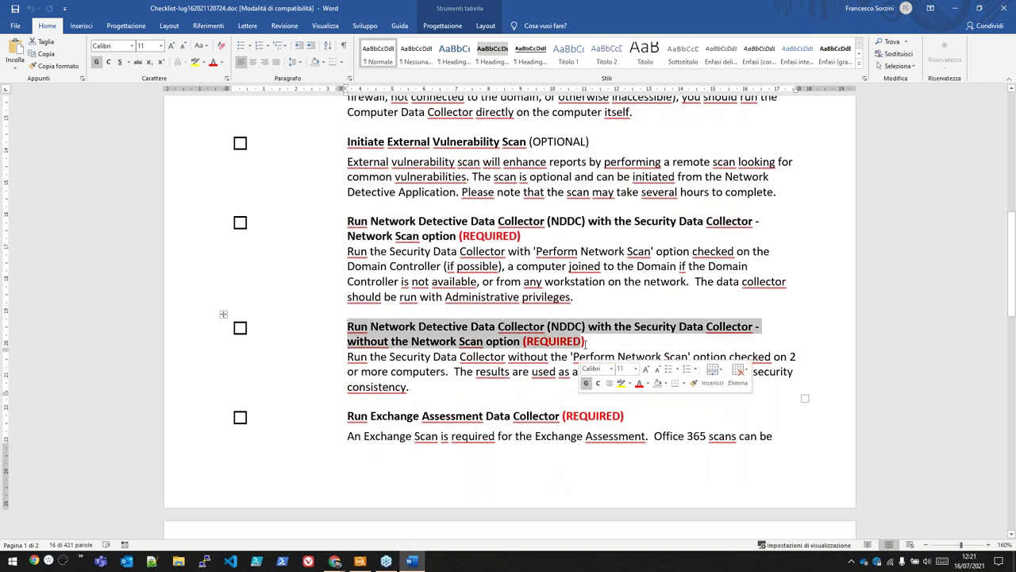
click(586, 343)
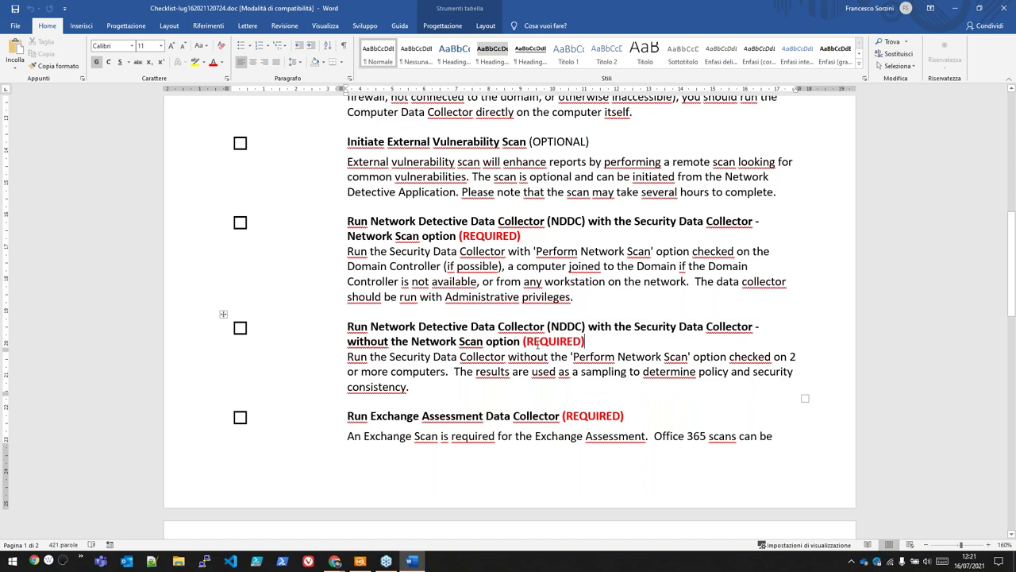
triple_click(540, 324)
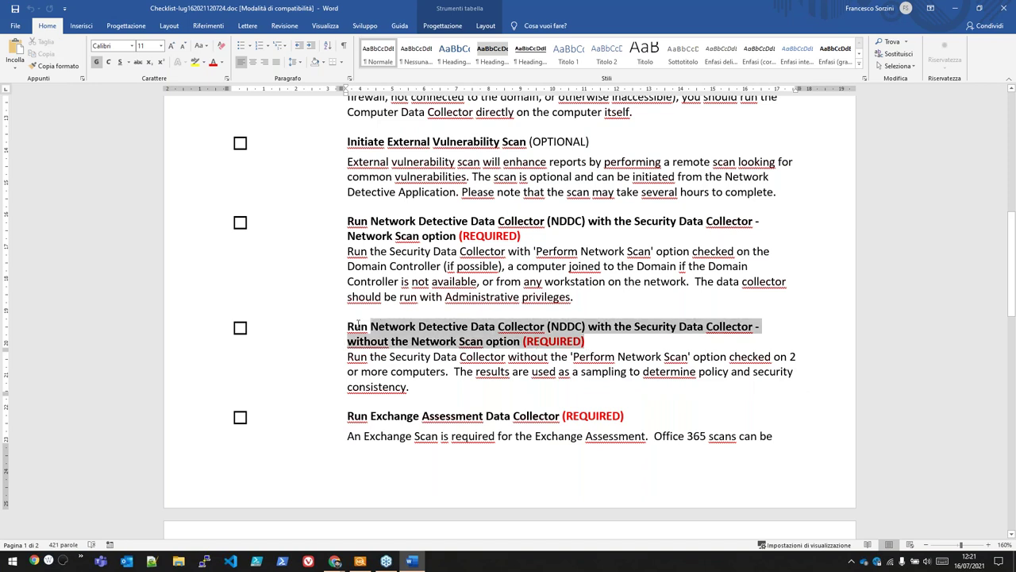
scroll(539, 317, up, 3)
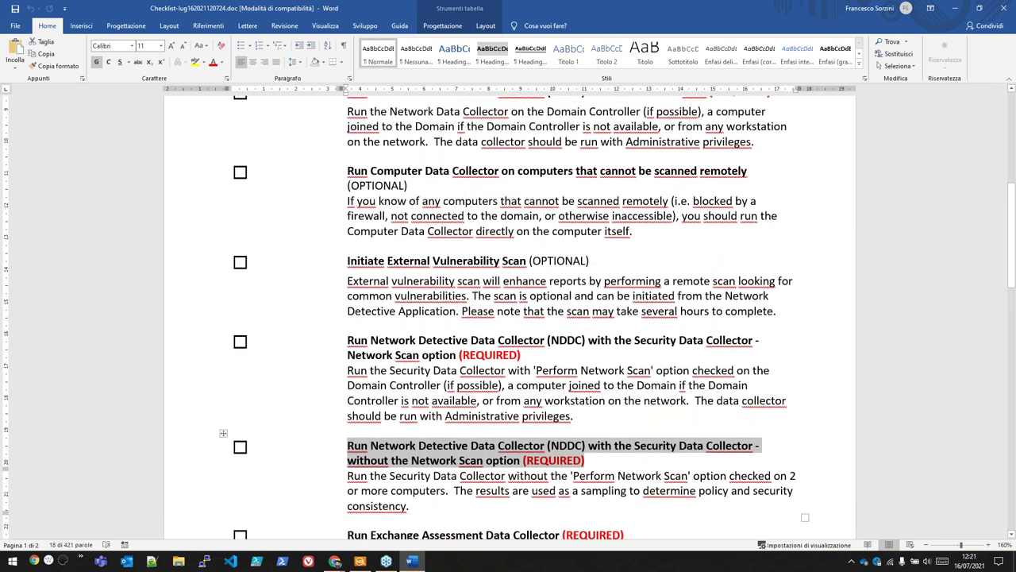
scroll(540, 318, up, 3)
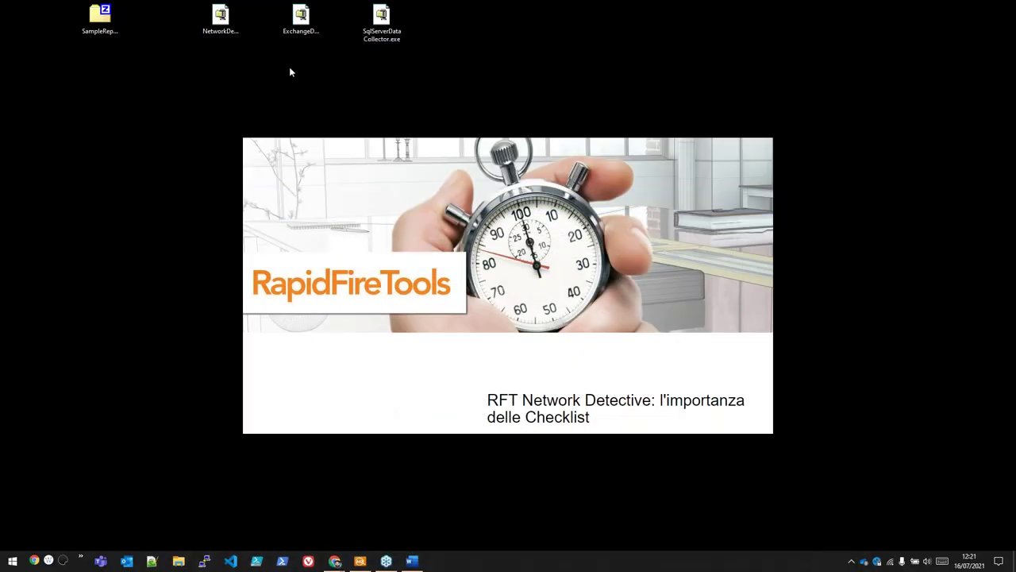
click(205, 11)
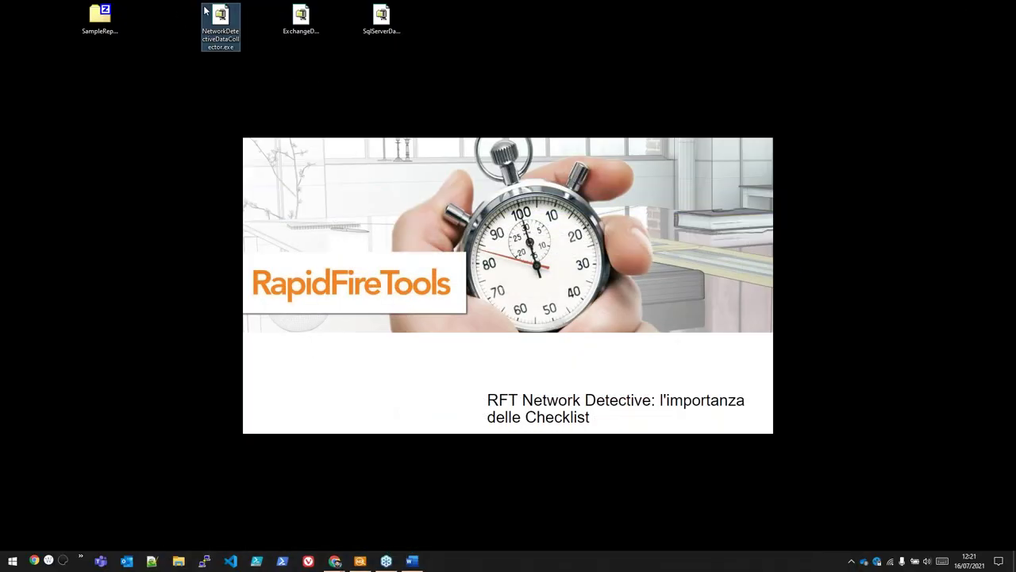
Run NetworkDetectiveDataCollector.exe as administrator and unzip its 97 files to C:\WINDOWS\TEMP
right_click(205, 11)
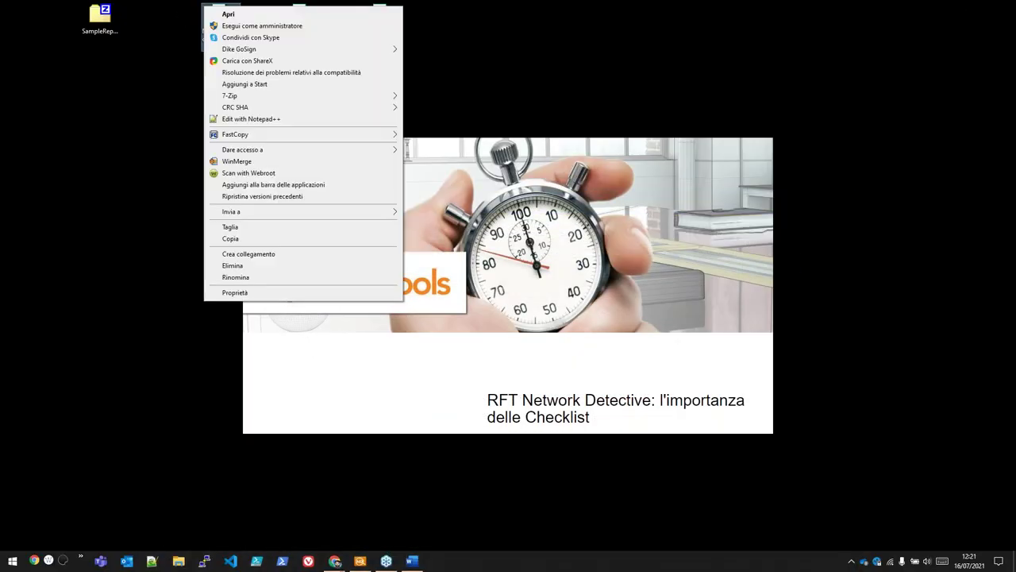
click(232, 26)
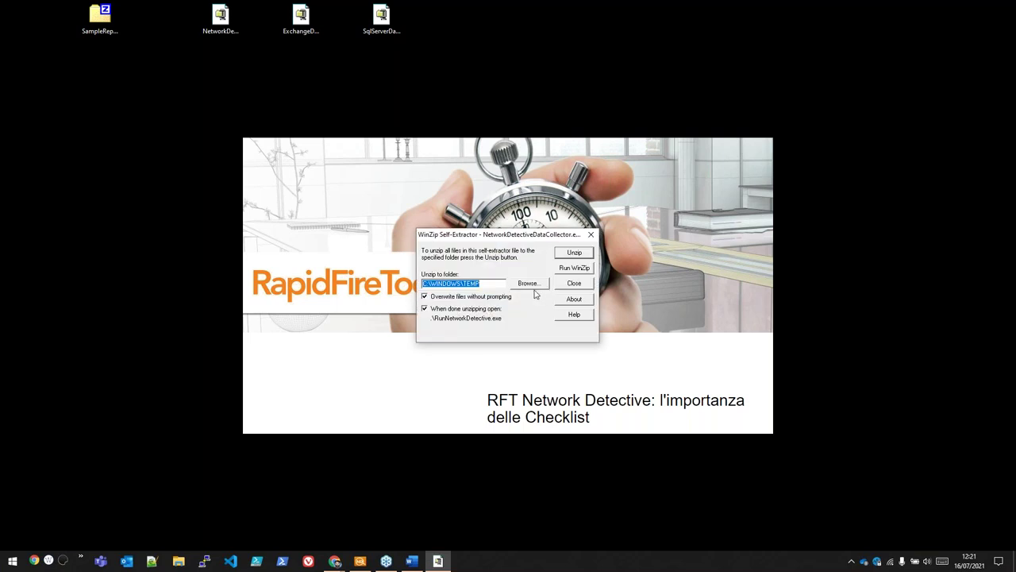
click(574, 253)
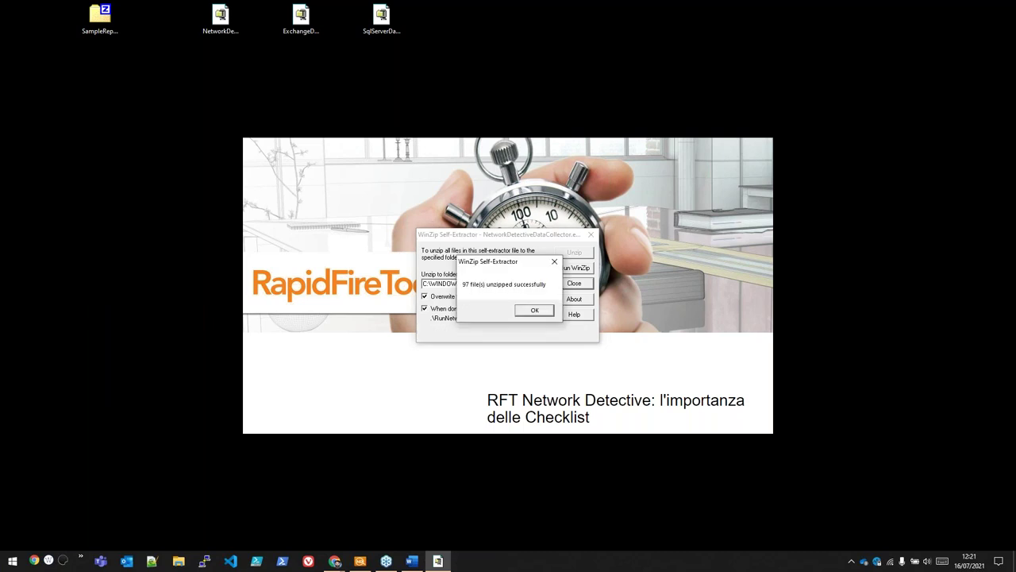
click(529, 311)
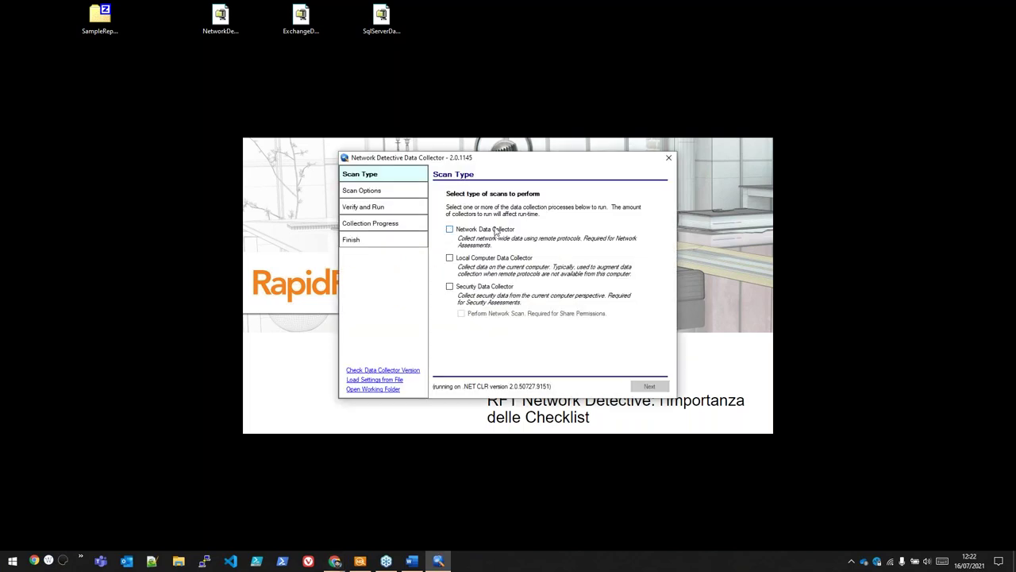
Leave only Local Computer Data Collector checked, with Security Data Collector off, then switch to Chrome
click(449, 287)
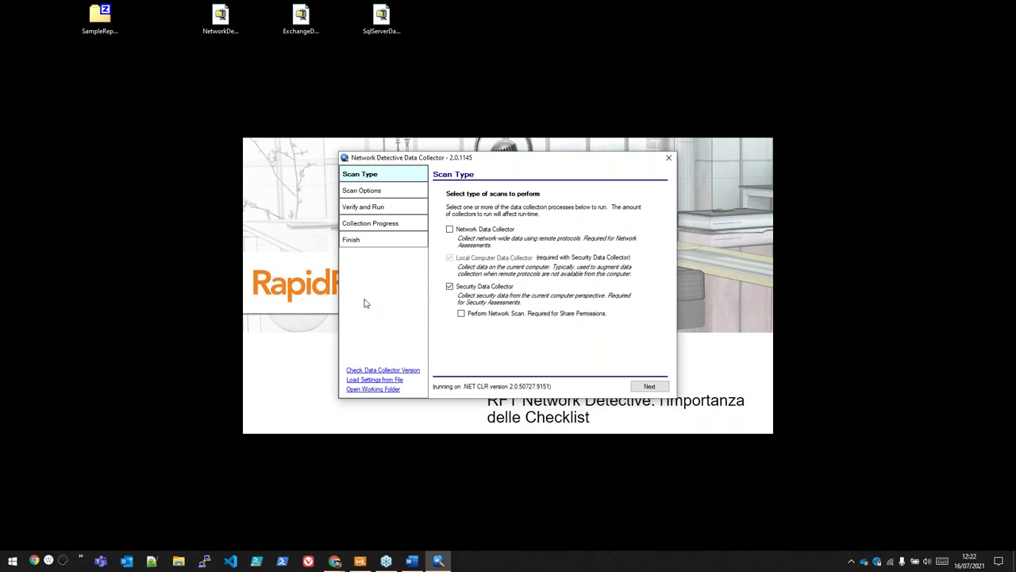
click(478, 291)
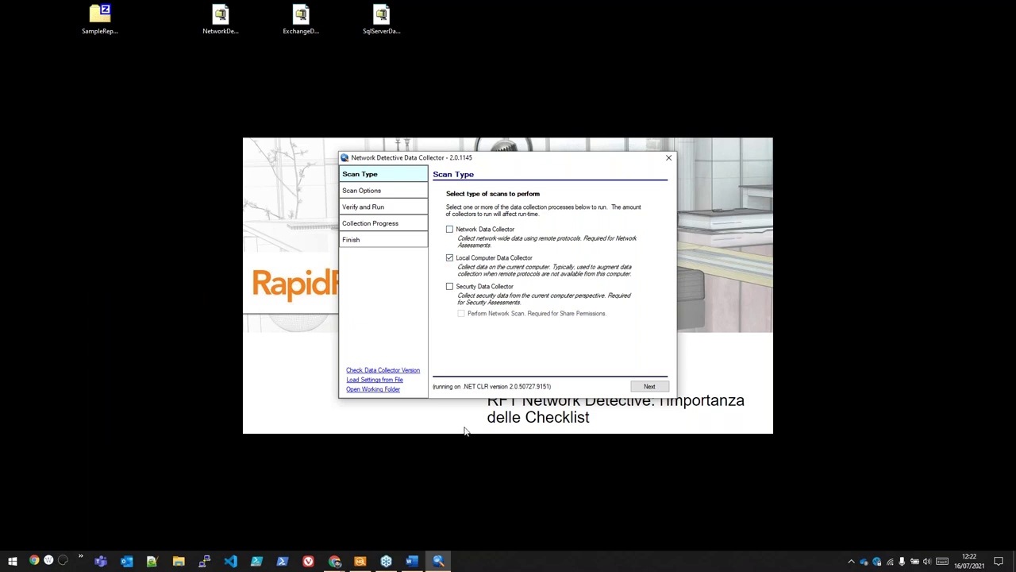
click(336, 561)
mouse_move(335, 563)
click(361, 517)
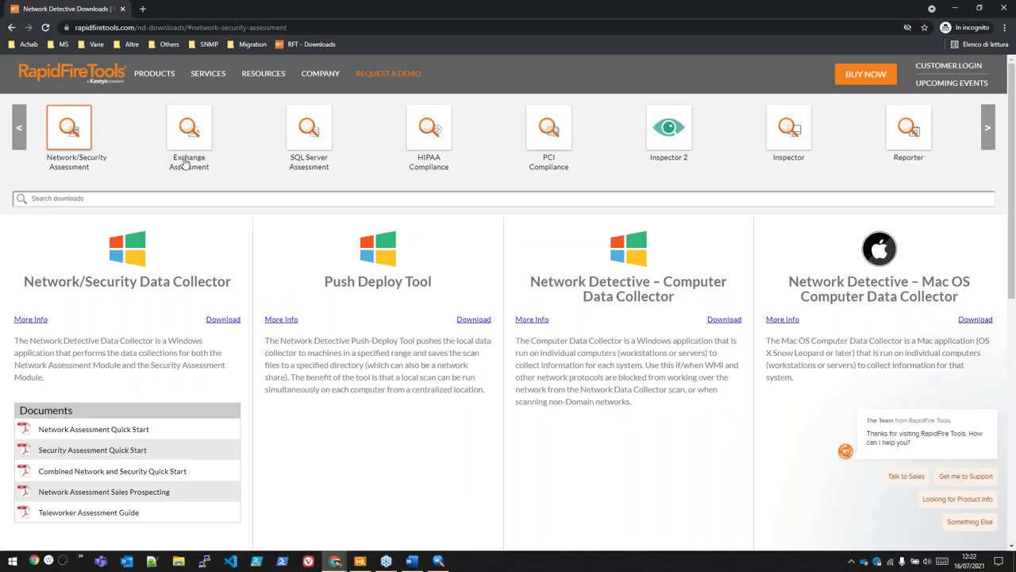
drag(532, 280, 701, 303)
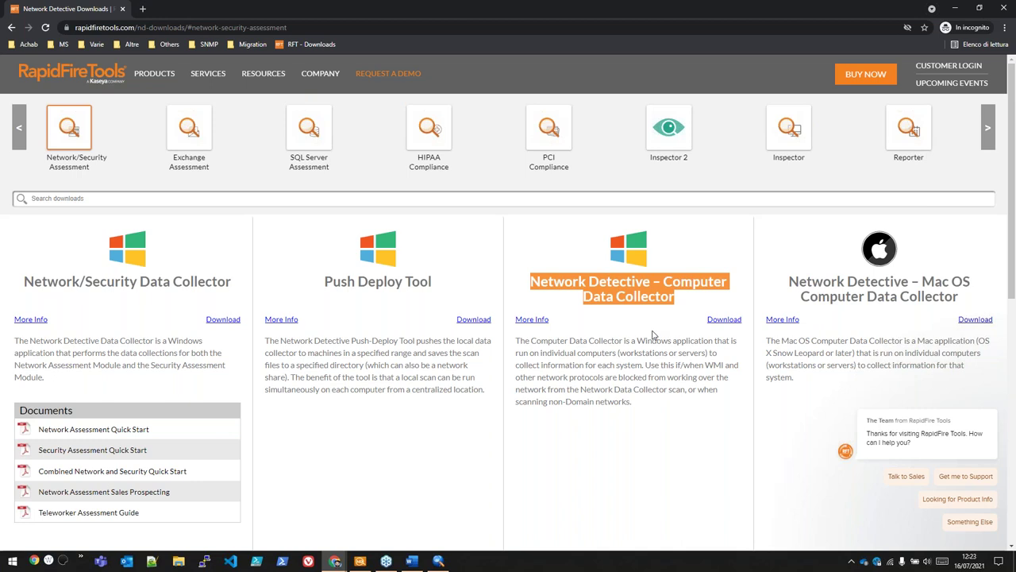
drag(787, 279, 953, 297)
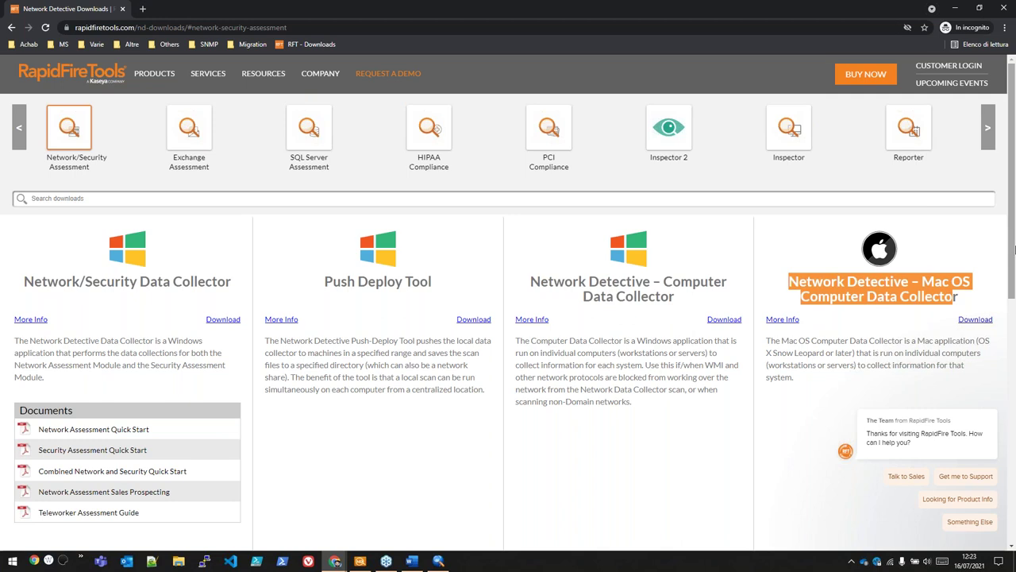
scroll(1014, 251, down, 3)
drag(41, 354, 220, 377)
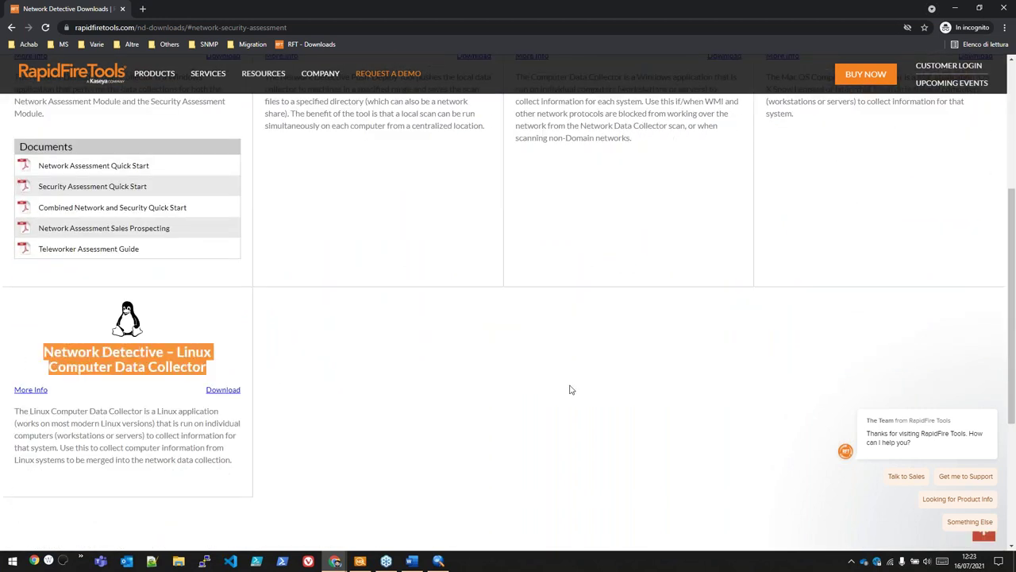
scroll(570, 389, up, 3)
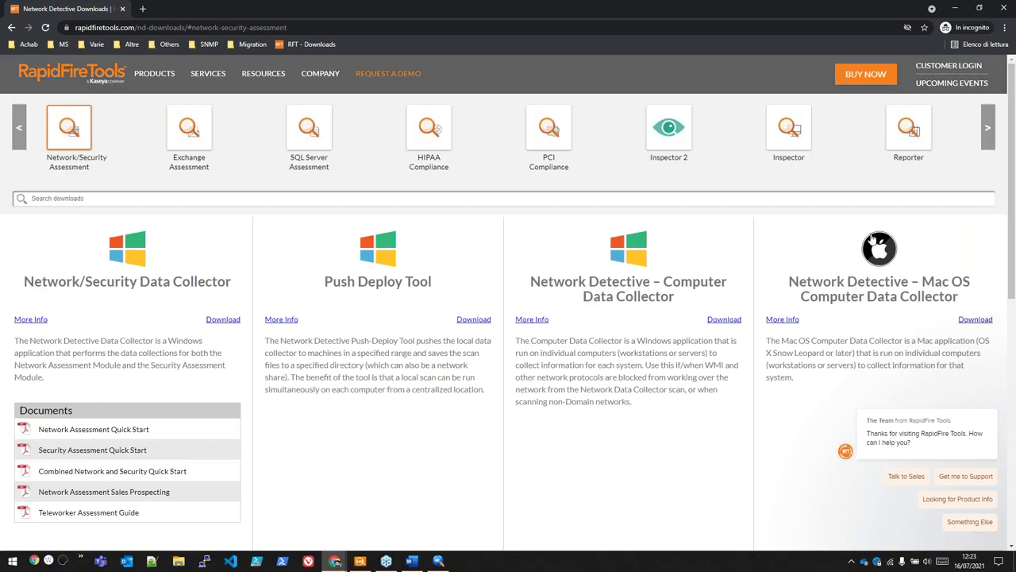
click(956, 8)
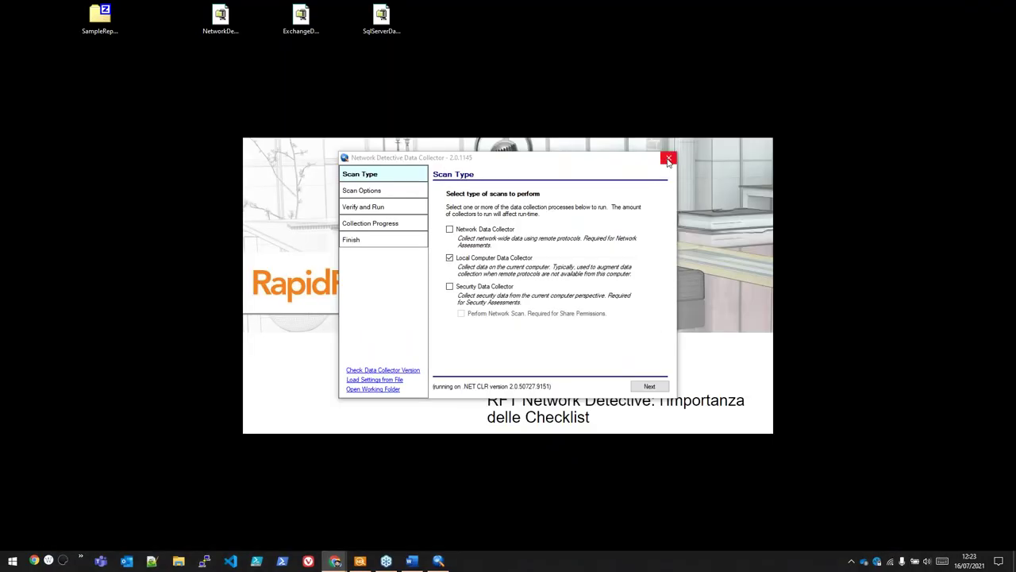
Close the data collector, highlight the checklist's Initiate External Vulnerability Scan item, and return to Network Detective
click(668, 159)
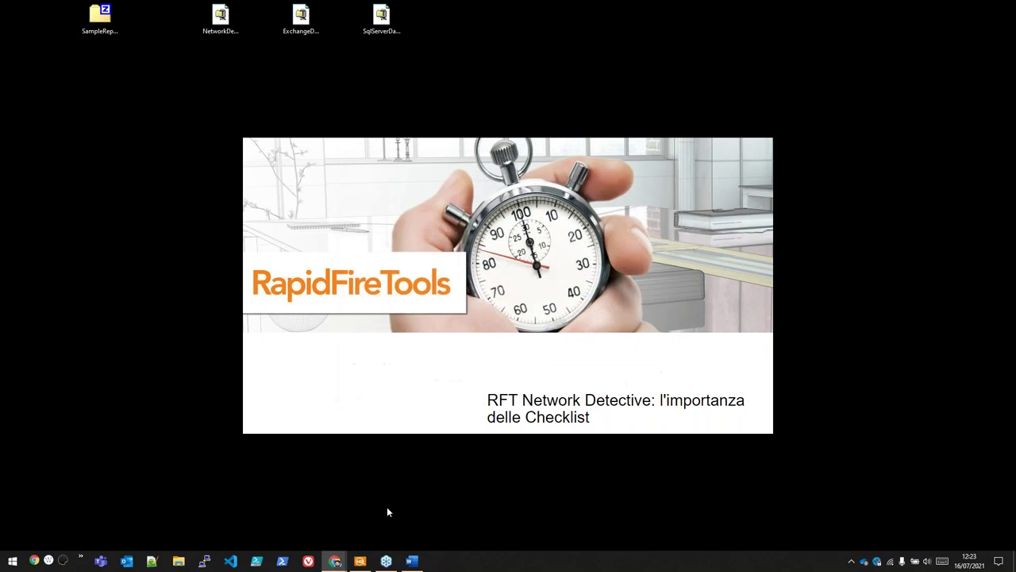
click(411, 562)
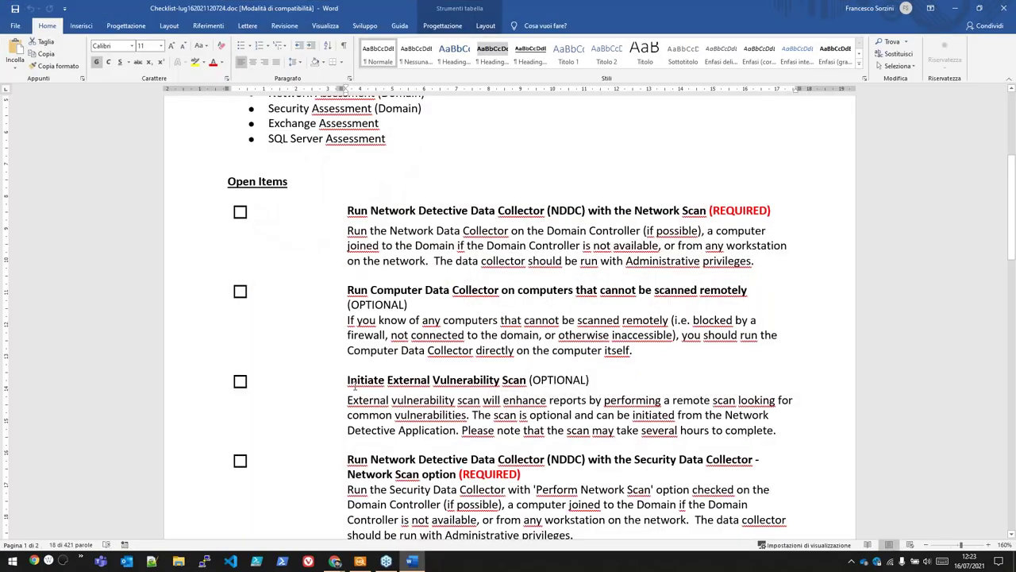
drag(347, 381, 598, 380)
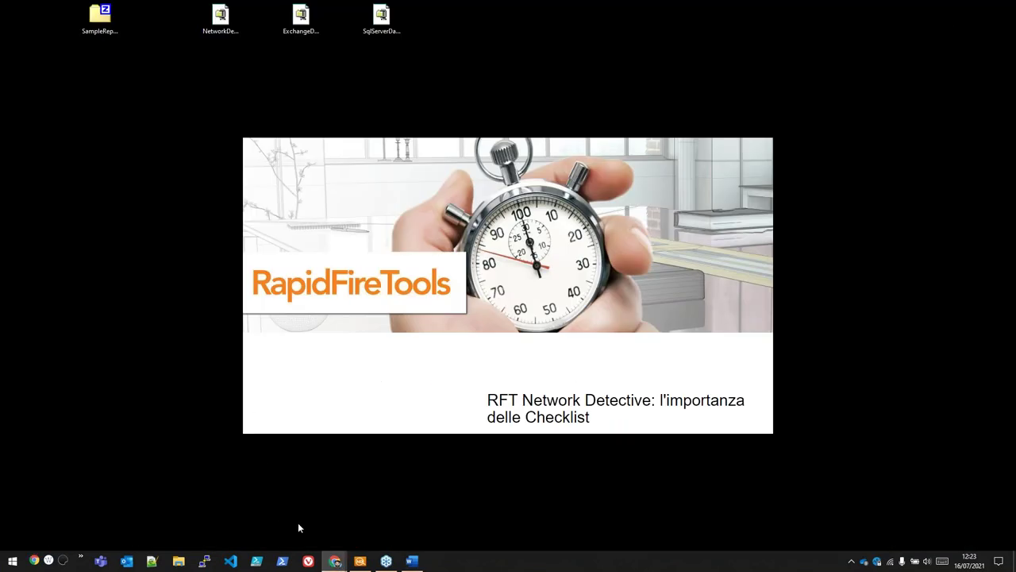
click(360, 561)
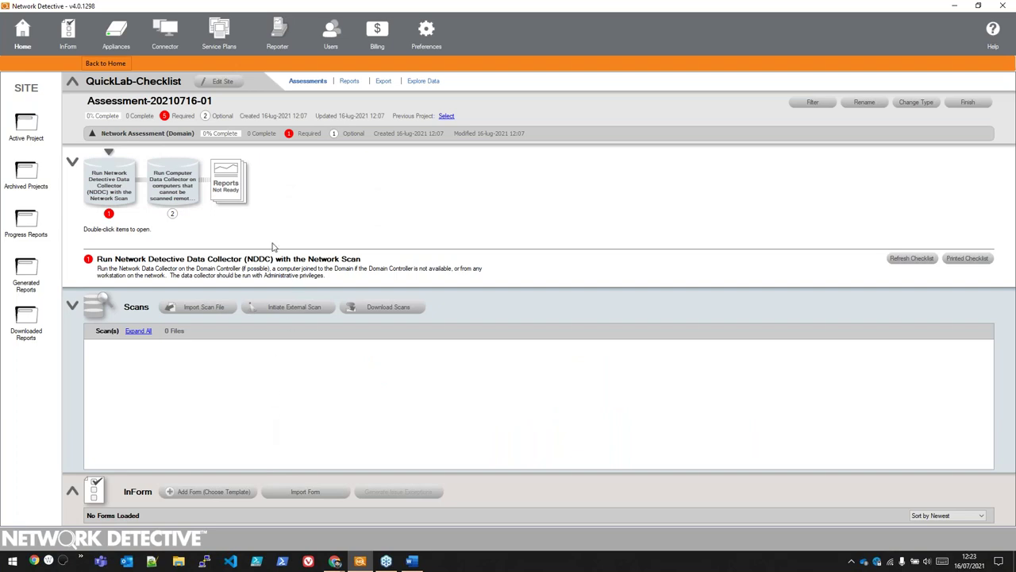
Open the Initiate External Vulnerability Scan wizard, then launch Command Prompt by searching 'cmd'
click(305, 312)
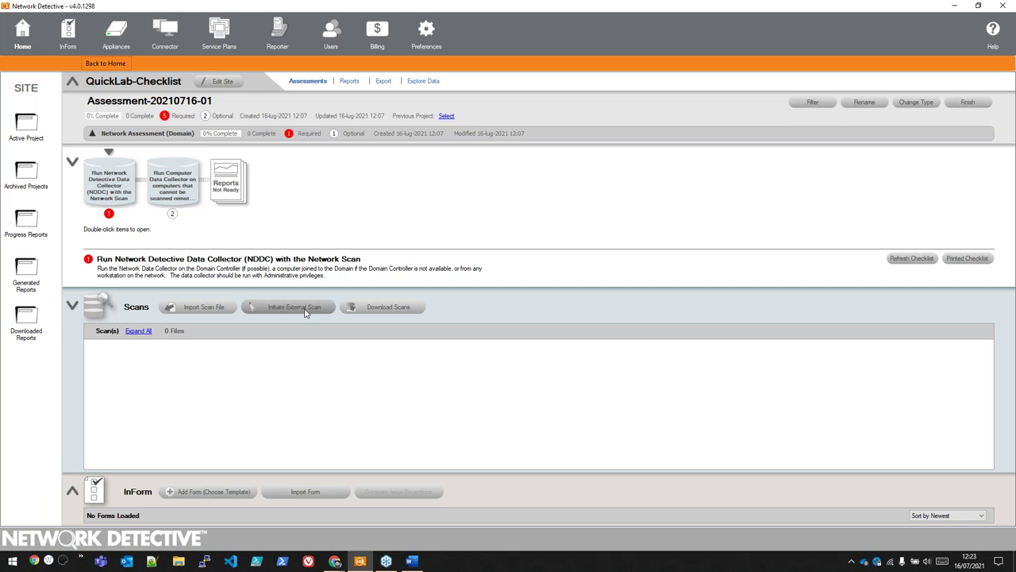
click(306, 312)
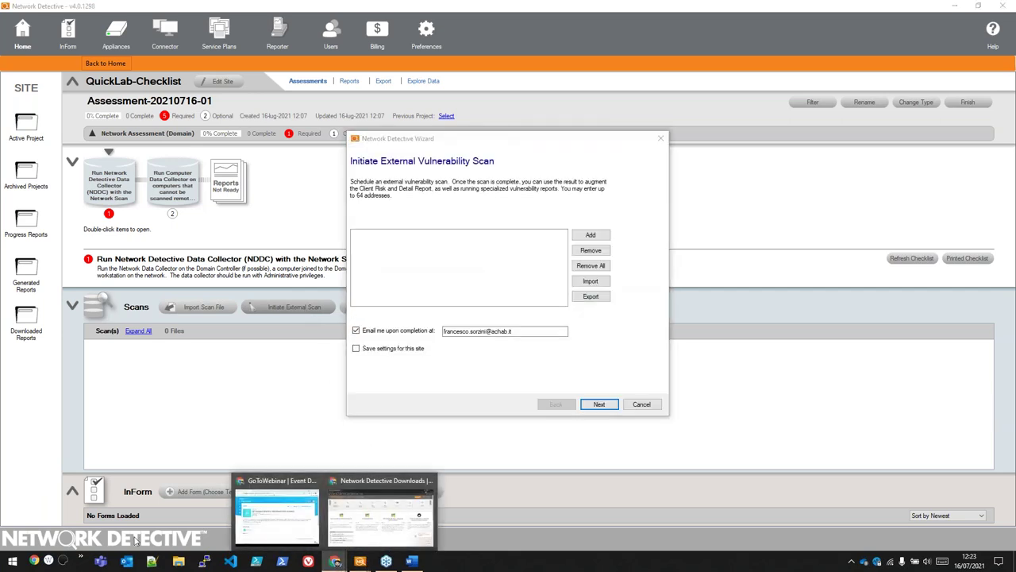
click(13, 561)
text(cmd)
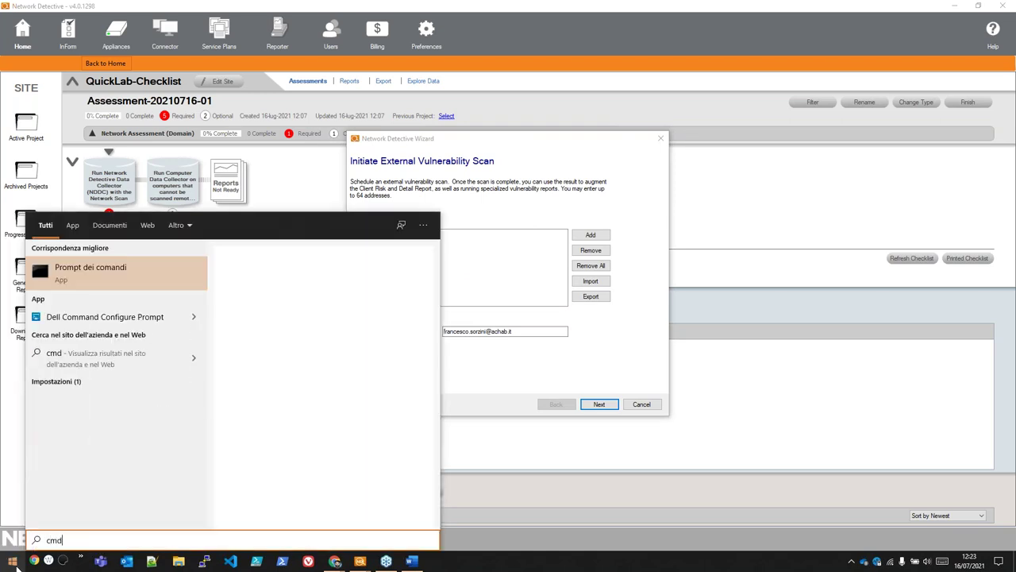
key(Return)
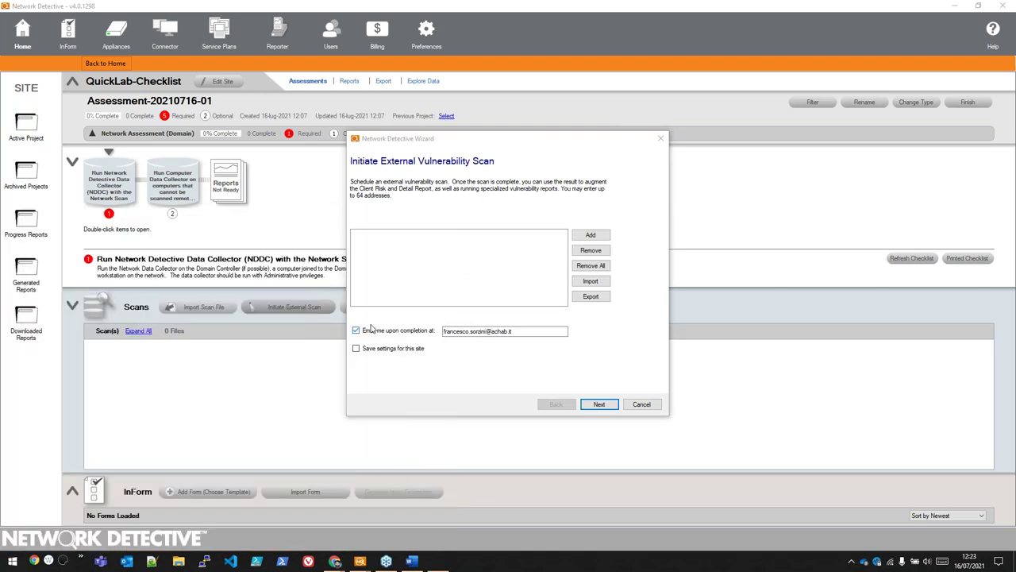
text(ping)
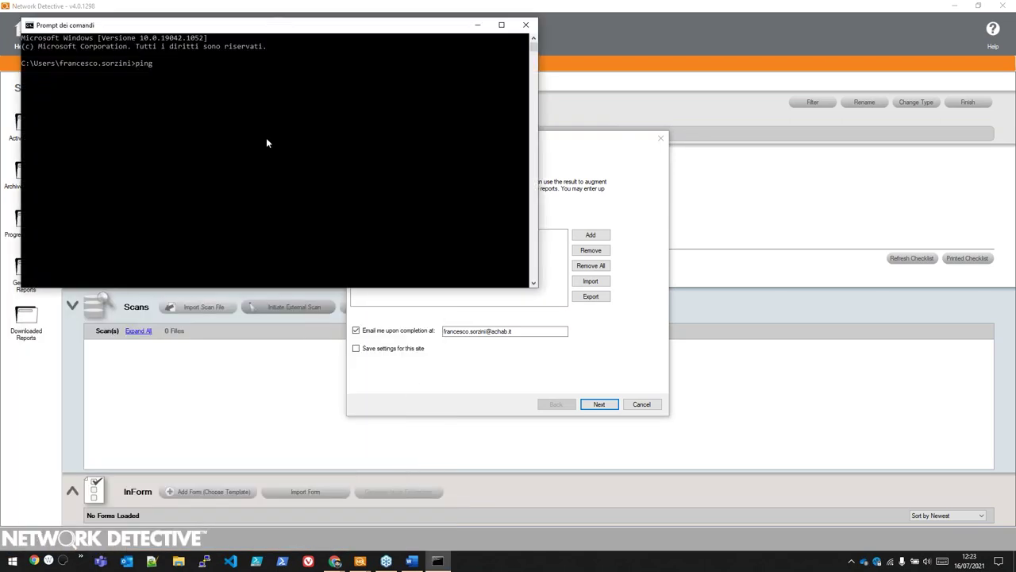
text( www.libero.it)
key(Return)
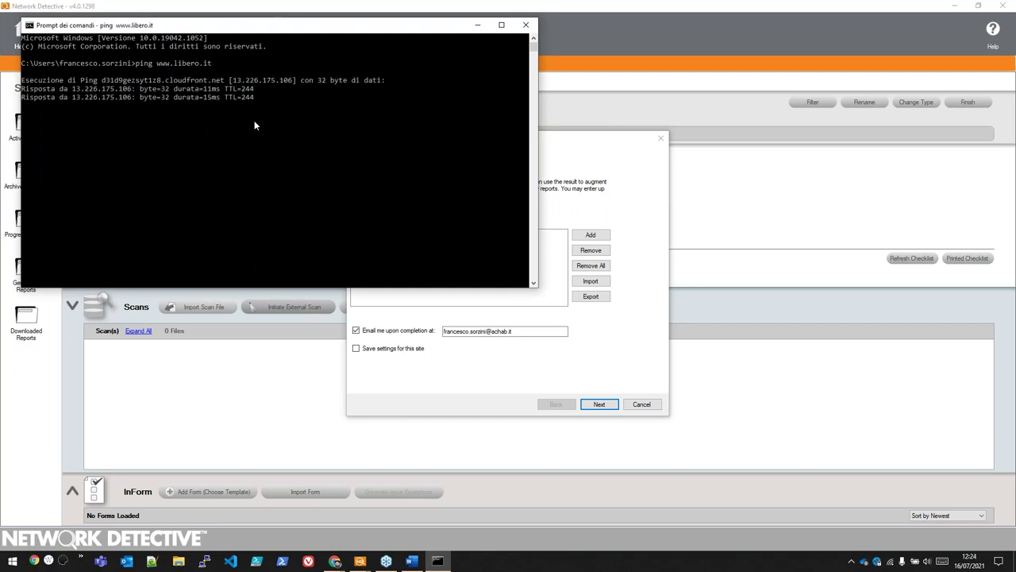
key(ctrl+c)
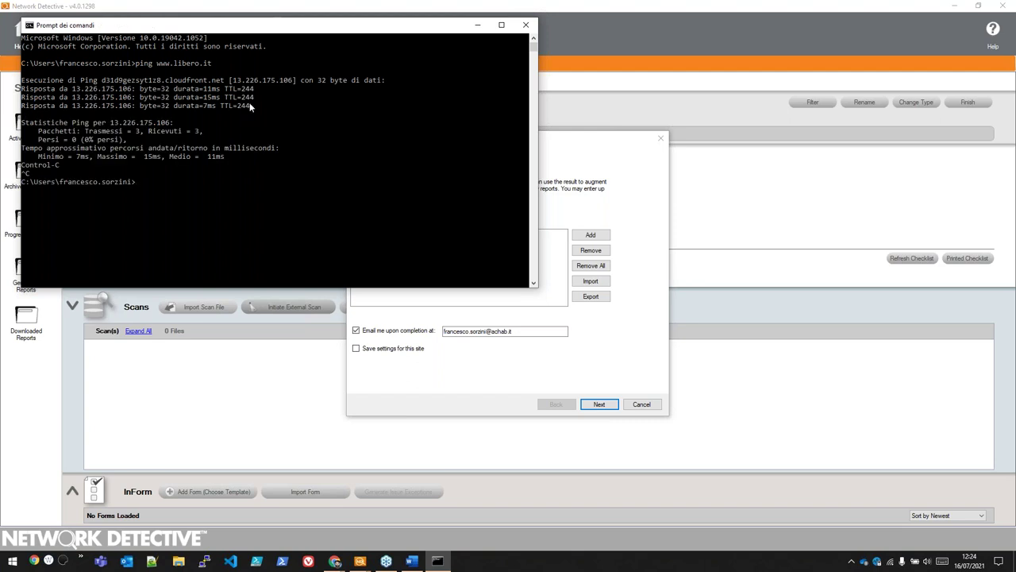
click(234, 82)
drag(278, 88, 290, 81)
Add 13.226.175.106 to the external scan's address list, save settings for this site, and submit
right_click(288, 79)
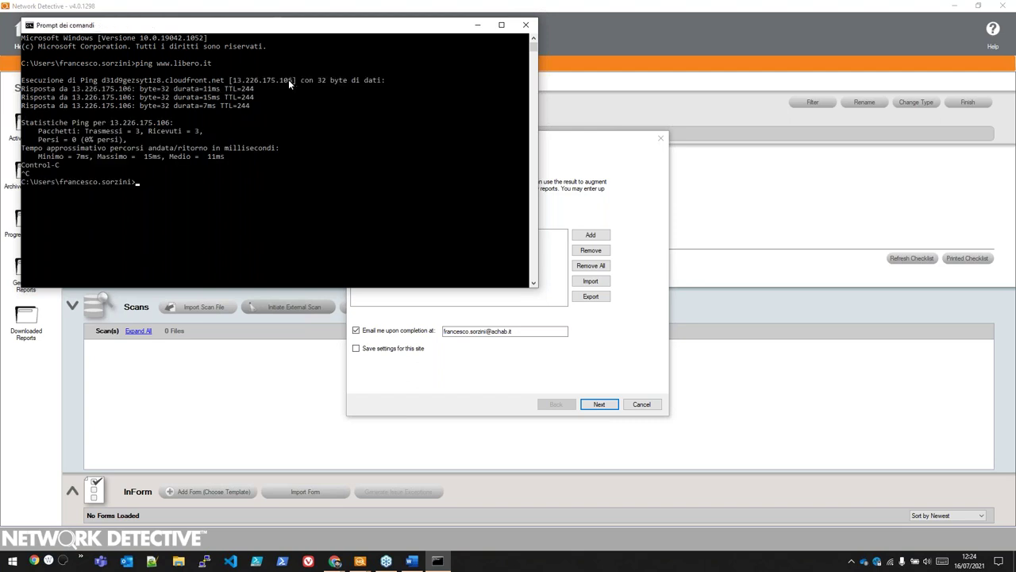
click(552, 280)
click(591, 235)
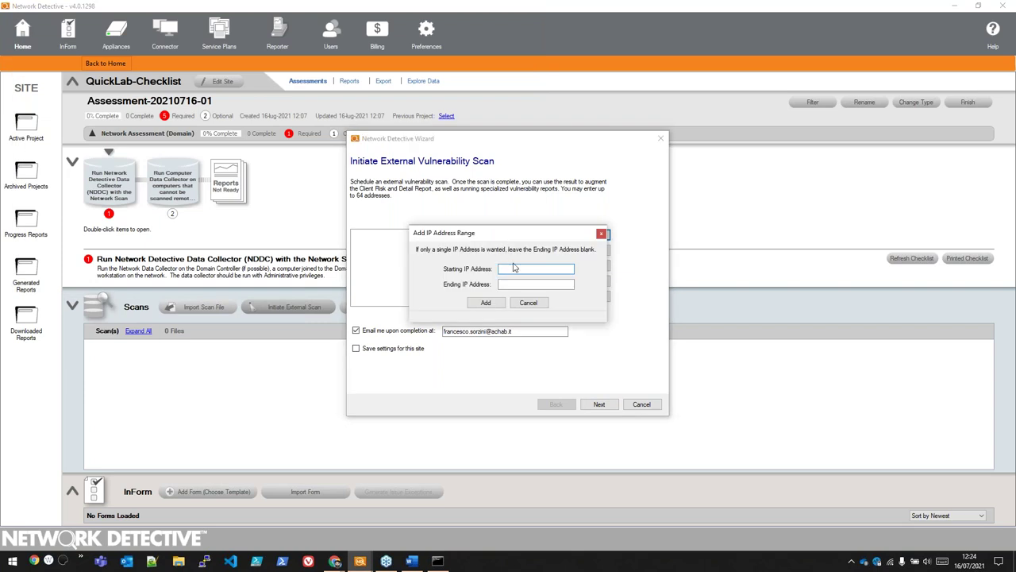
key(ctrl+v)
click(487, 303)
click(371, 237)
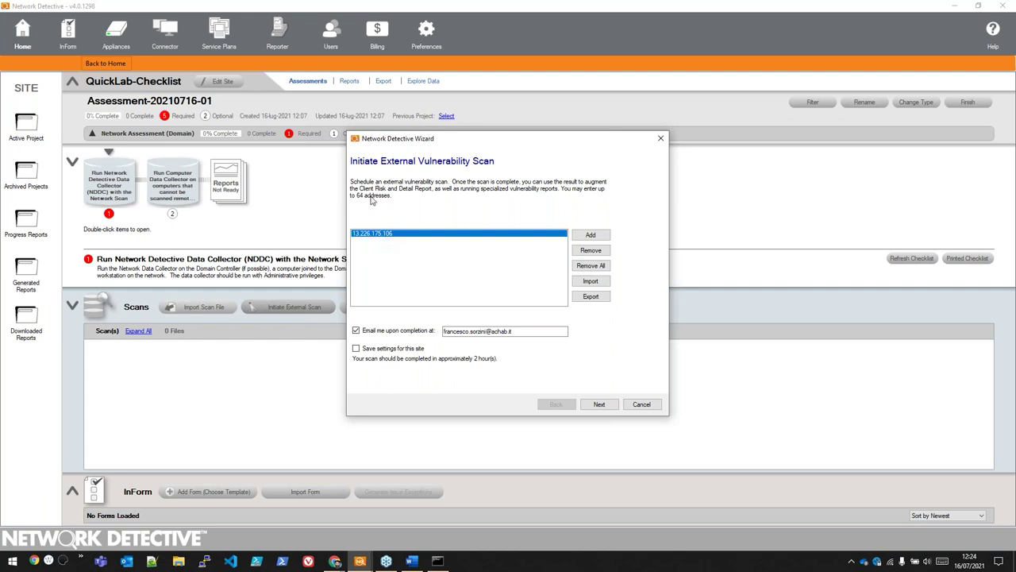
click(357, 348)
click(600, 405)
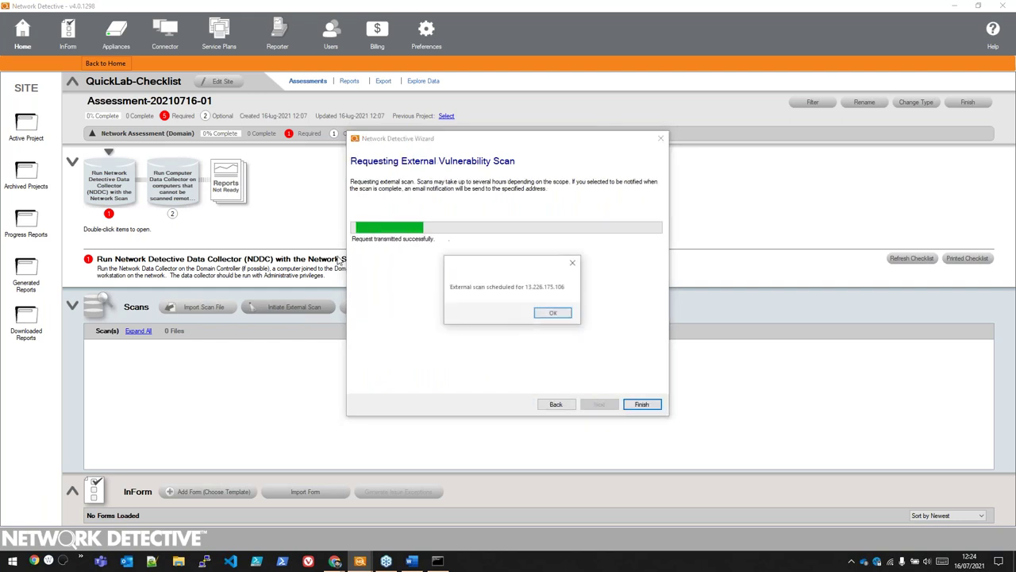
click(552, 313)
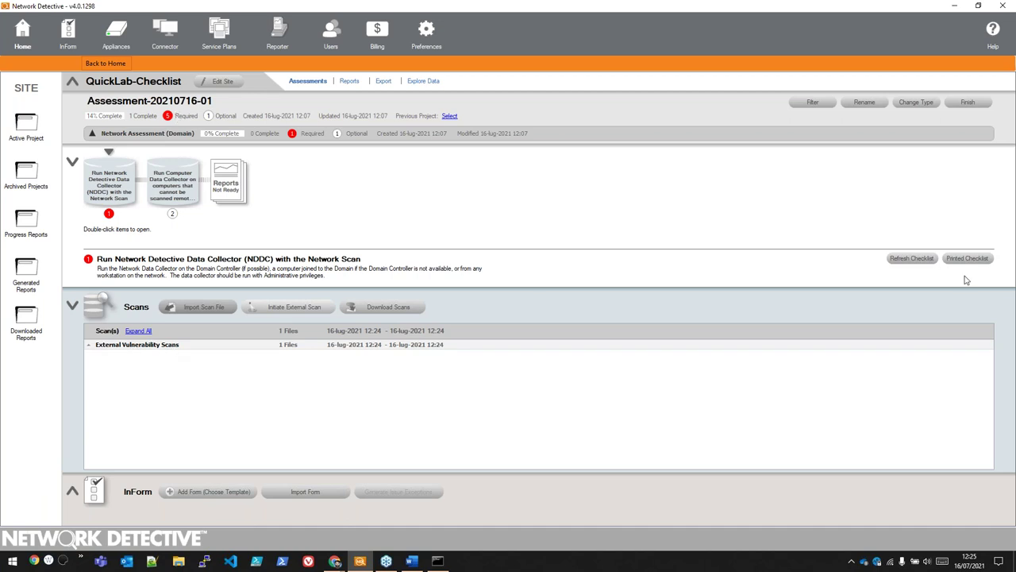
click(416, 561)
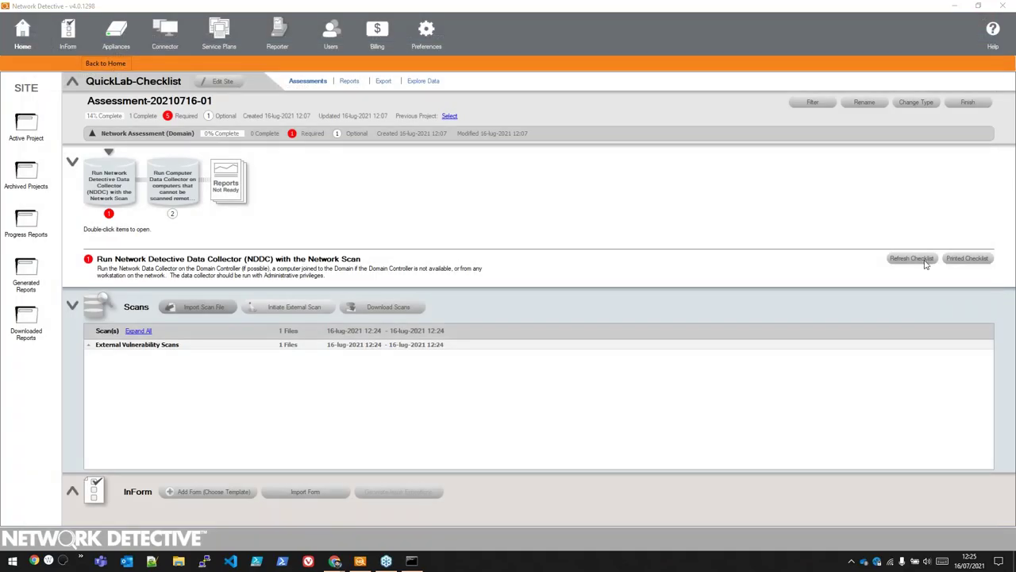
Check that the refreshed checklist shows Initiate External Vulnerability Scan under Completed Items, then close Word
click(912, 258)
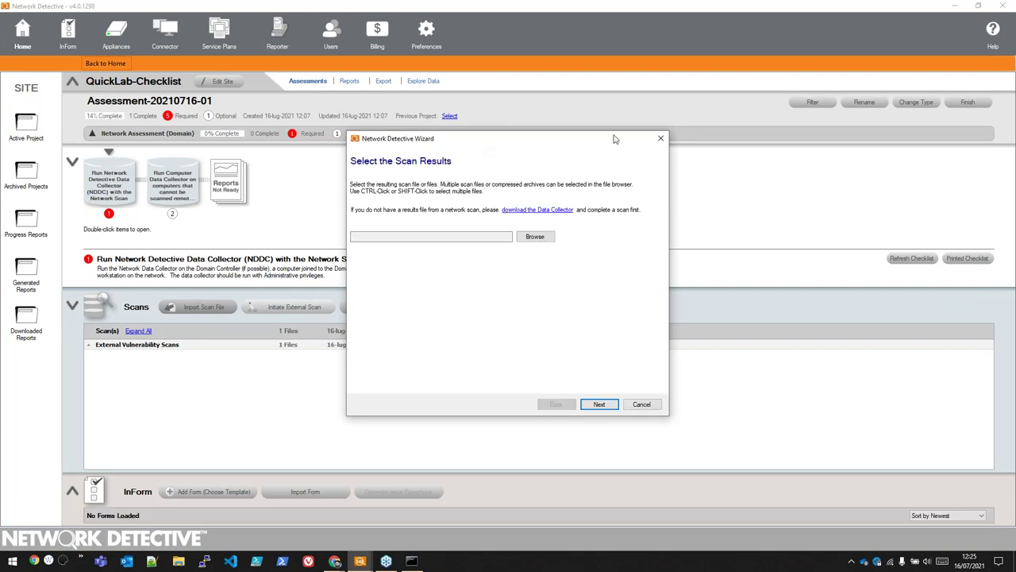
click(665, 141)
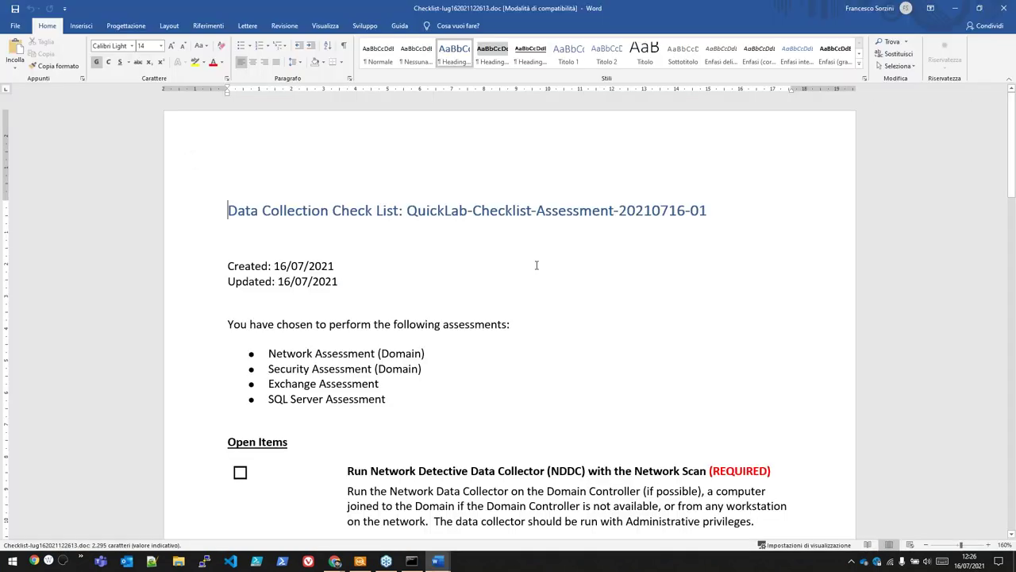
scroll(508, 318, down, 20)
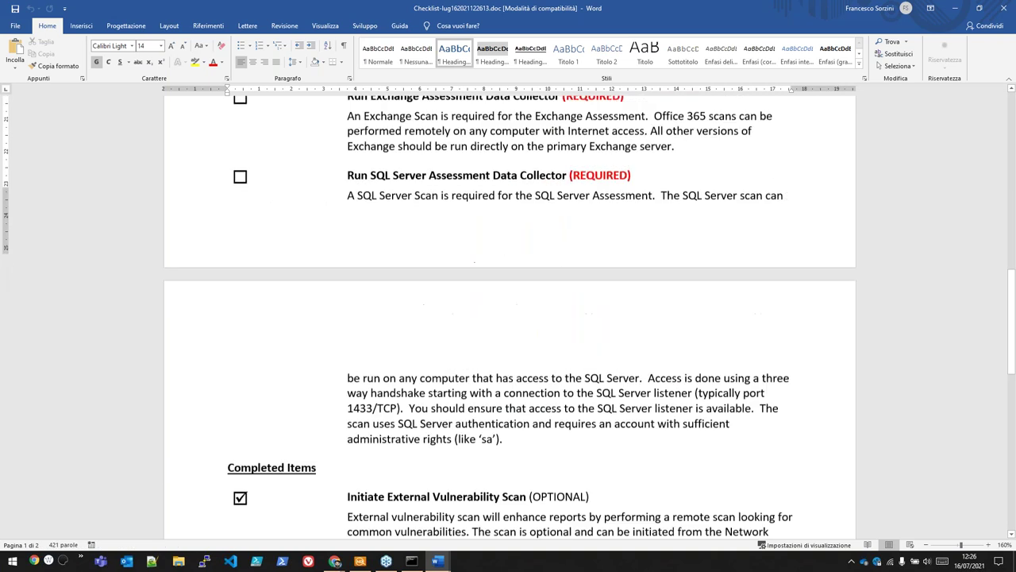
scroll(349, 238, down, 1)
drag(349, 204, 528, 204)
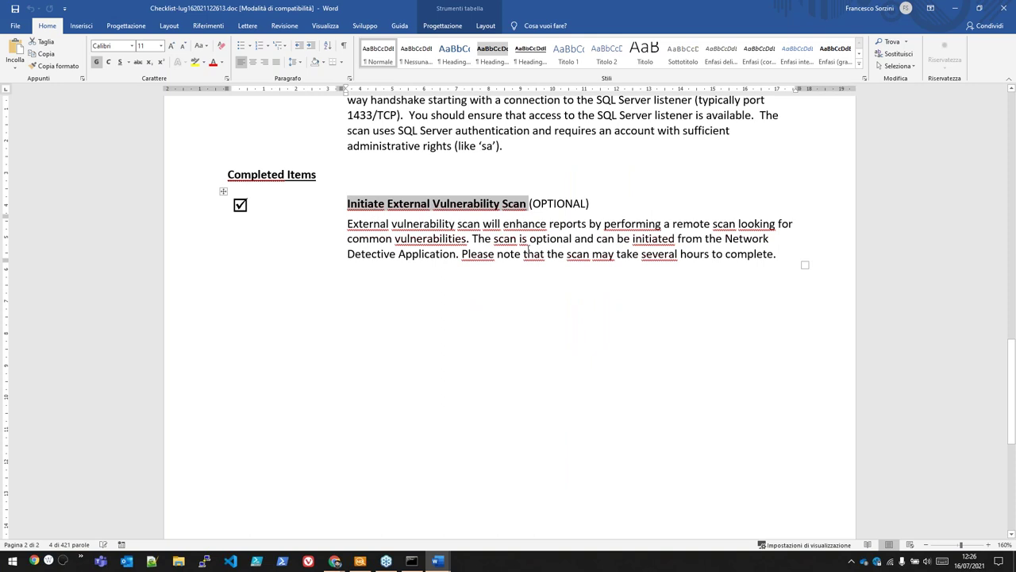
scroll(529, 249, up, 20)
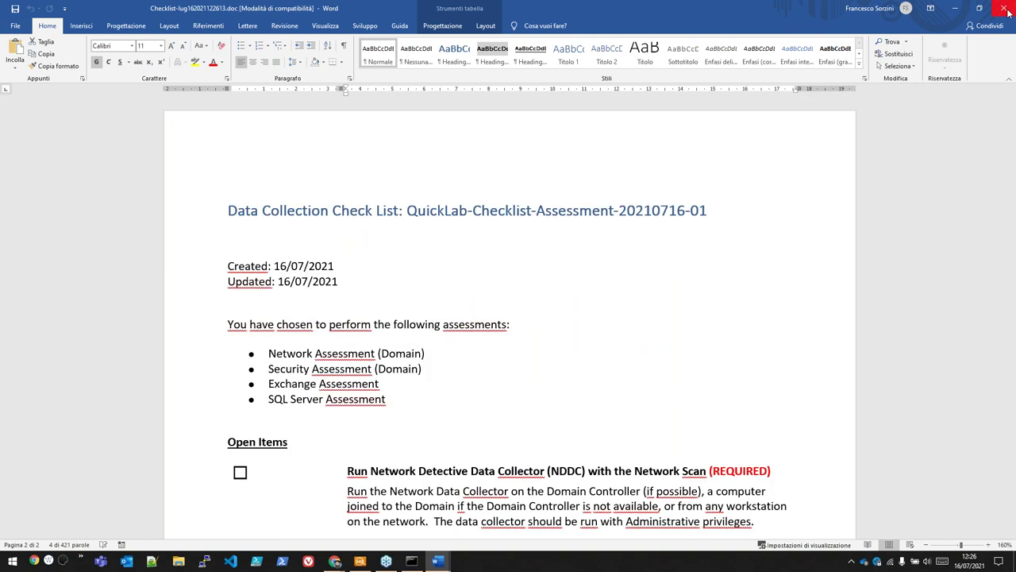
click(1006, 10)
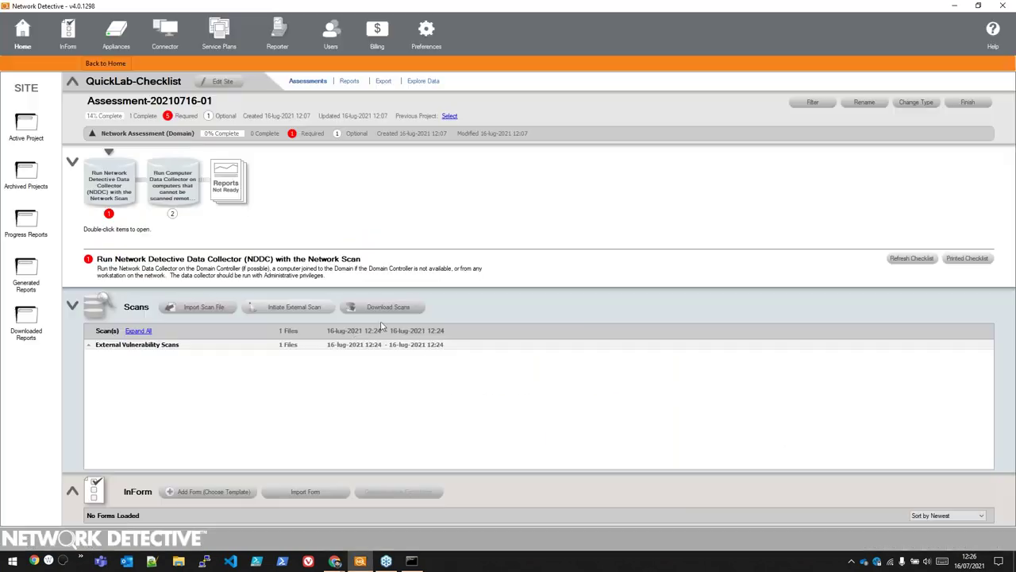
Start Import Scan File, then open SampleReportData.zip from the desktop
click(205, 310)
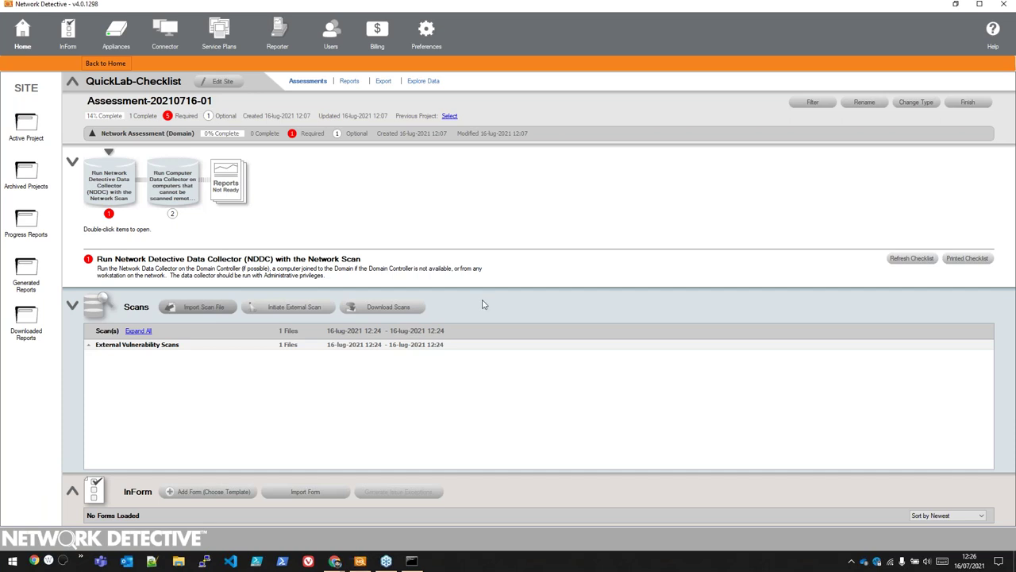
key(super+d)
click(104, 25)
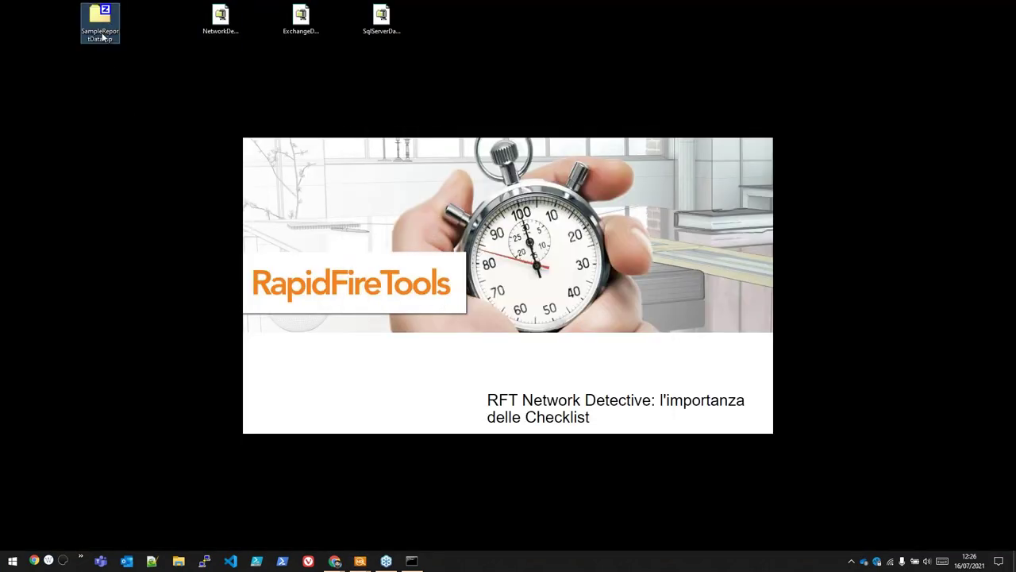
double_click(102, 36)
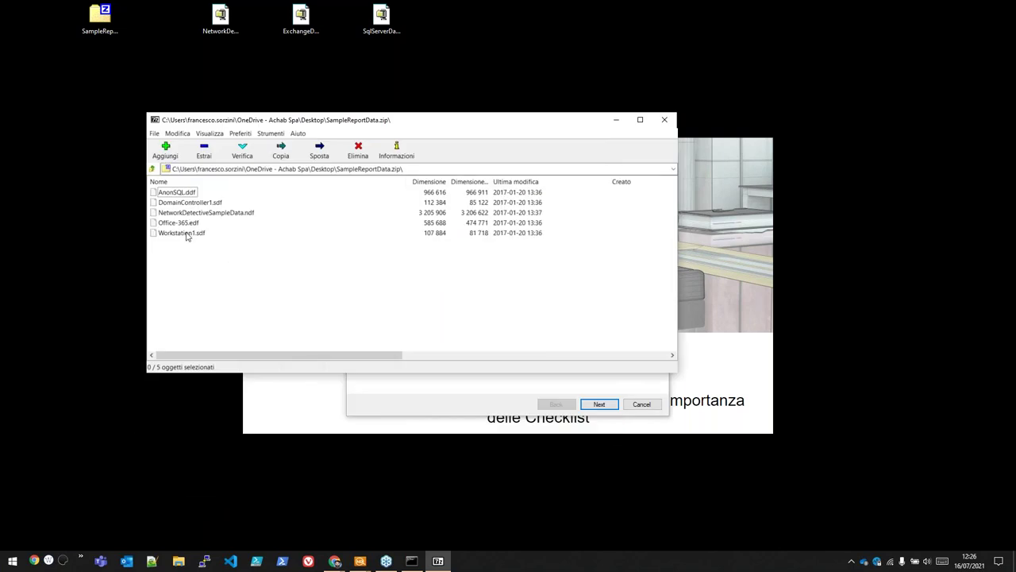
Inspect the five sample files (.sdf, .ddf, .ndf, .edf), close the archive, and browse for the scan file
click(186, 234)
click(188, 193)
click(185, 203)
click(184, 213)
click(181, 223)
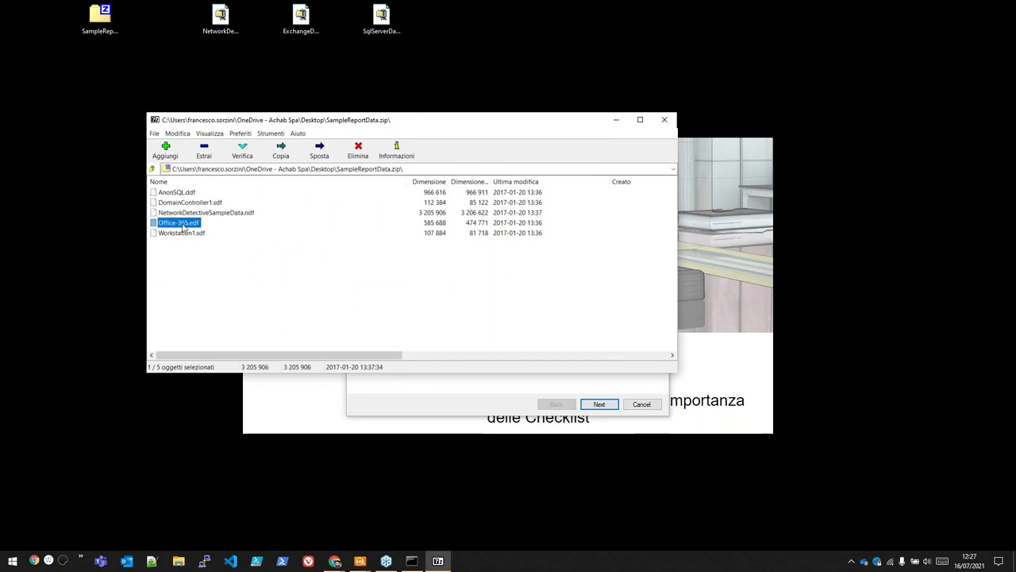
click(666, 121)
click(534, 237)
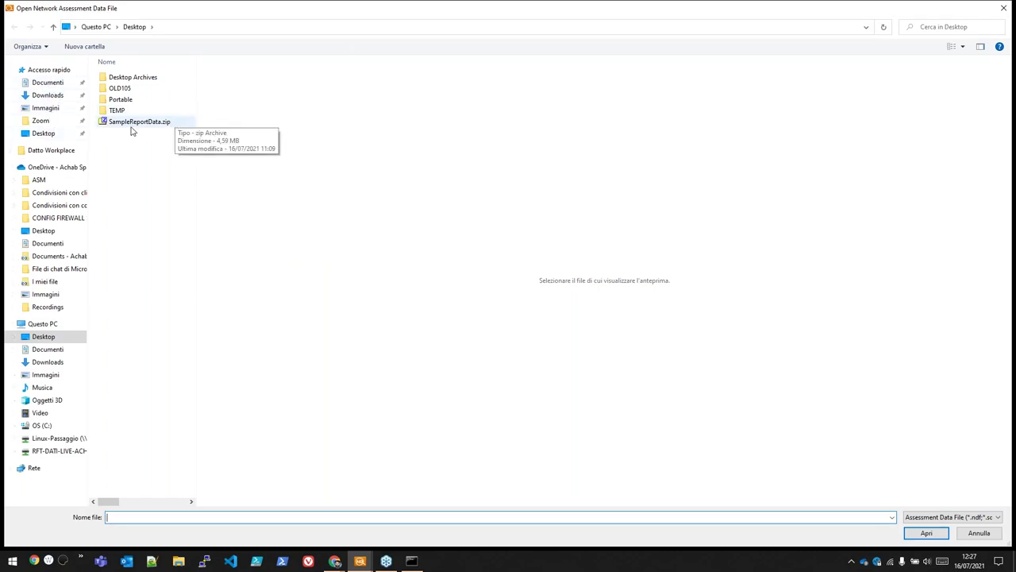
Import the SampleReportData.zip scan archive into the assessment and finish the import wizard
click(119, 127)
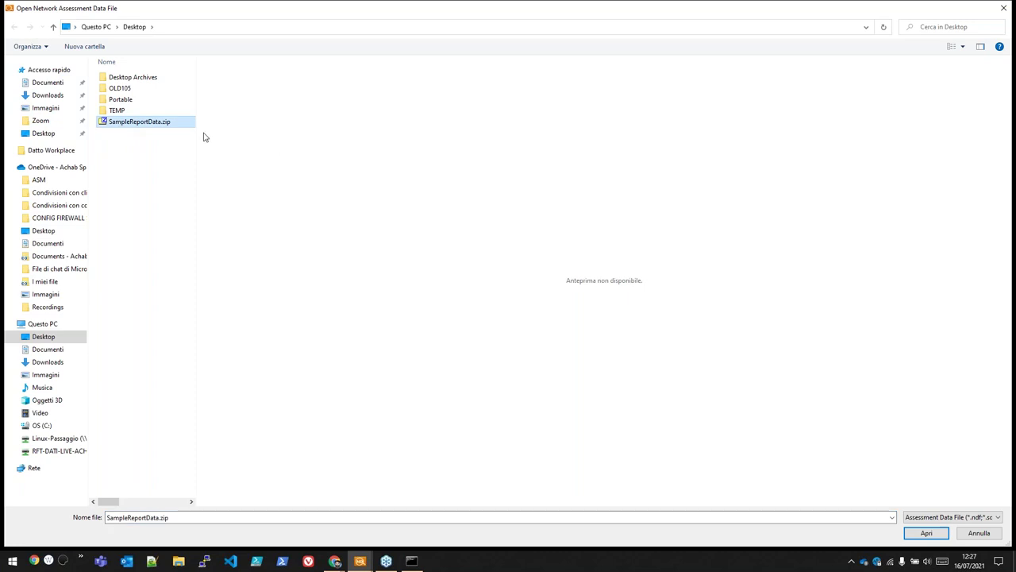
click(925, 533)
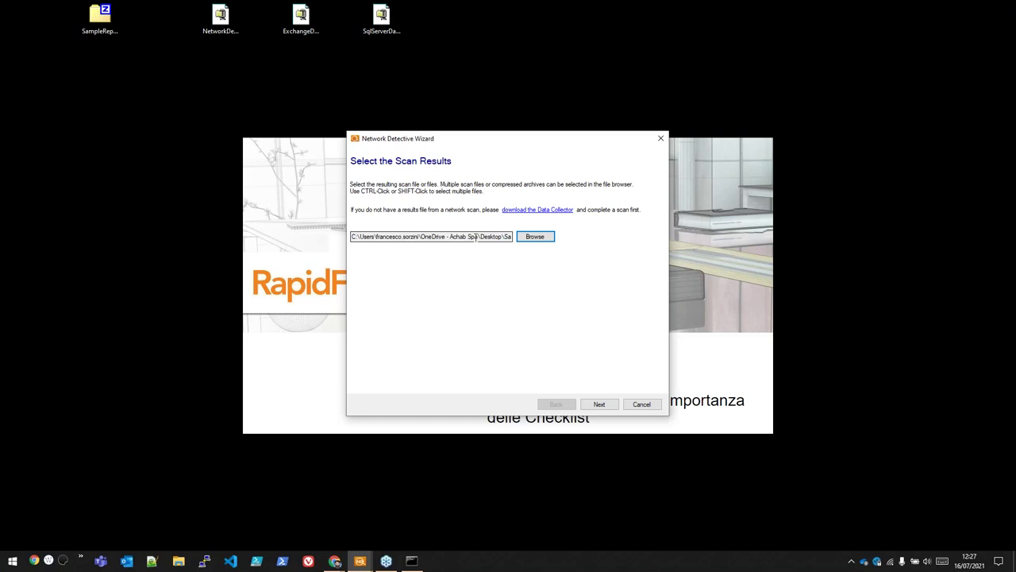
click(599, 405)
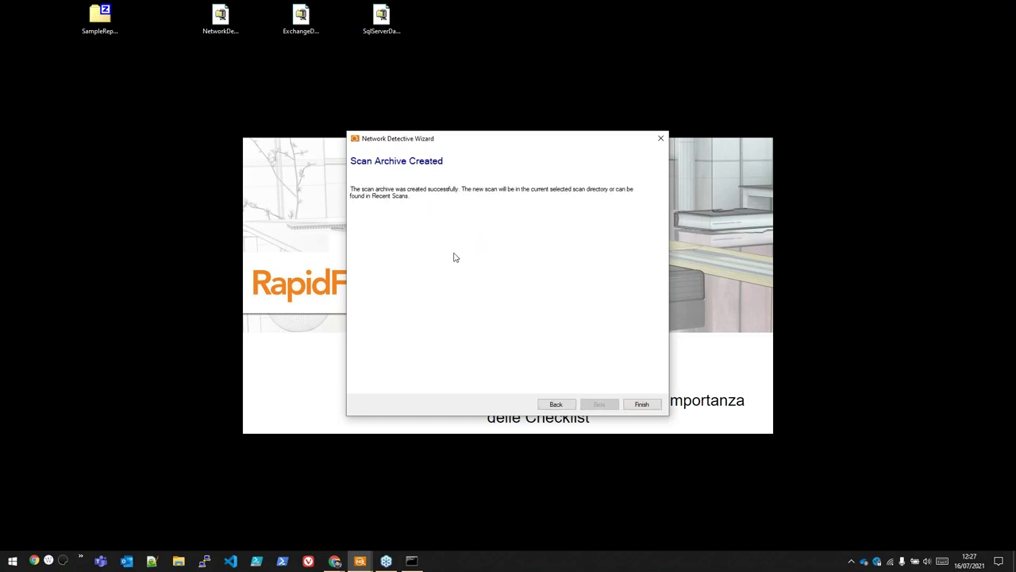
click(646, 404)
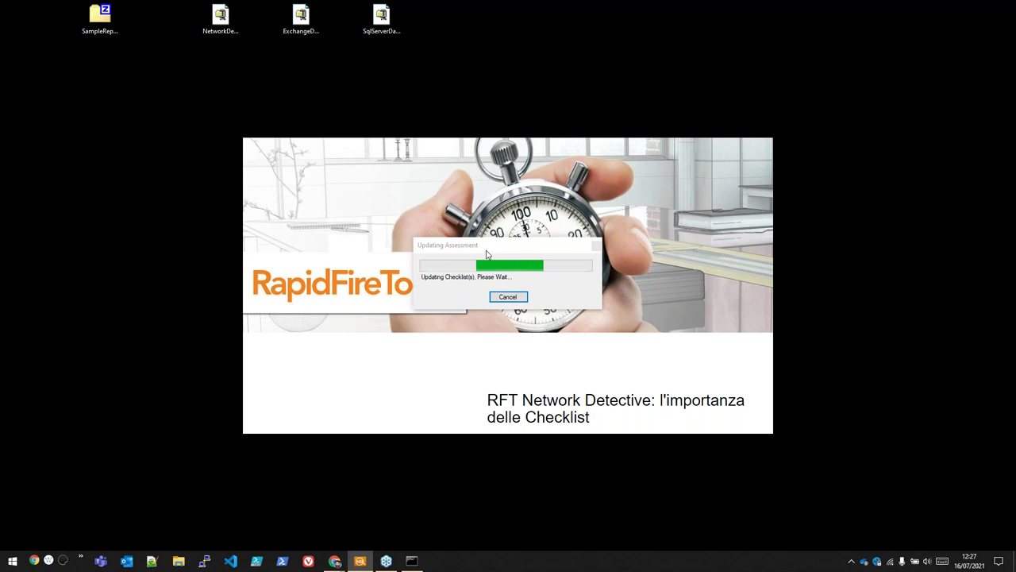
drag(485, 252, 523, 246)
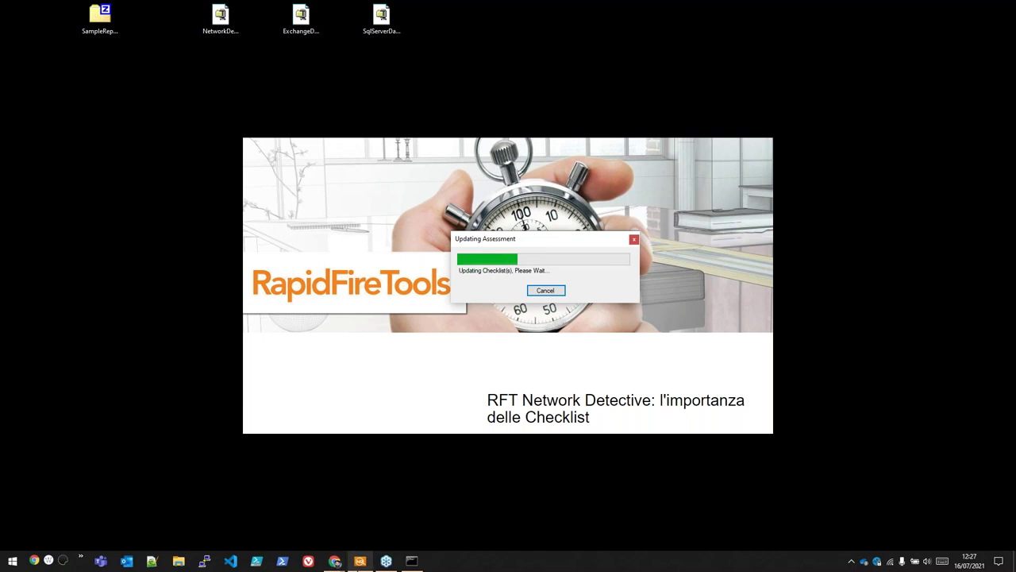
mouse_move(360, 560)
click(353, 525)
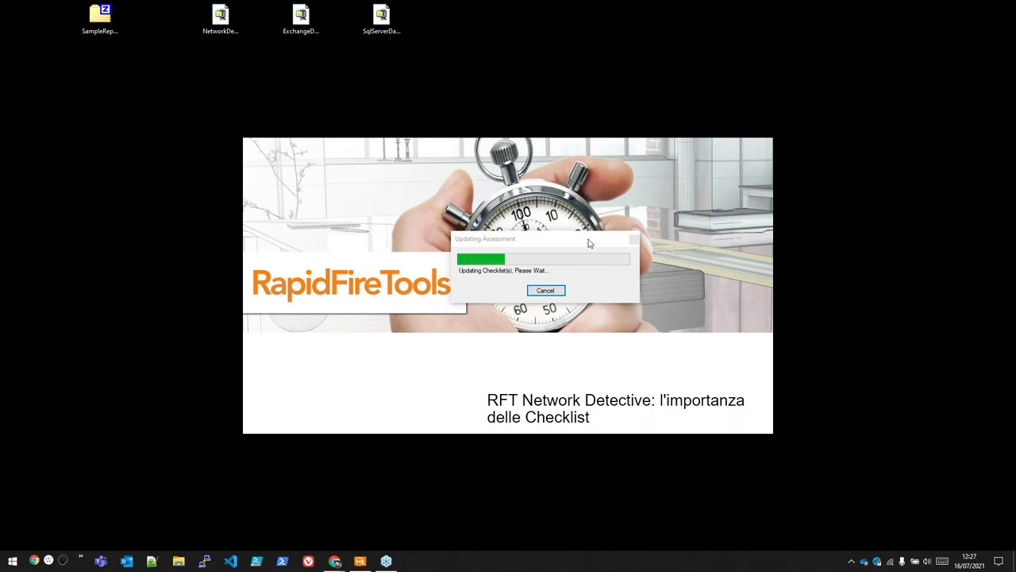
drag(589, 240, 528, 130)
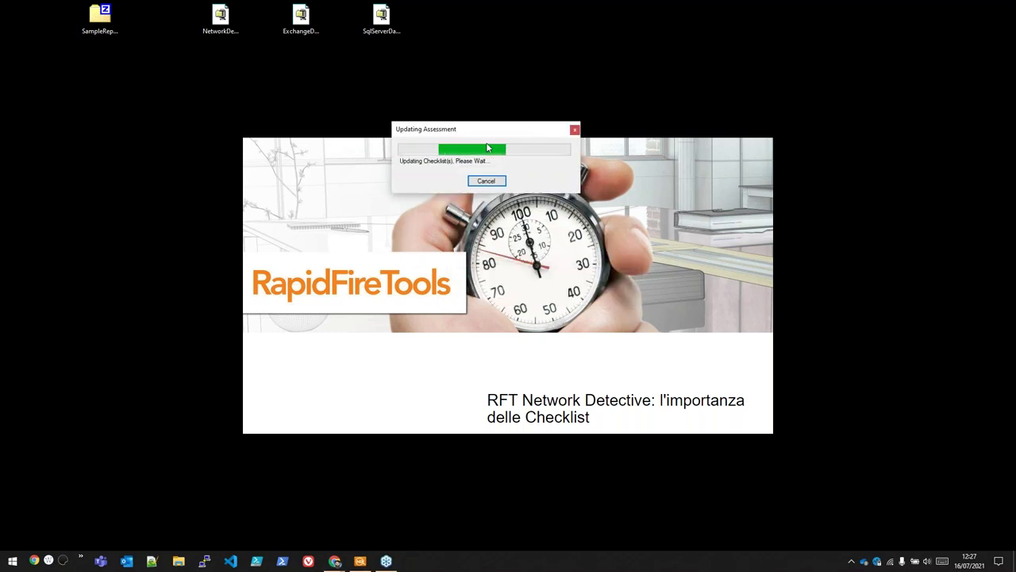
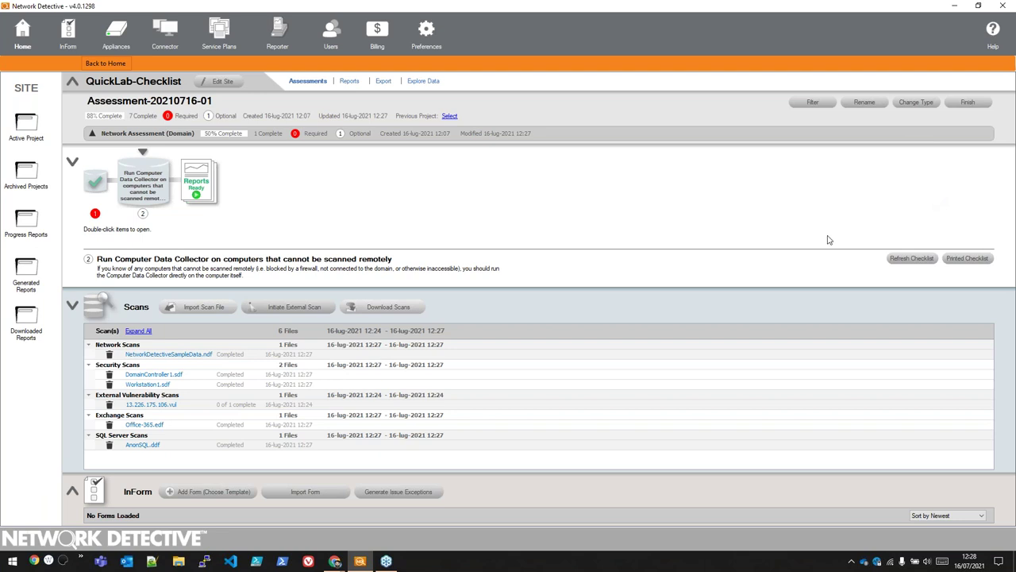
click(992, 30)
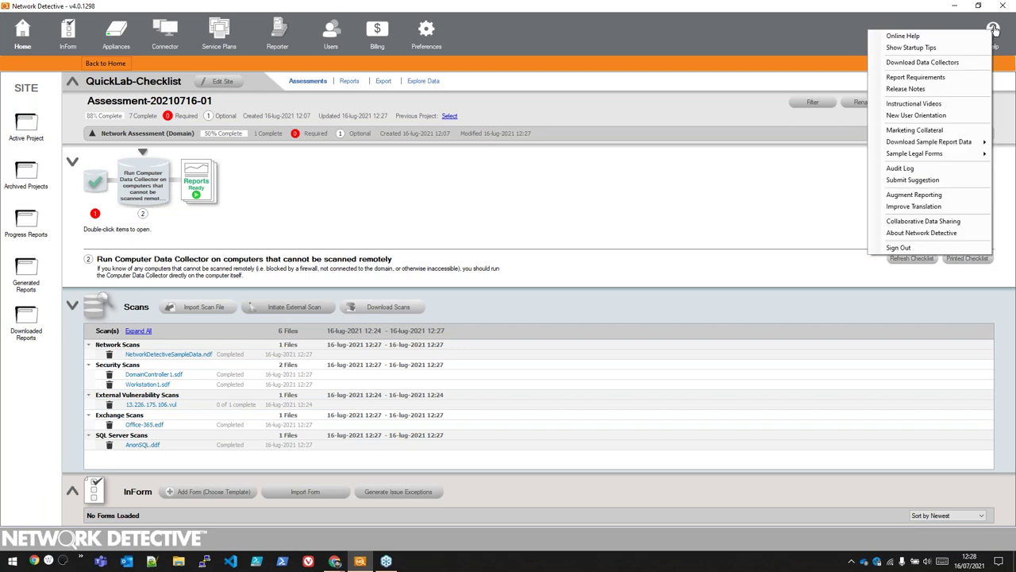
mouse_move(959, 146)
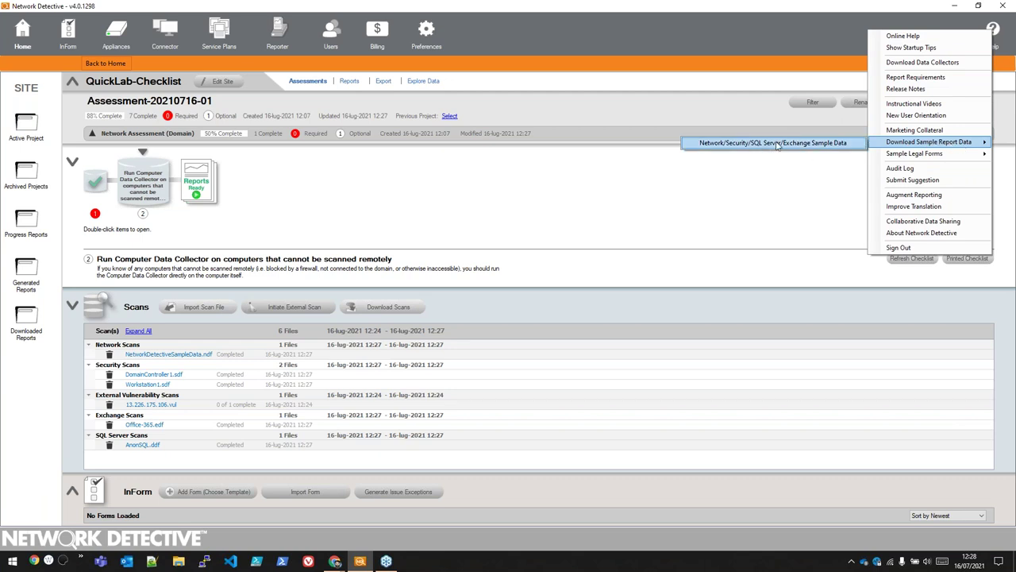
click(640, 5)
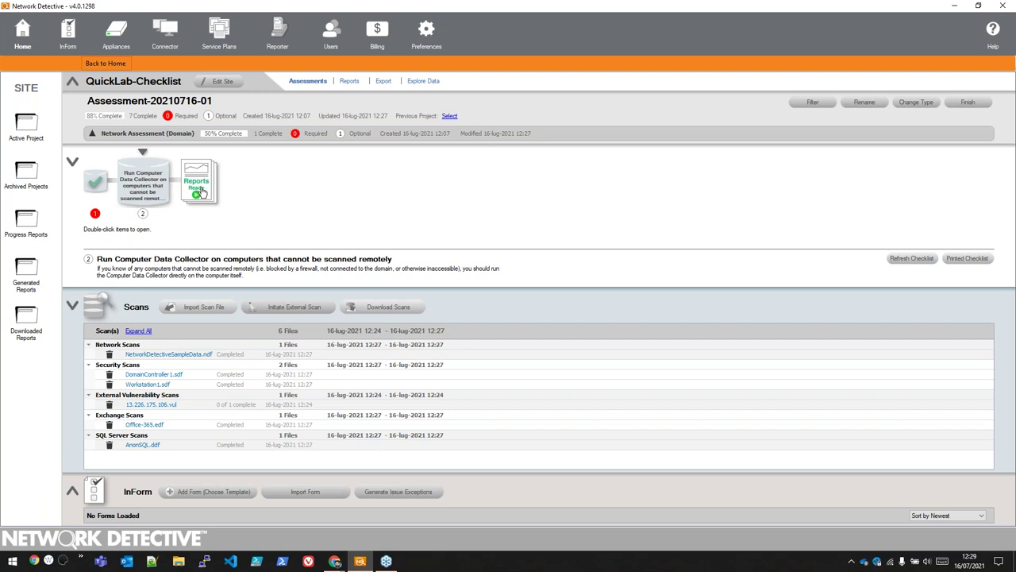
click(969, 260)
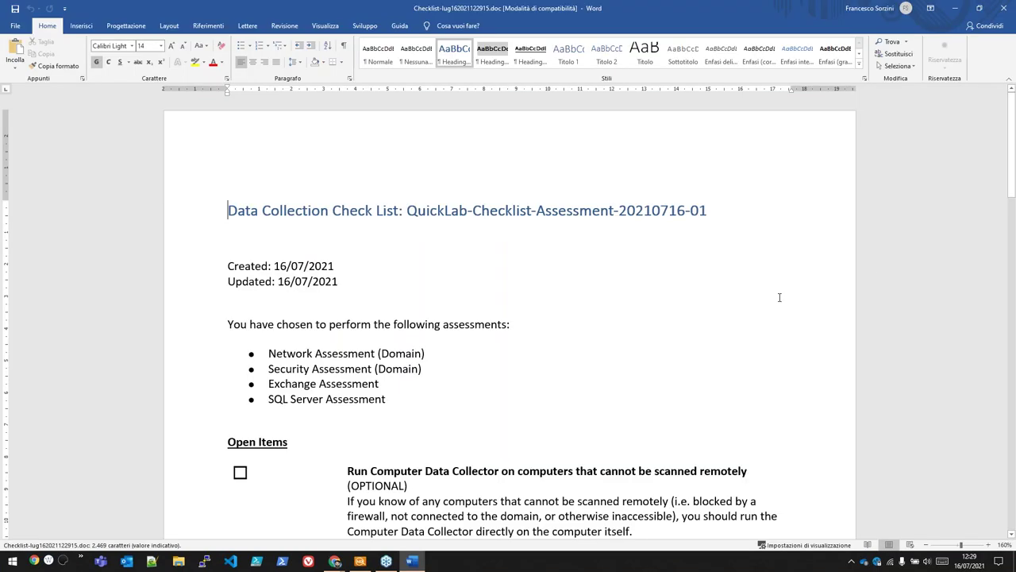
scroll(367, 312, down, 2)
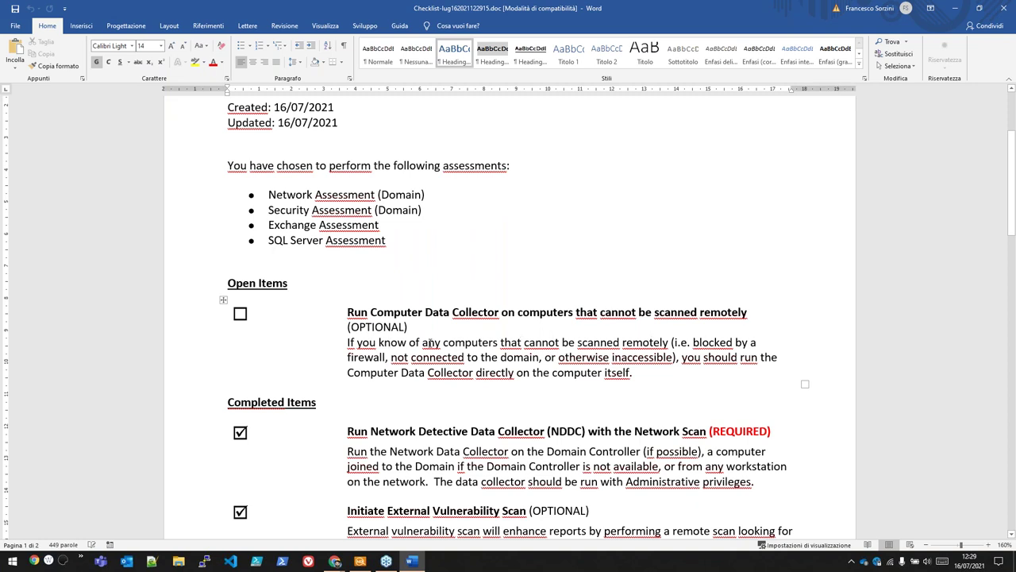
click(438, 342)
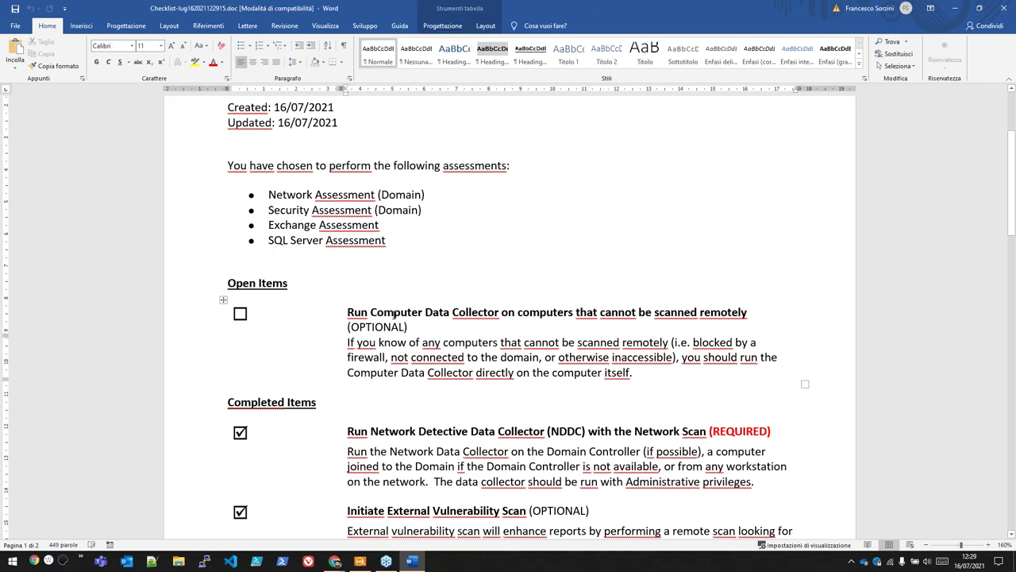
drag(387, 313, 544, 313)
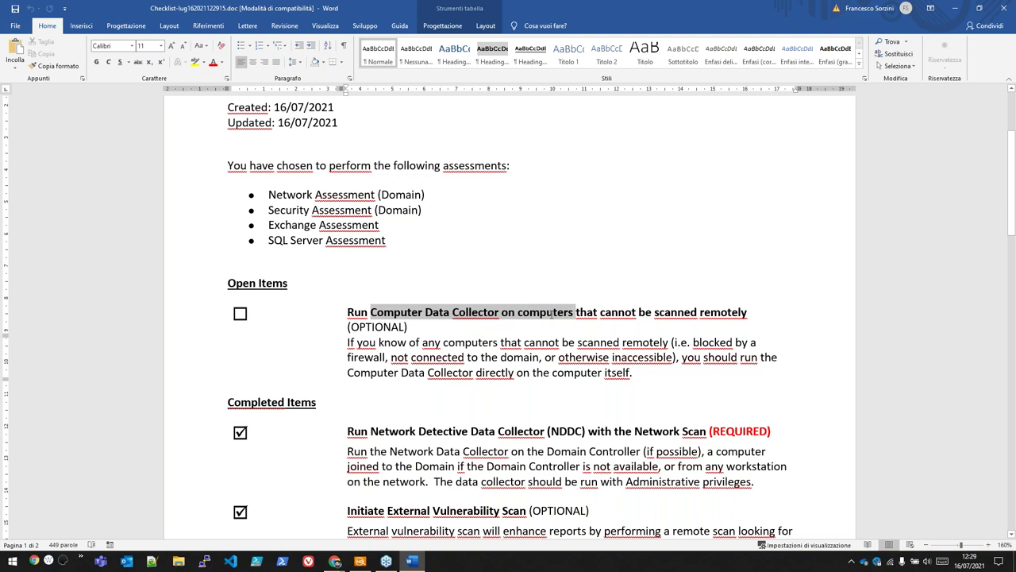
click(490, 326)
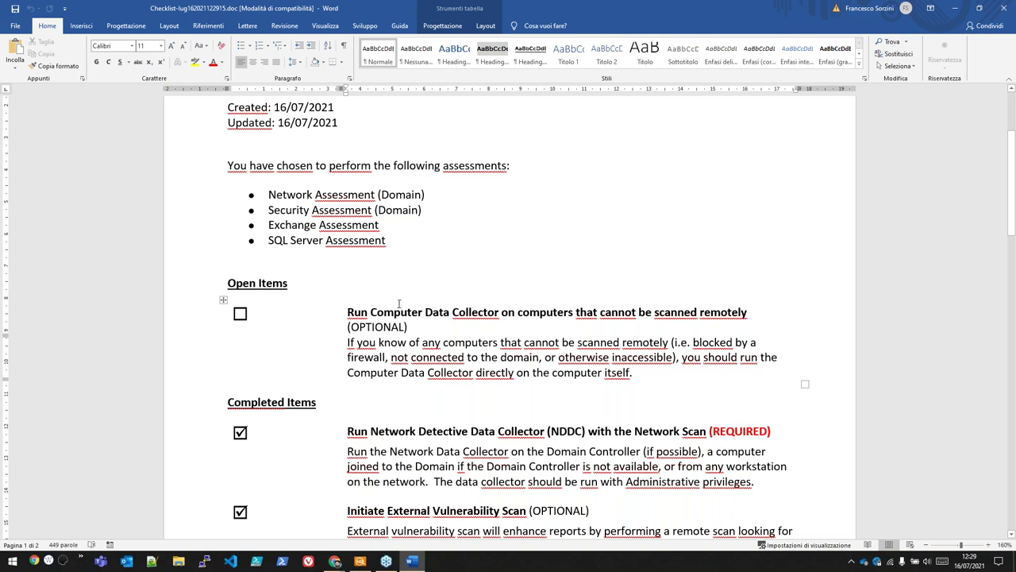
drag(378, 309, 635, 377)
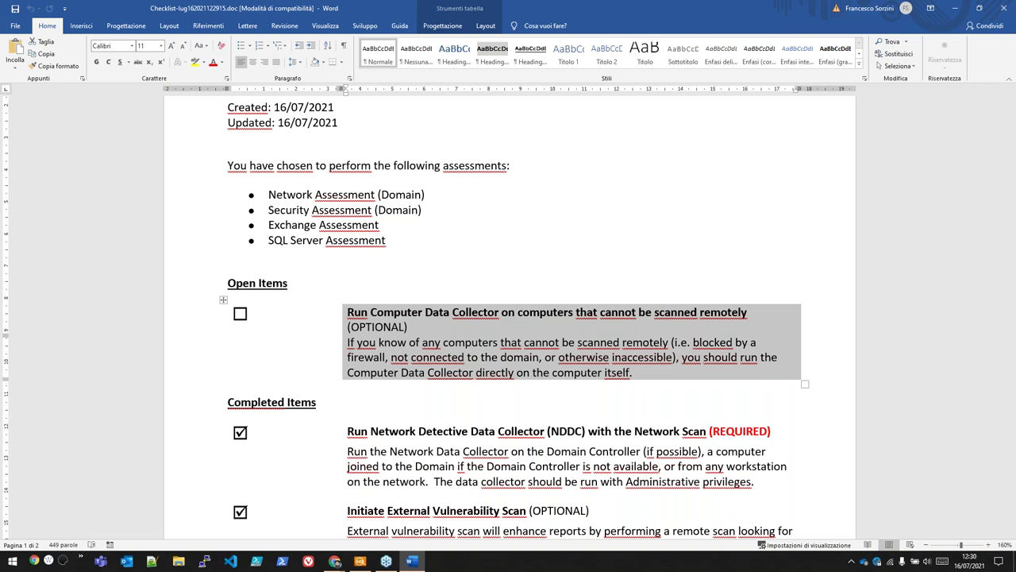
click(1006, 10)
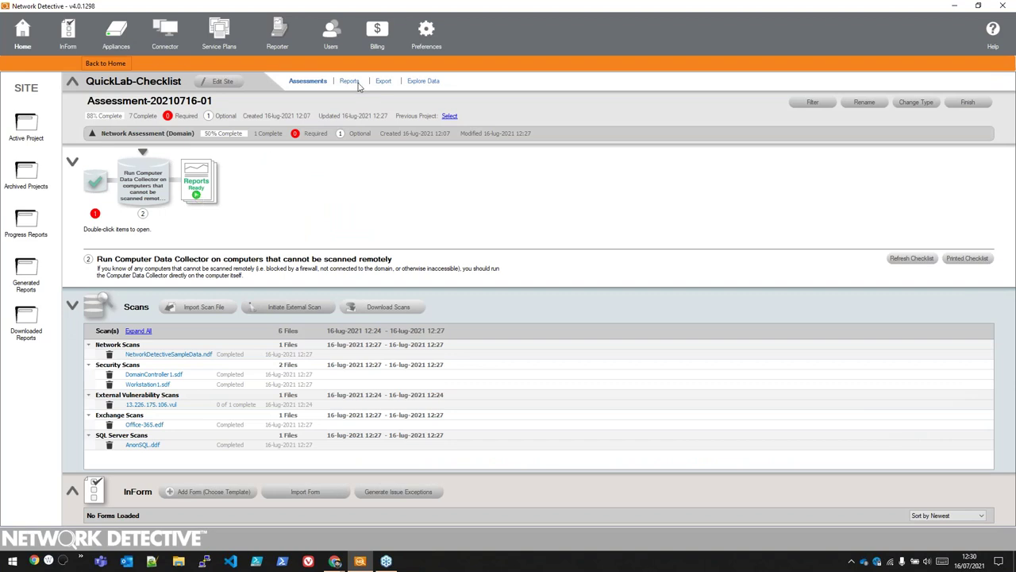
Tick standard and infographic reports for Network, Security, Exchange and SQL Server, and list All Reports
double_click(200, 181)
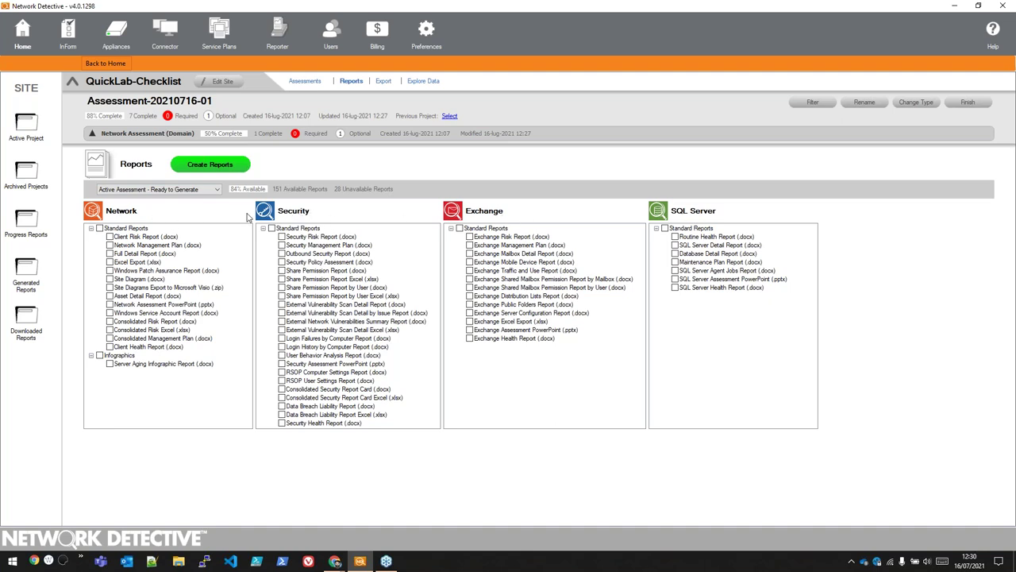
click(100, 227)
click(99, 355)
click(271, 228)
click(459, 228)
click(665, 228)
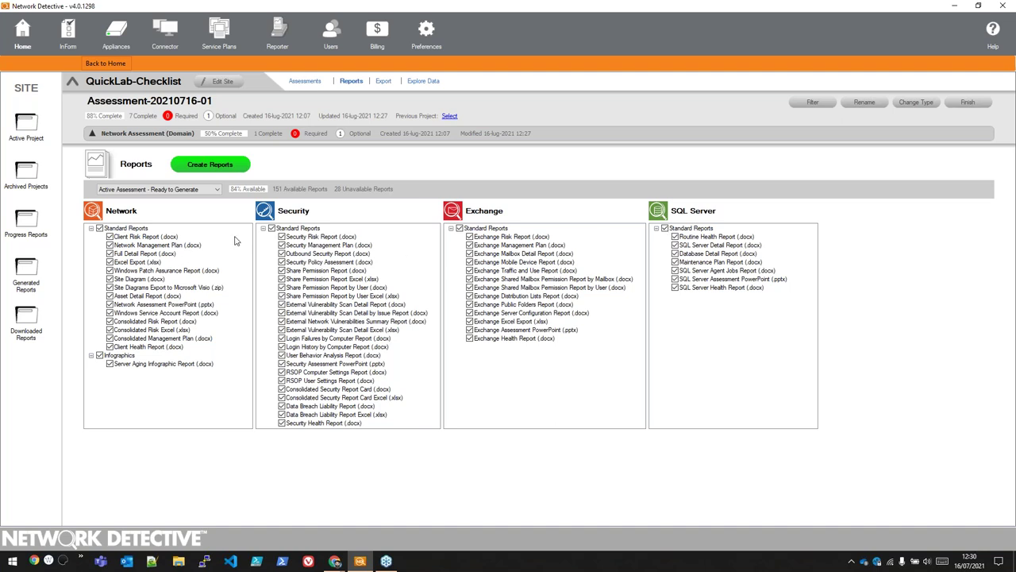
click(159, 189)
click(135, 209)
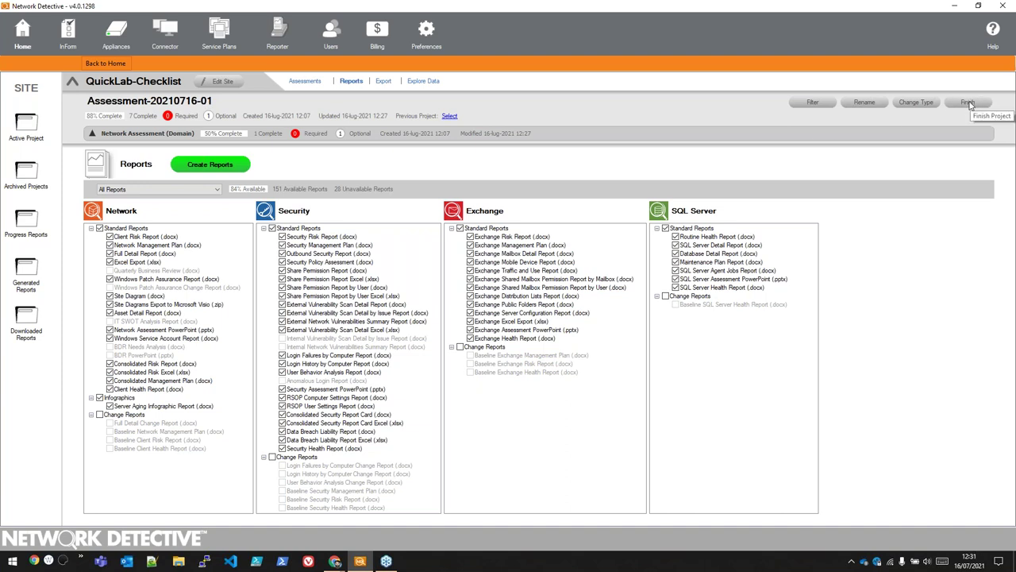
Close the previous-assessment list unlinked, filter to Active Assessment - Ready to Generate, and return to Assessments
click(449, 117)
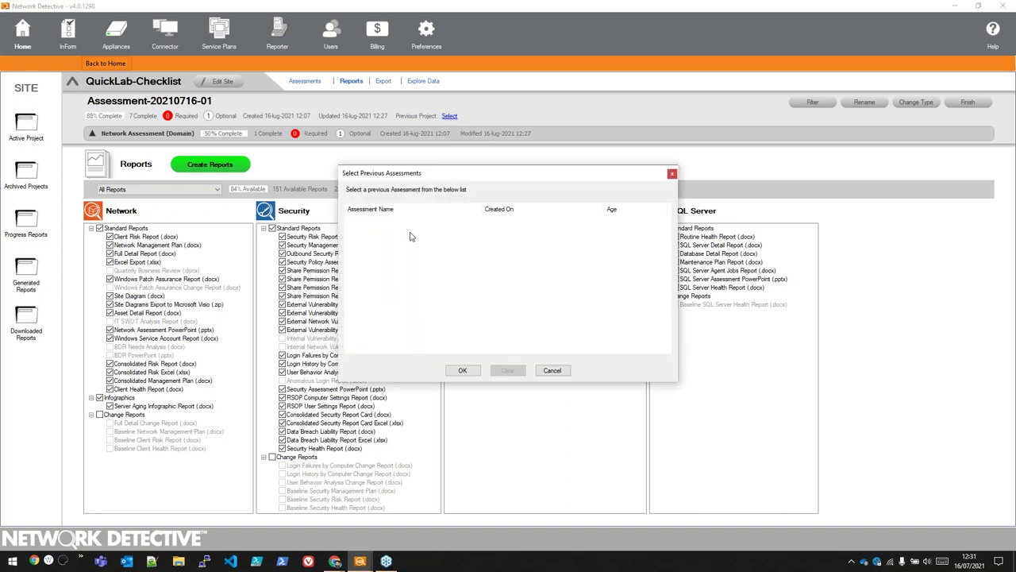
click(672, 175)
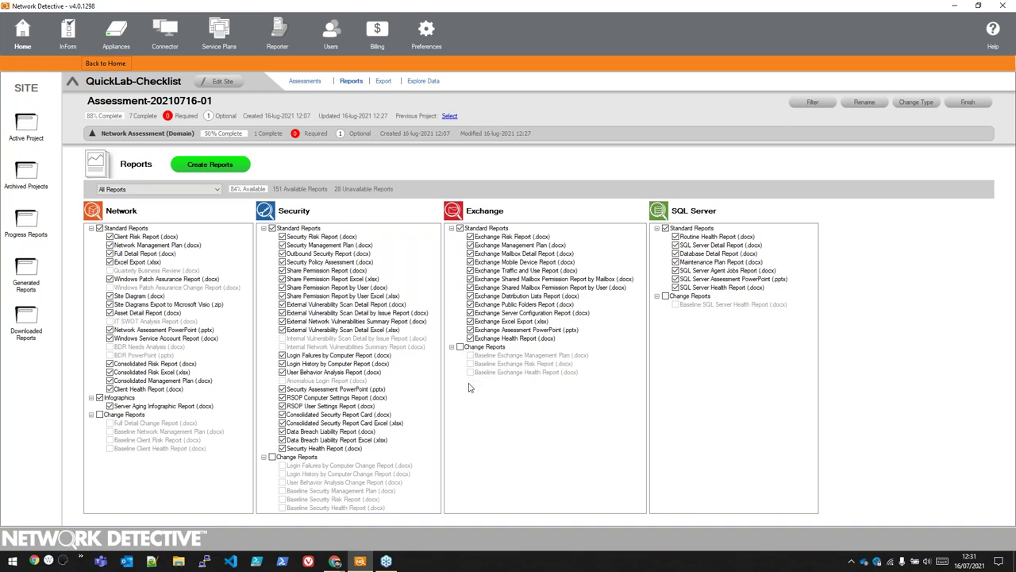
click(187, 189)
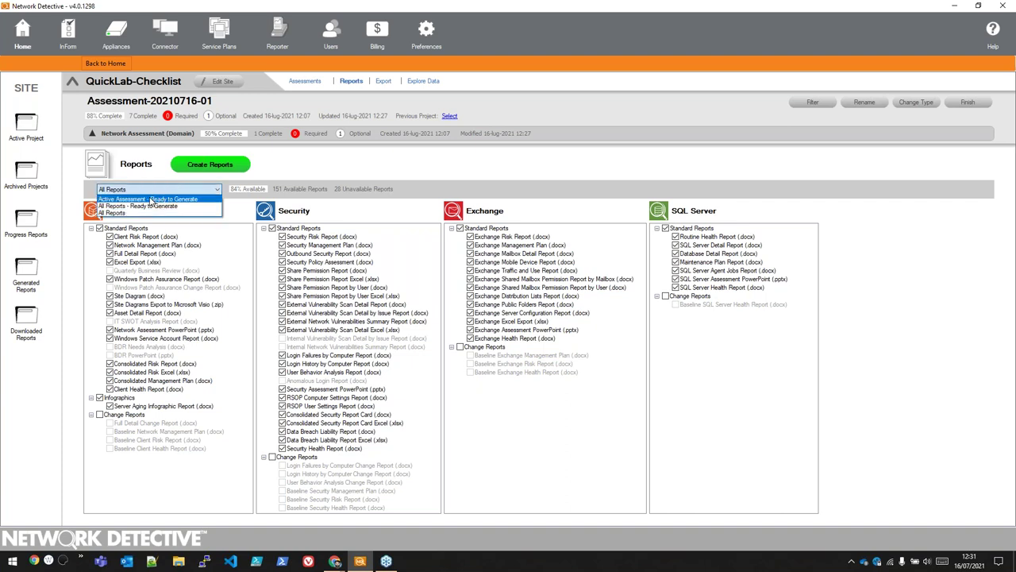
click(151, 199)
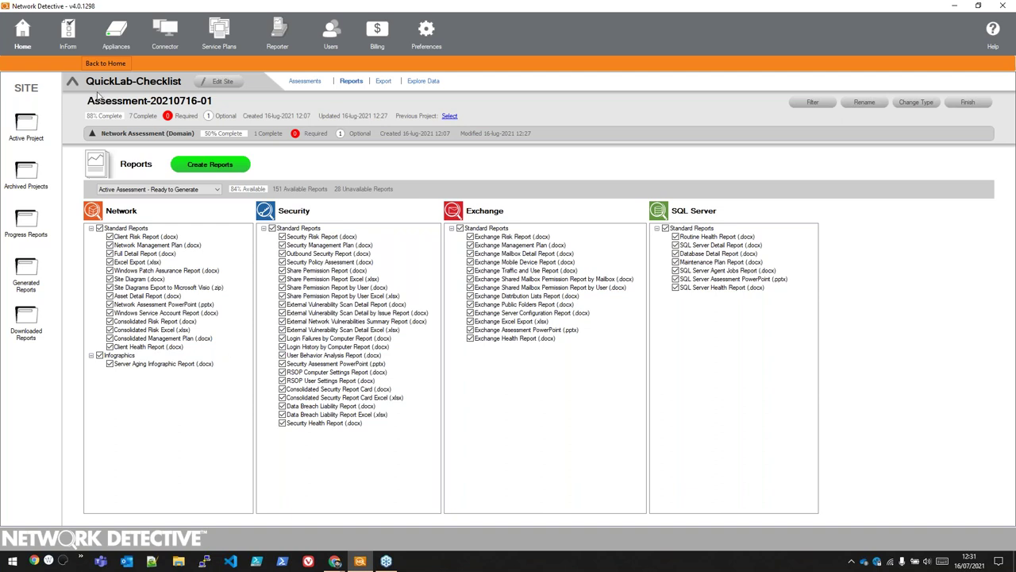
click(298, 82)
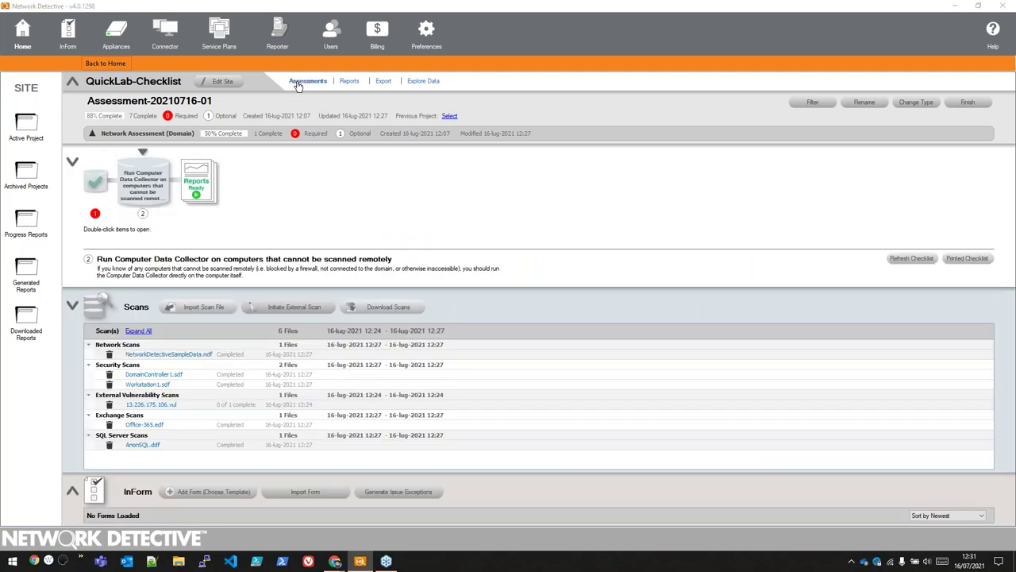
Collapse Scans and expand InForm to show the two form templates
click(72, 308)
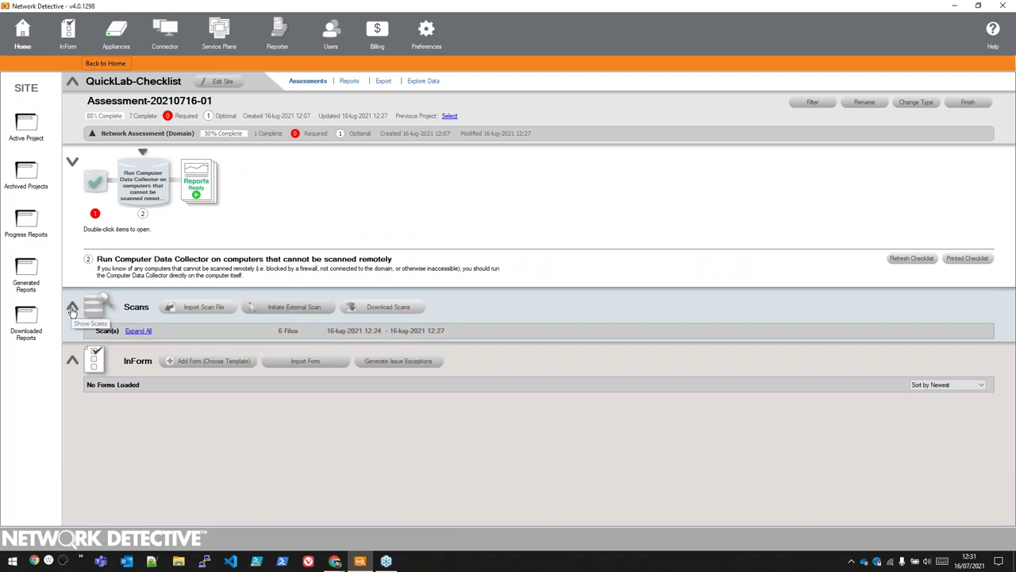
click(72, 359)
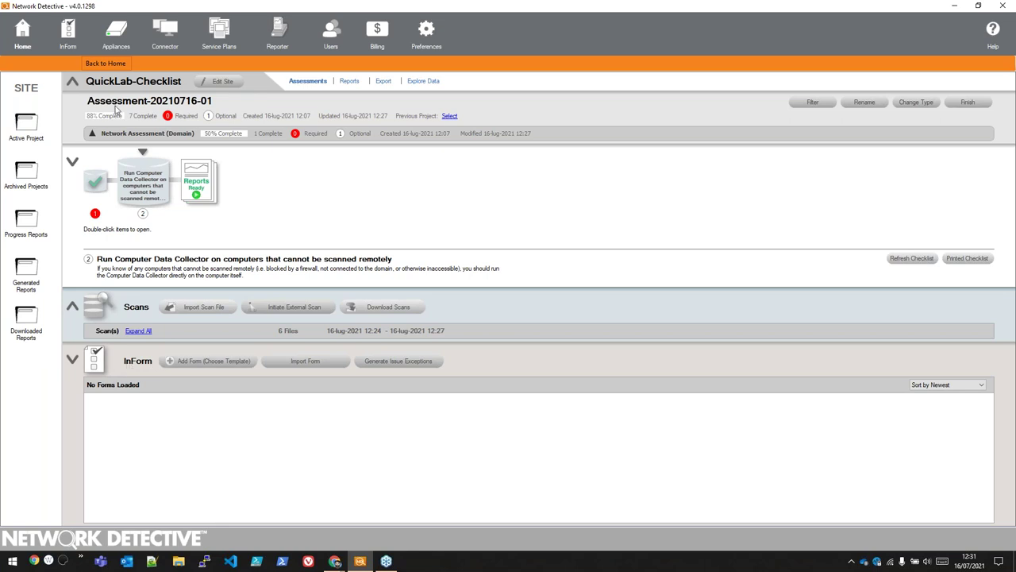
click(68, 30)
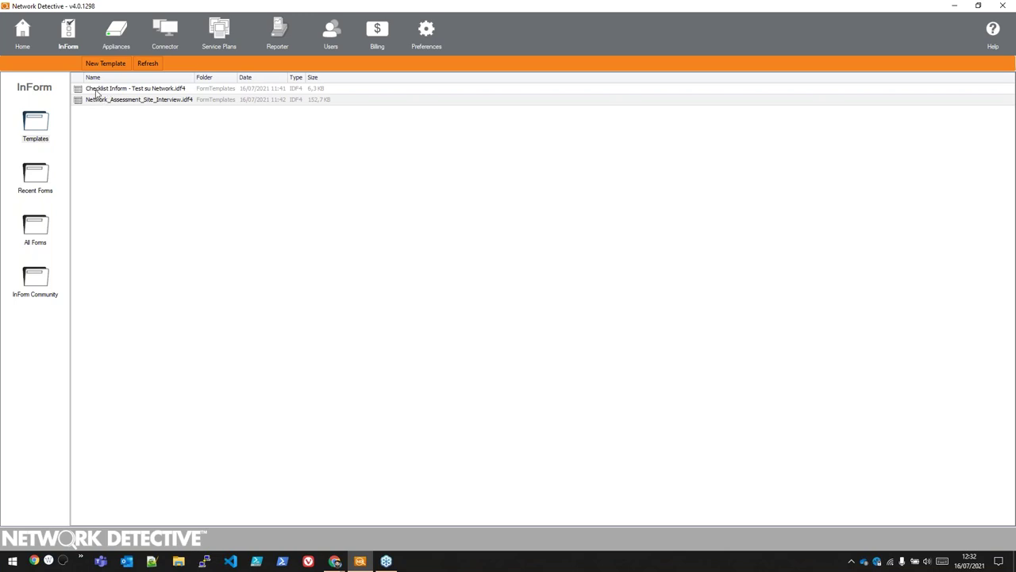
Download the MSP Client Onboarding Process template from the InForm Community
click(43, 279)
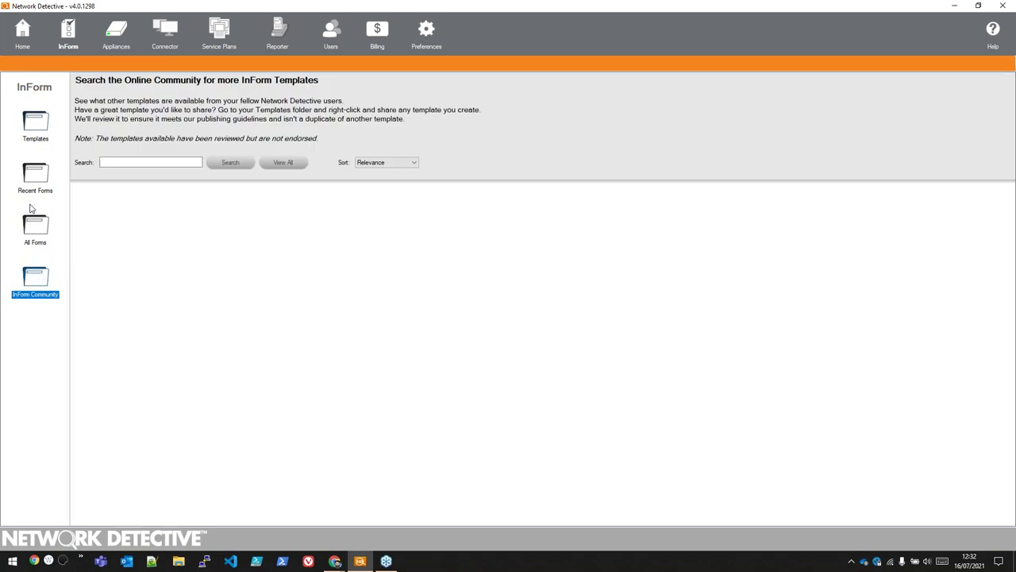
click(229, 162)
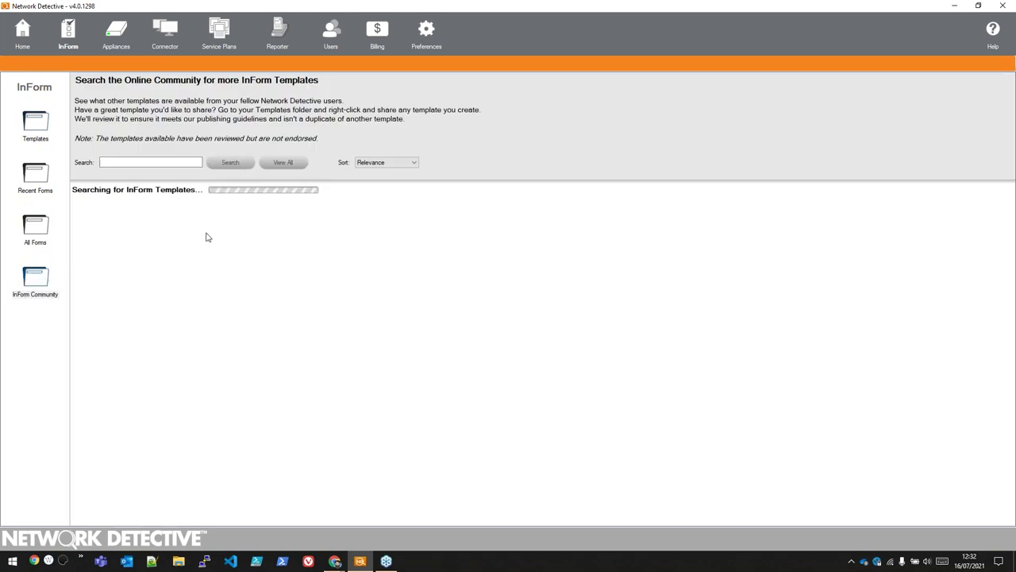
click(136, 203)
key(Down)
key(Down)
key(Down)
key(Down)
key(Down)
key(Down)
key(Down)
key(Down)
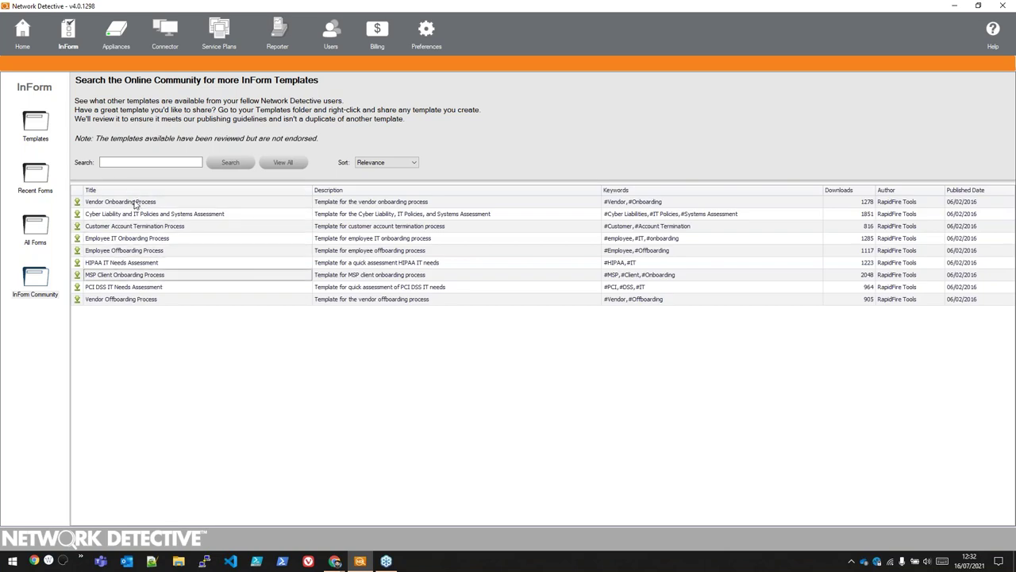
click(124, 278)
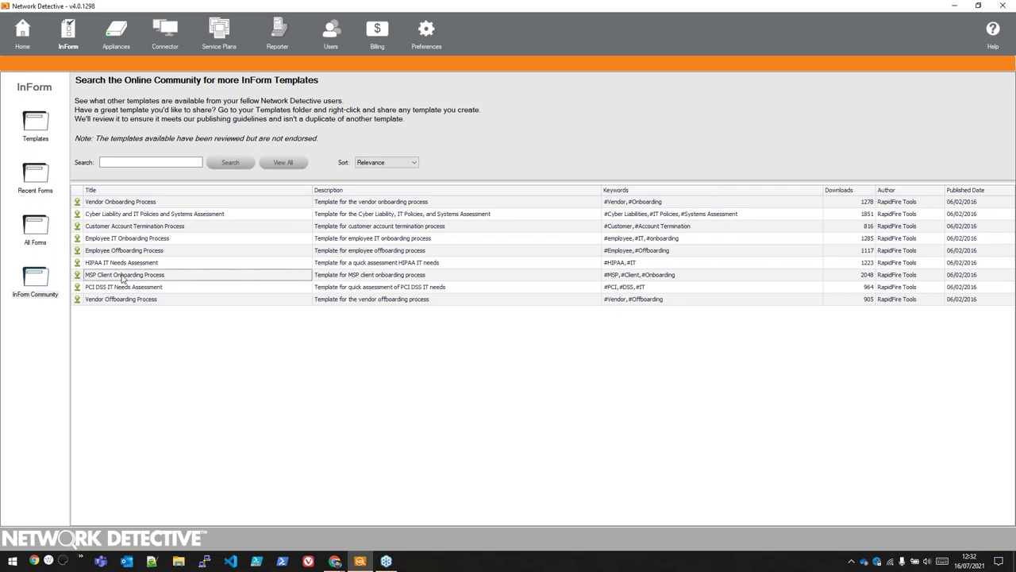
click(77, 276)
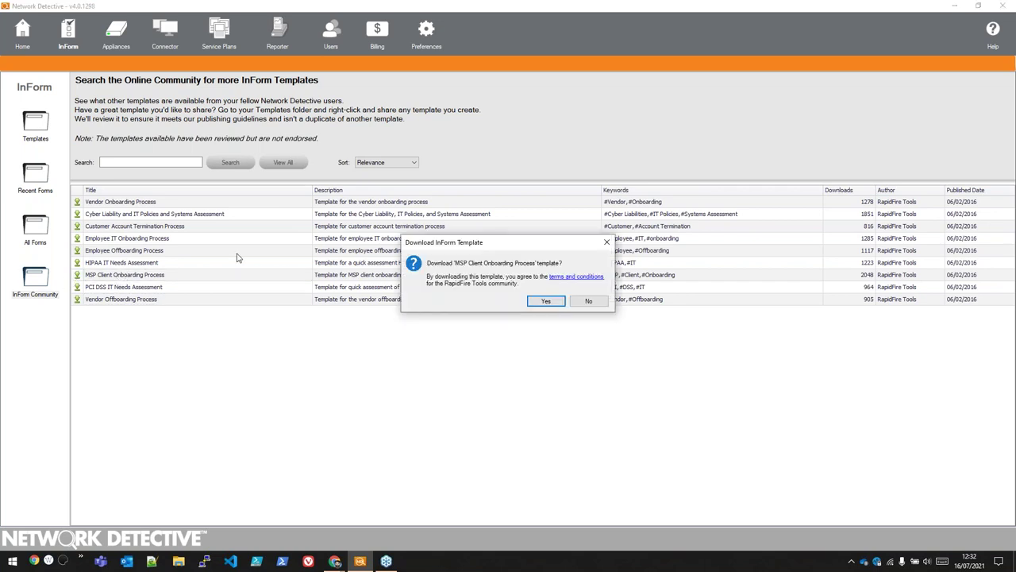
click(545, 299)
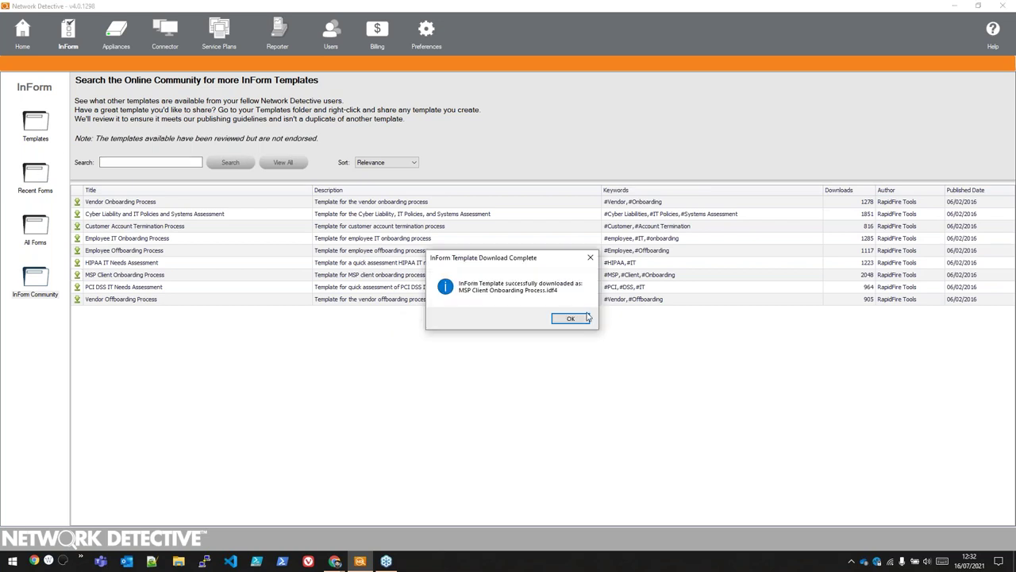
Dismiss the download notice, show saved templates, and select Checklist Inform - Test su Network
click(583, 318)
click(35, 127)
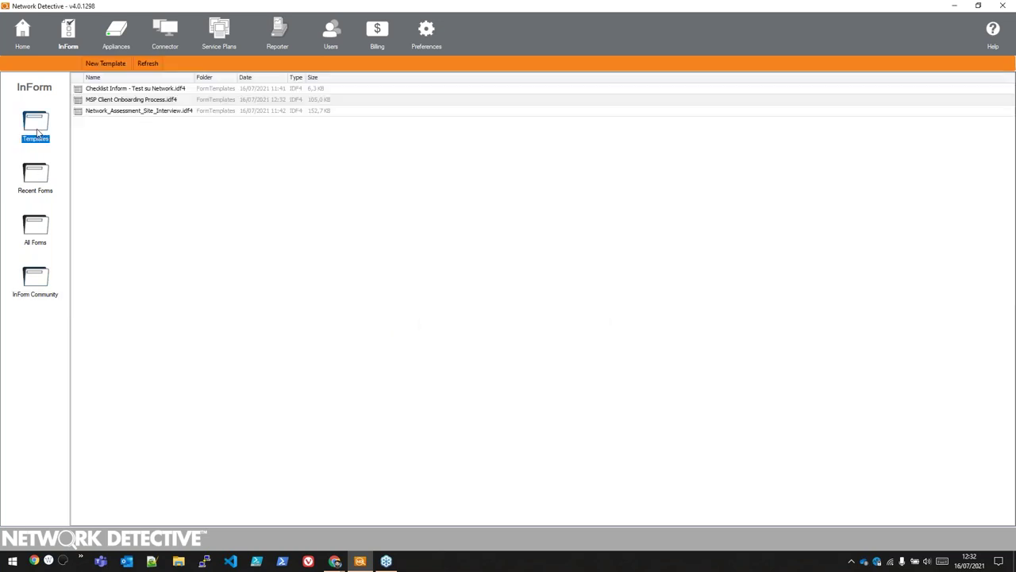
click(102, 90)
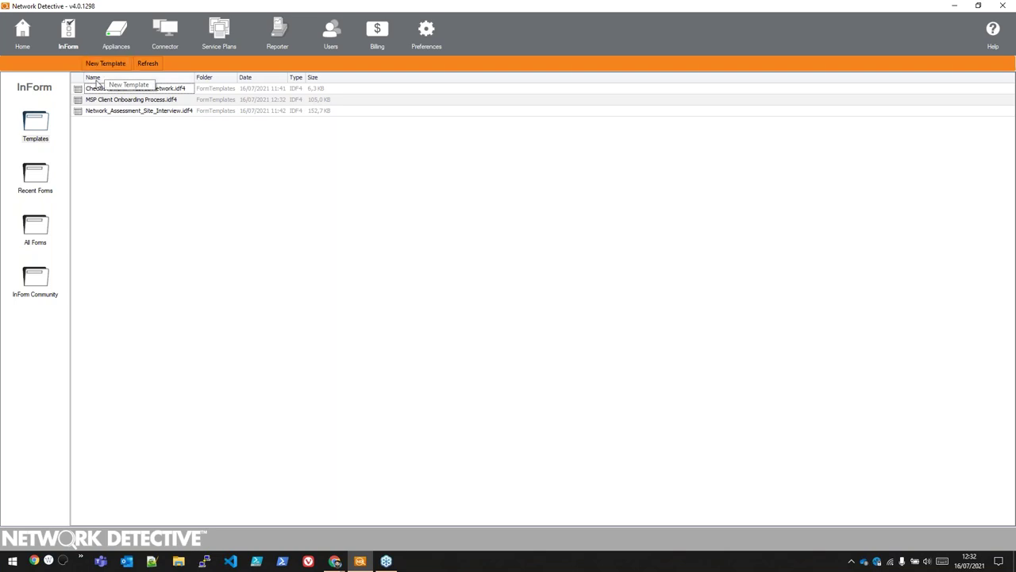
Open the Checklist Inform template in the builder and keep Network as its module
double_click(92, 90)
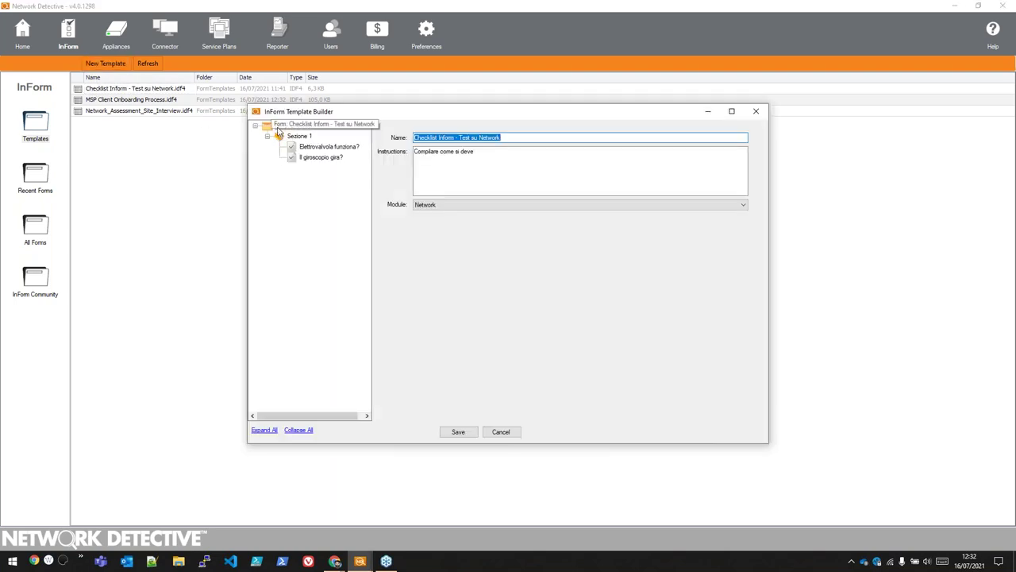
click(279, 127)
click(278, 127)
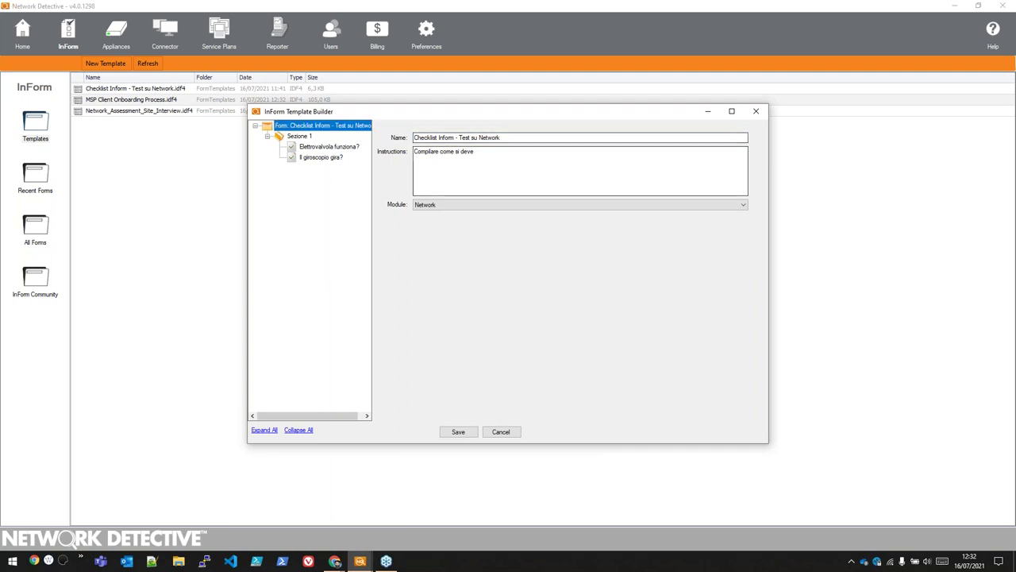
click(503, 139)
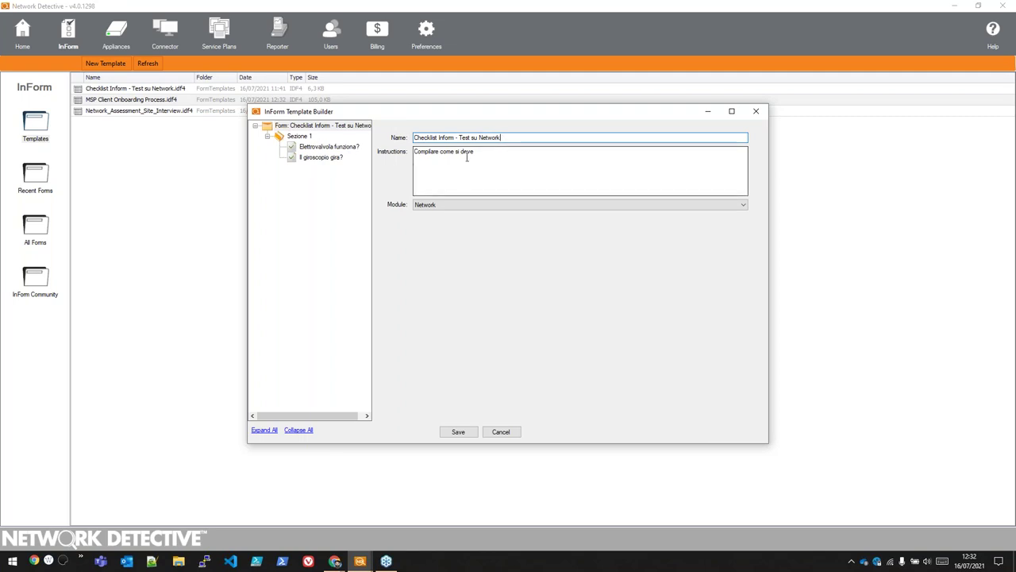
click(436, 206)
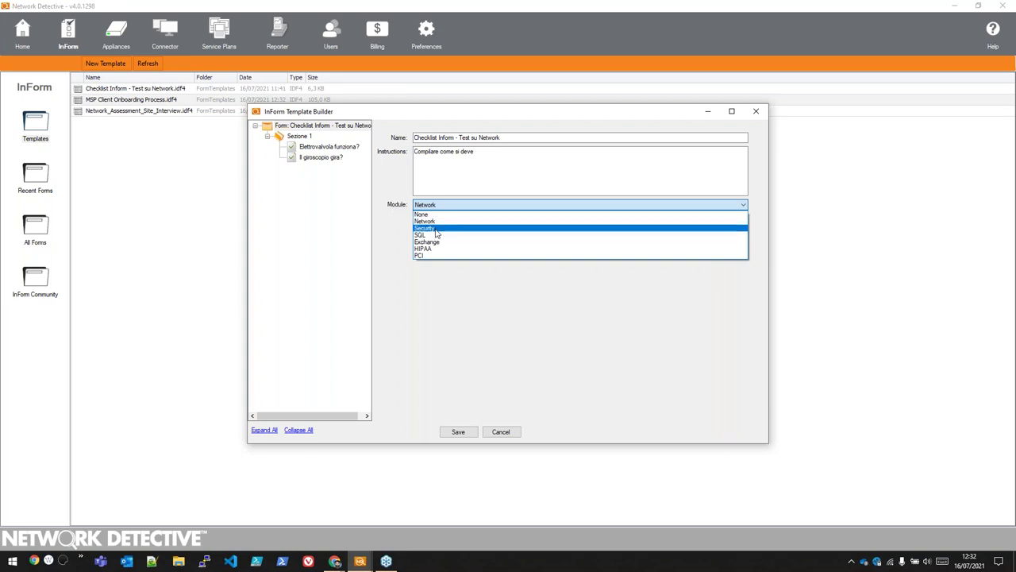
click(378, 230)
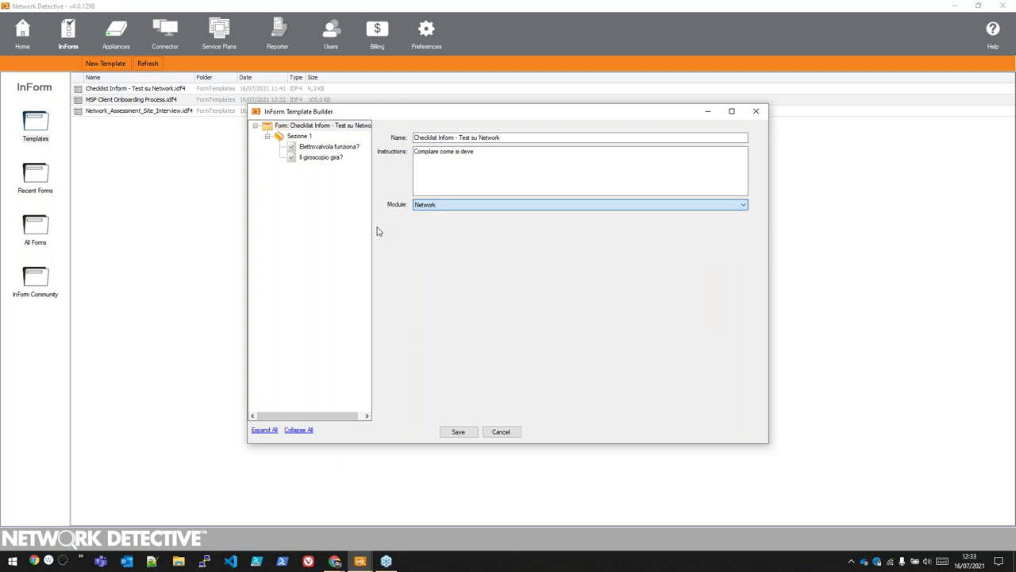
Add a category named 'Sezione 2' under the form root, then select Sezione 1
click(294, 137)
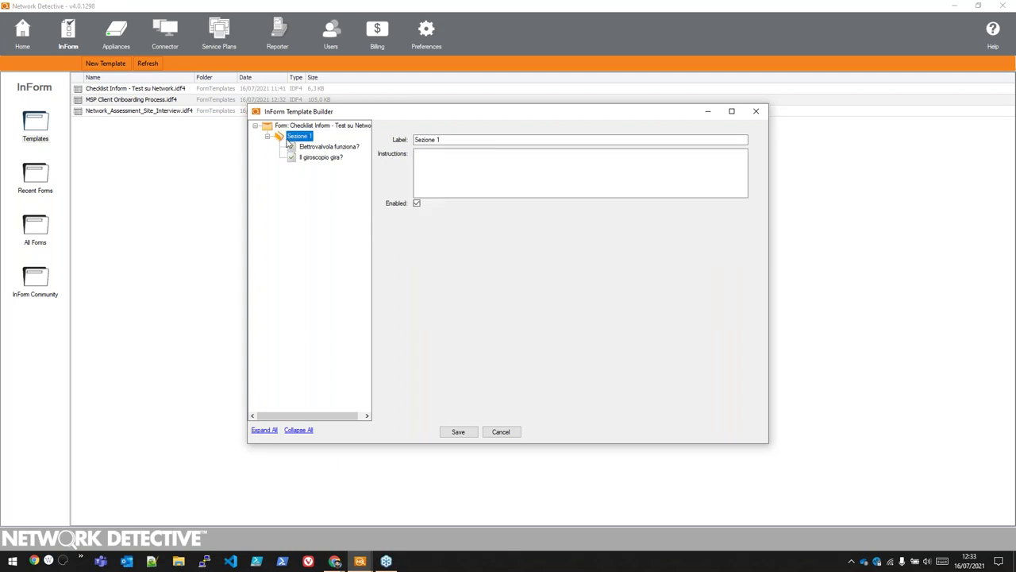
click(276, 131)
right_click(277, 130)
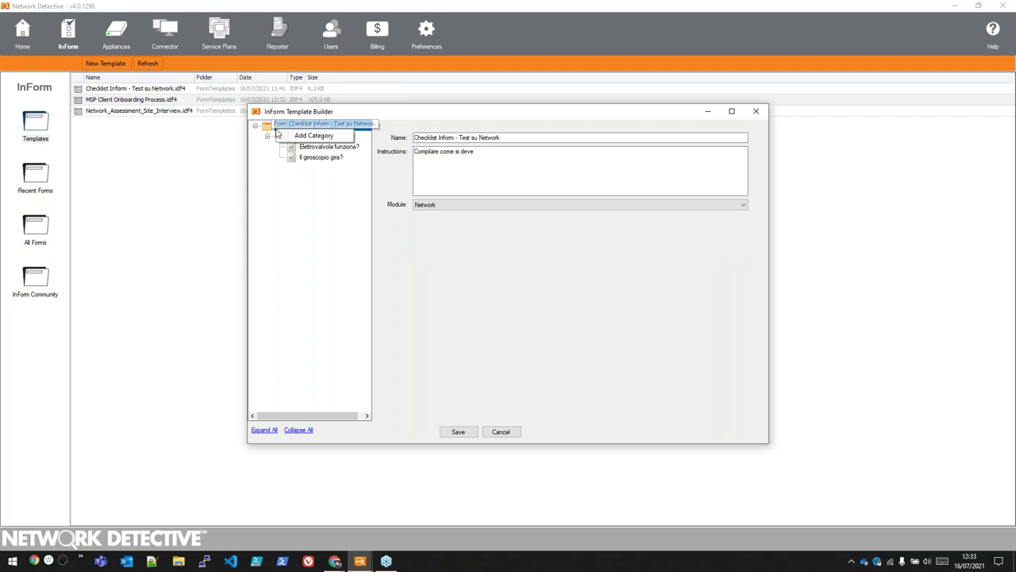
click(314, 135)
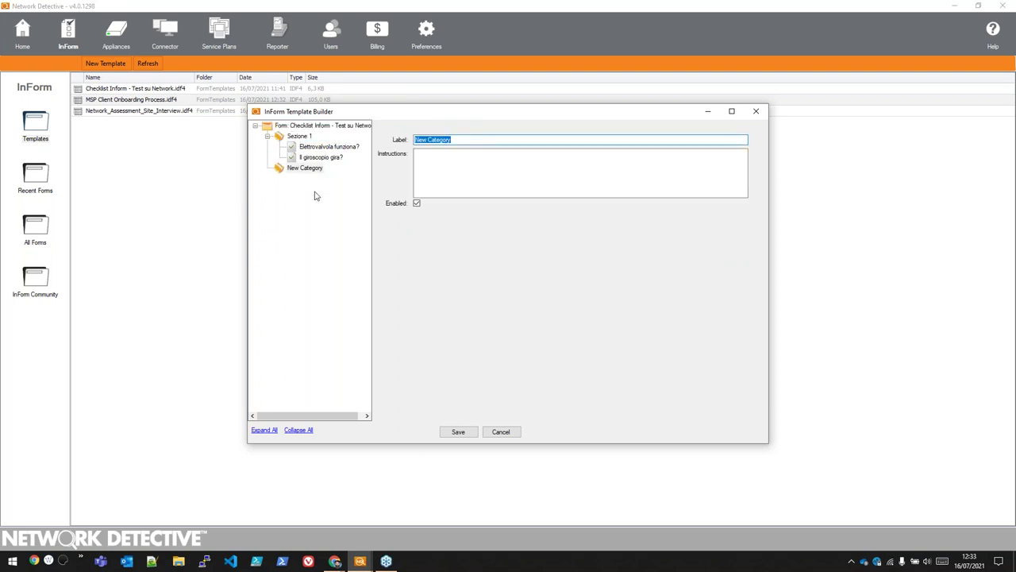
text(Sezione 2)
click(302, 145)
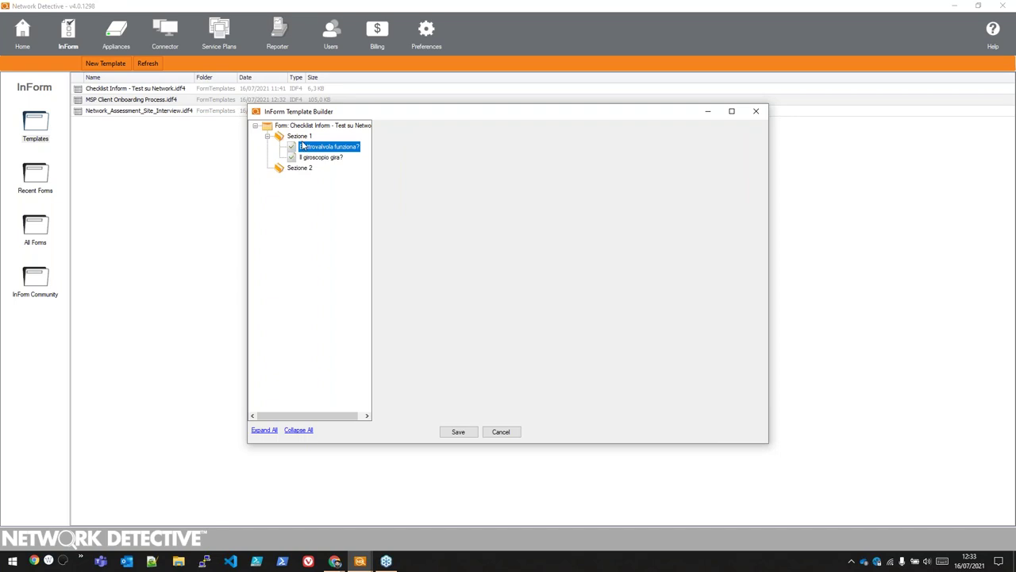
click(298, 136)
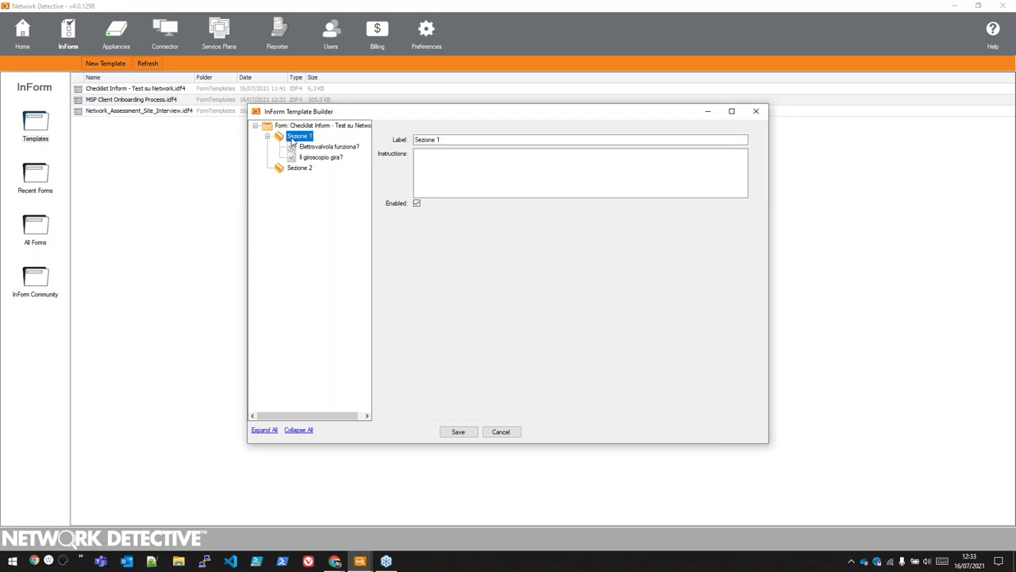
right_click(295, 138)
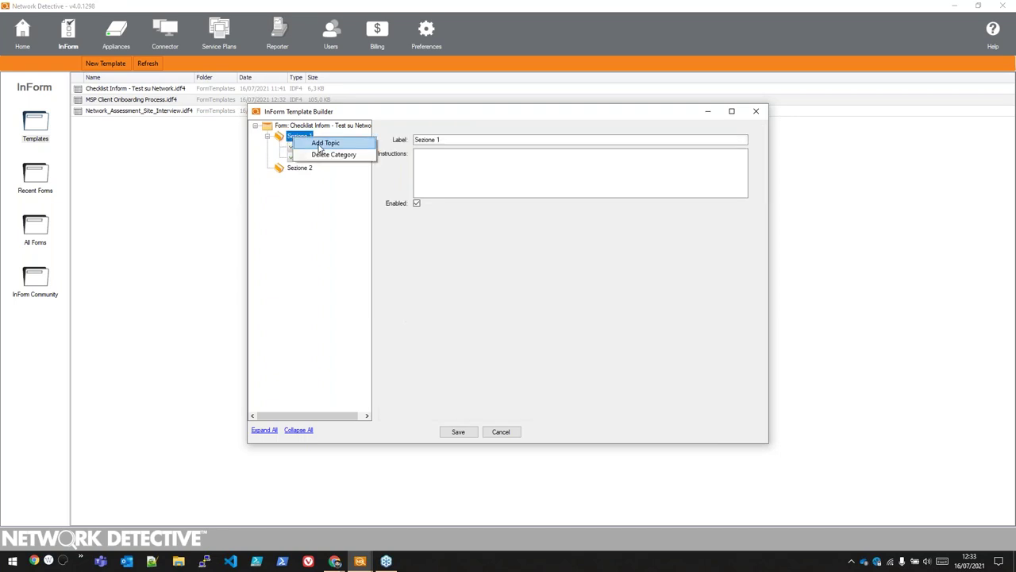
Add a Checklist Item topic to Sezione 1 with a follow-up question on Checked, then close the builder
click(326, 143)
click(449, 130)
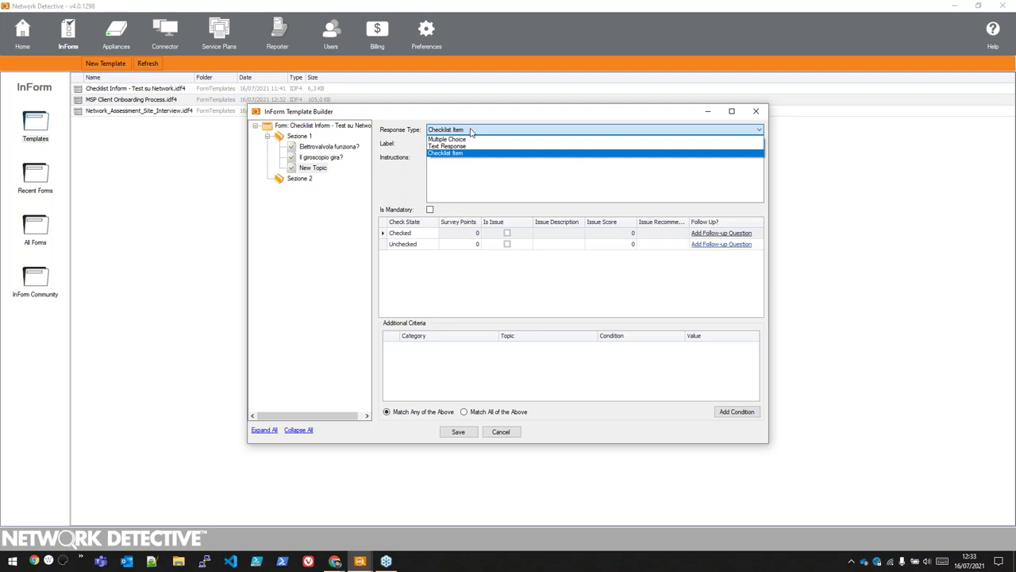
click(419, 145)
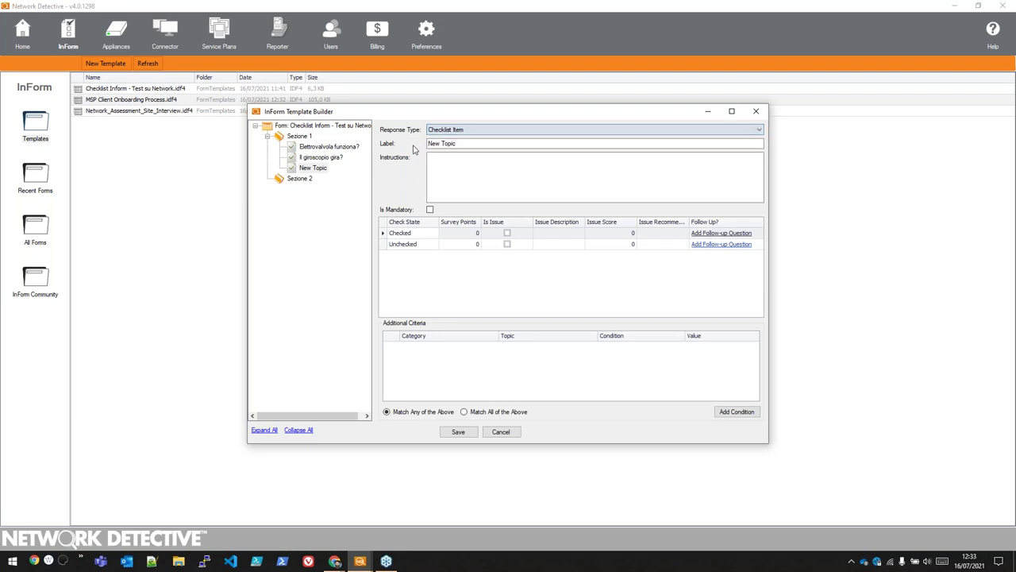
click(394, 246)
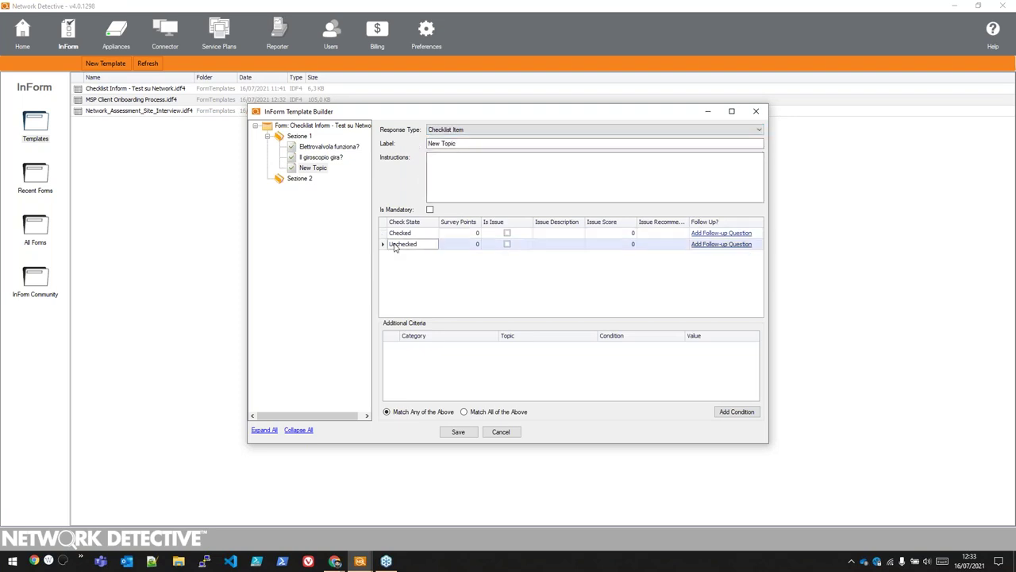
click(393, 235)
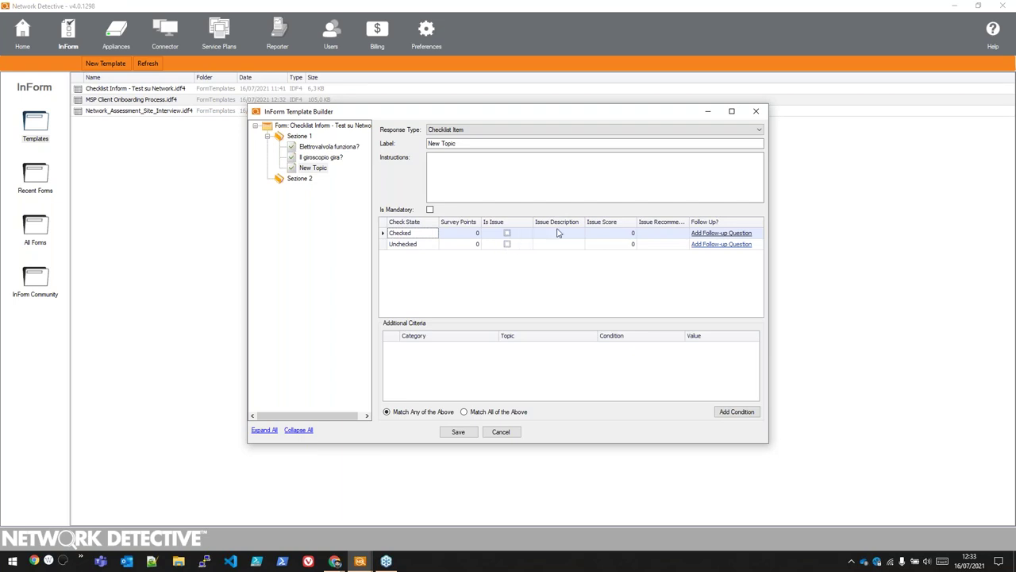
click(733, 233)
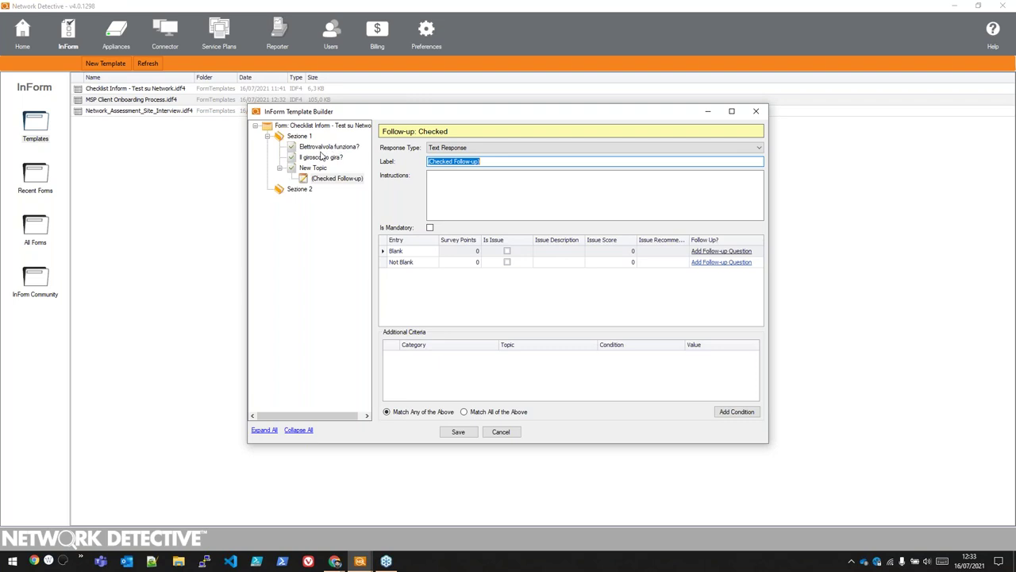
click(756, 112)
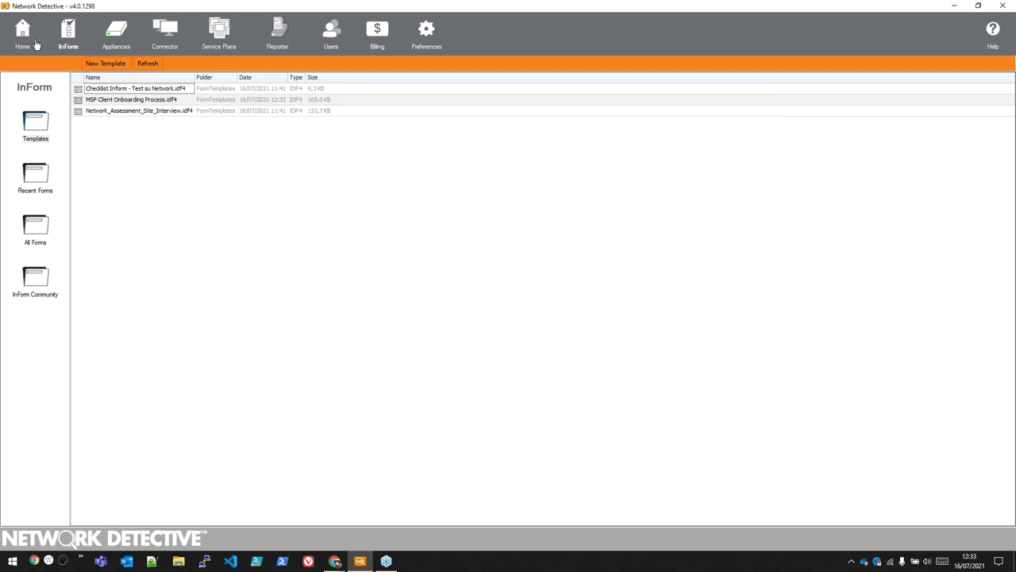
Go to the home page and load the QuickLab-Checklist site
click(49, 120)
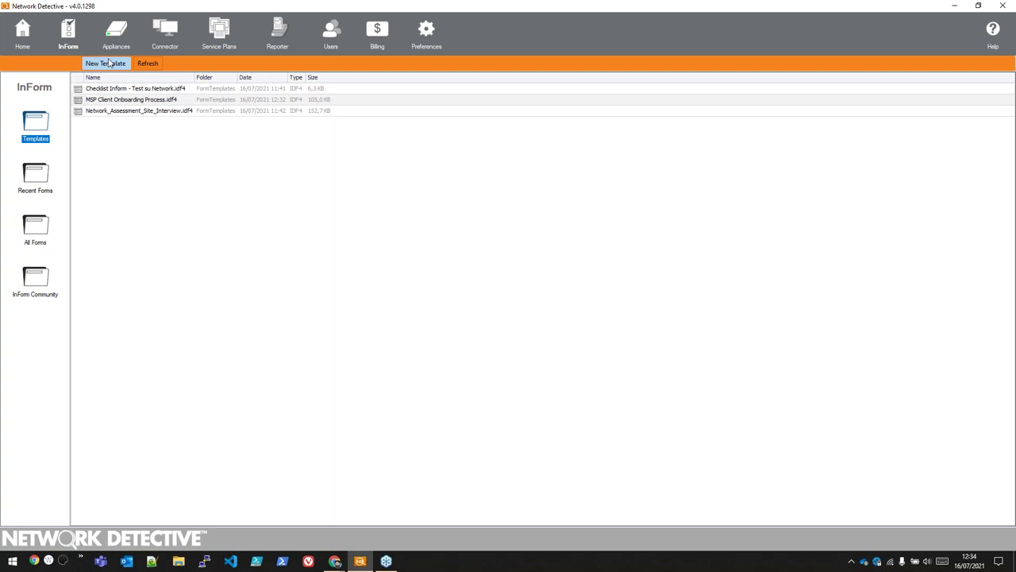
click(23, 40)
double_click(107, 98)
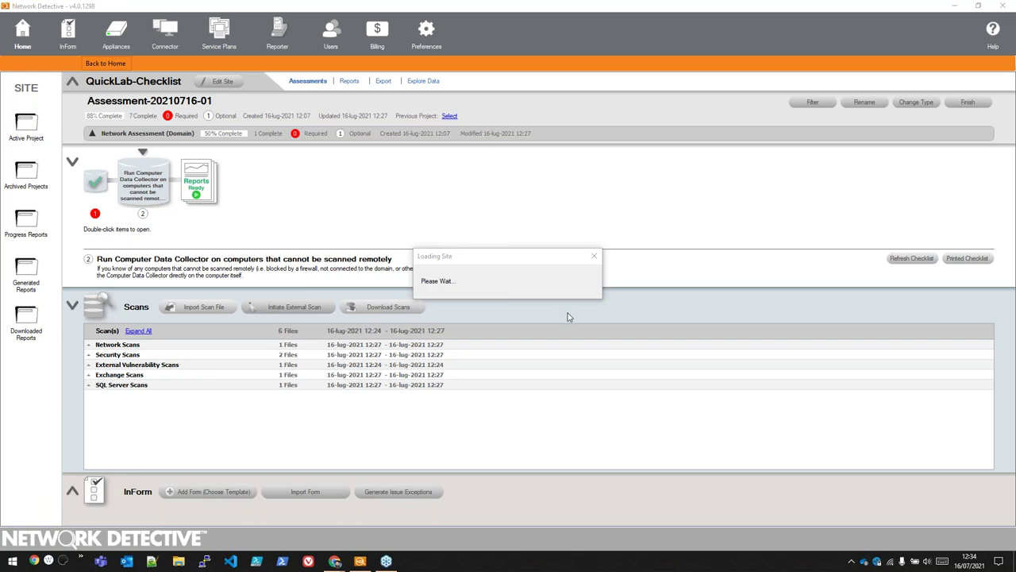
Once the site loads, expand its InForm section, which shows no forms
click(360, 560)
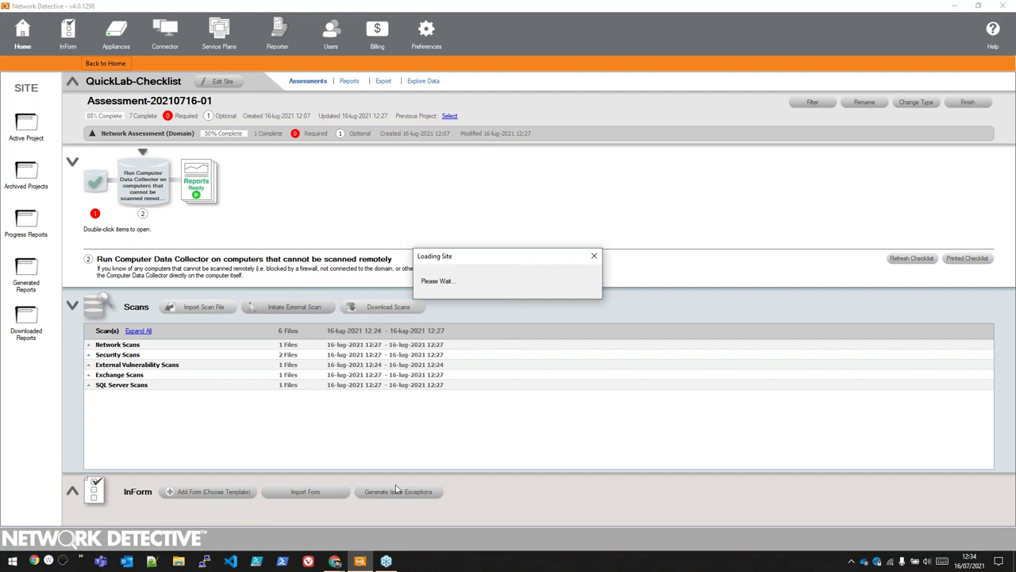
click(71, 493)
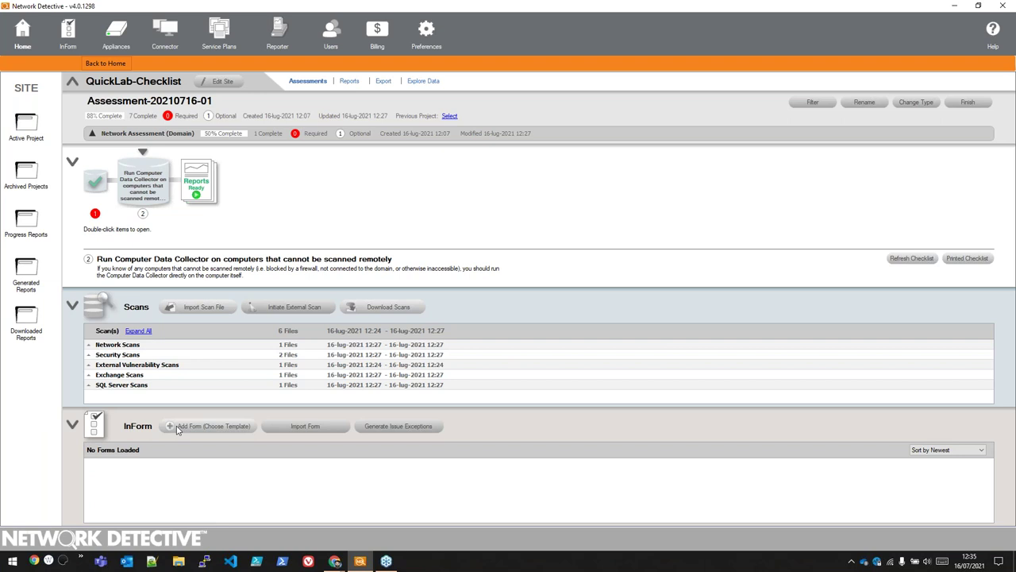
Add a Checklist Inform - Test su Network form, fill Prepared for, and open it
click(178, 430)
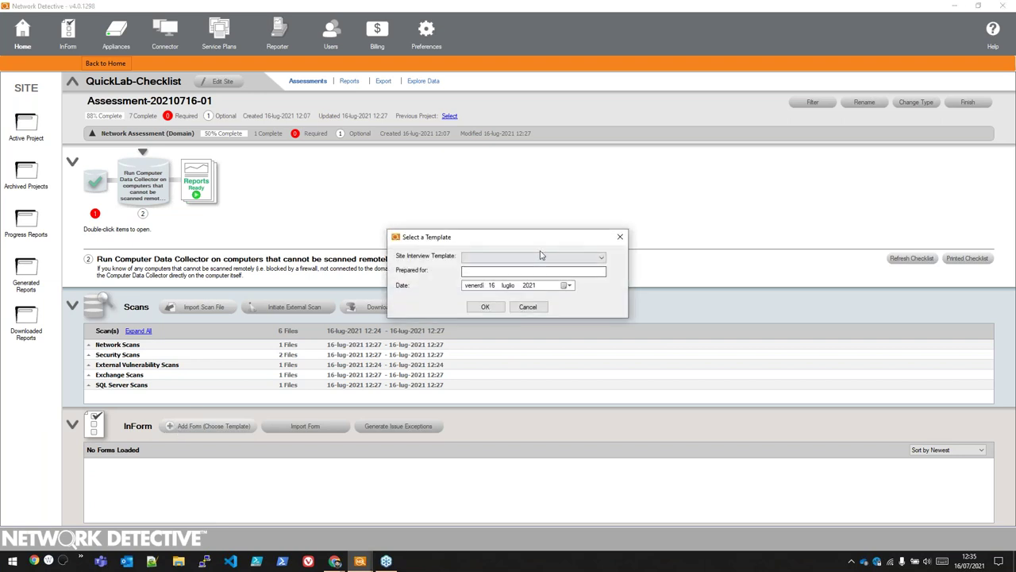
click(540, 259)
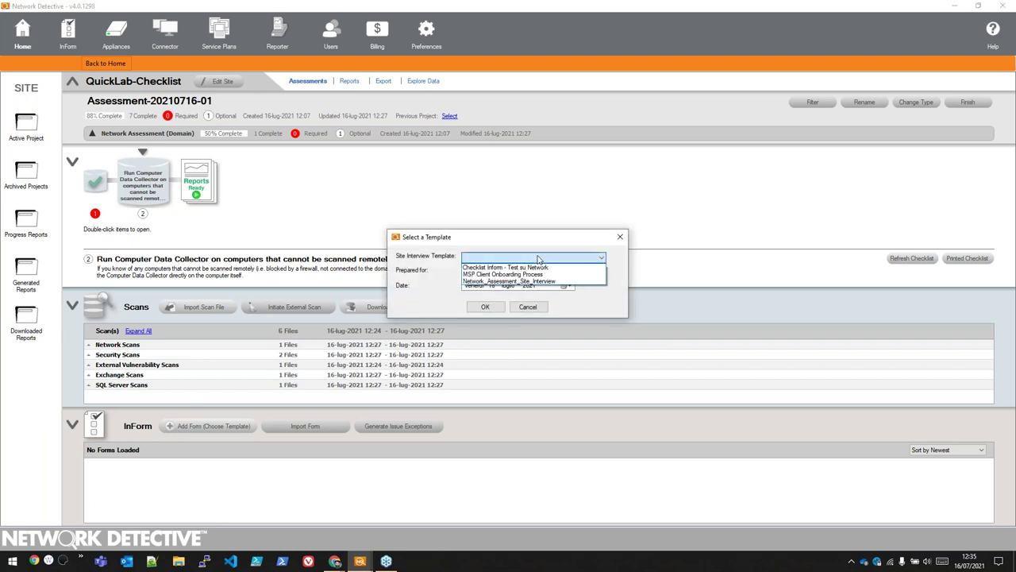
click(492, 268)
click(503, 271)
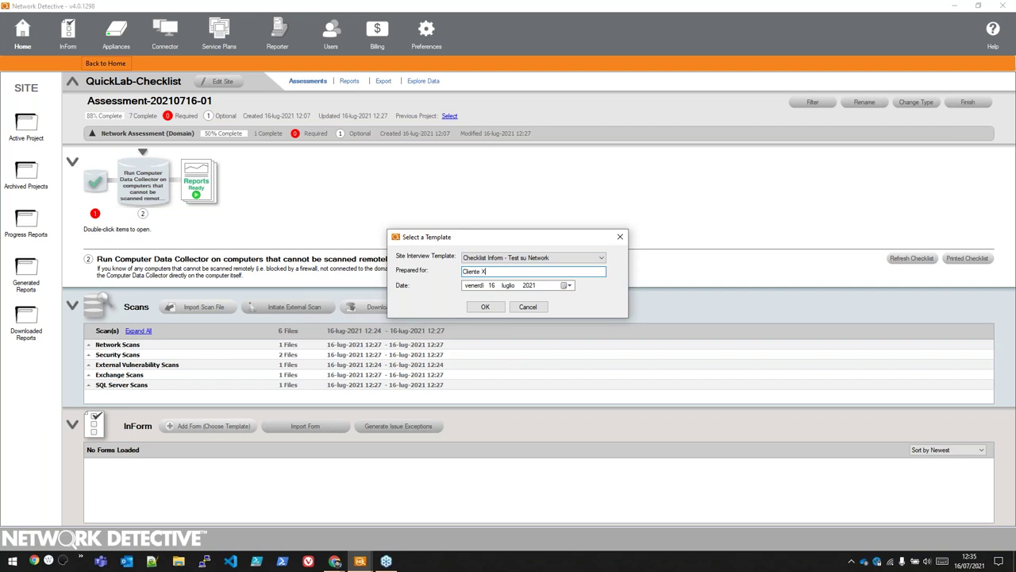
click(497, 308)
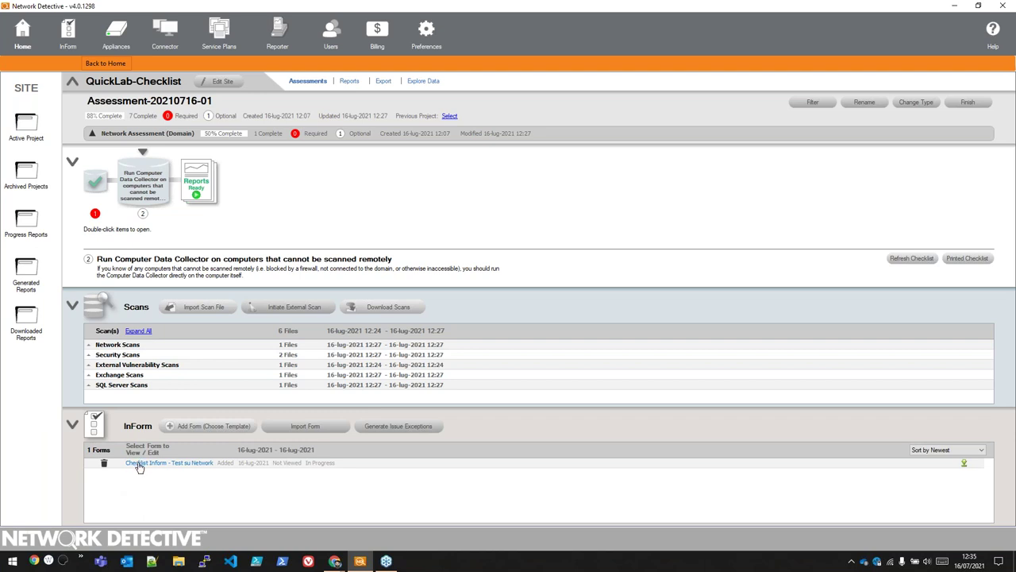
click(139, 467)
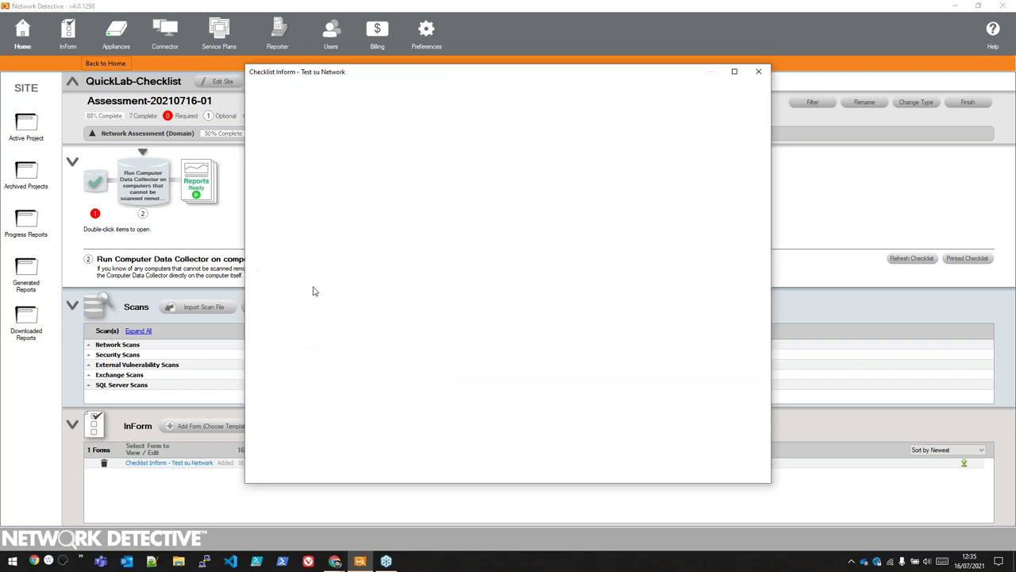
Answer Yes to question 1.1 and, for now, Yes to question 1.2
click(504, 195)
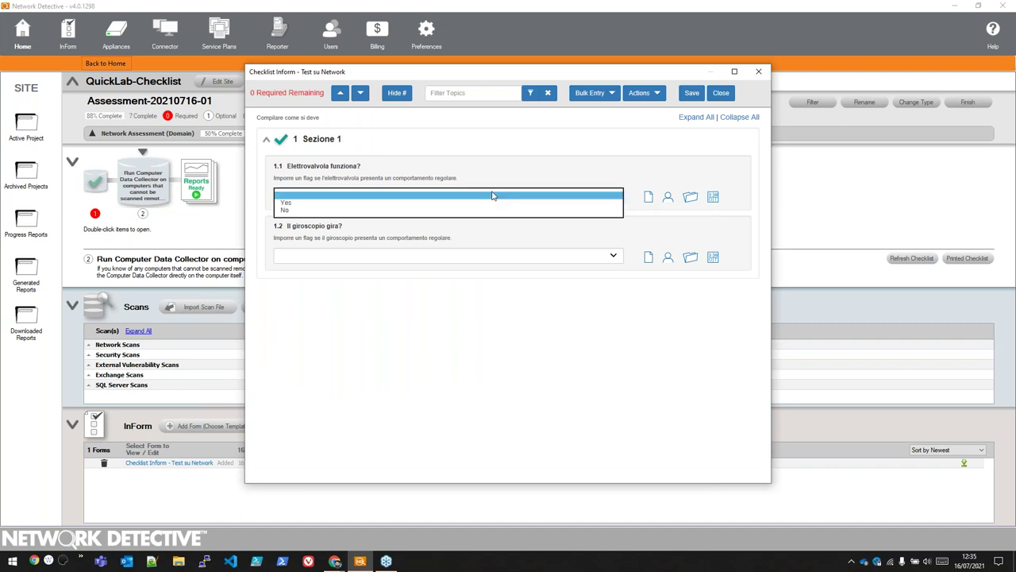
drag(274, 179, 457, 180)
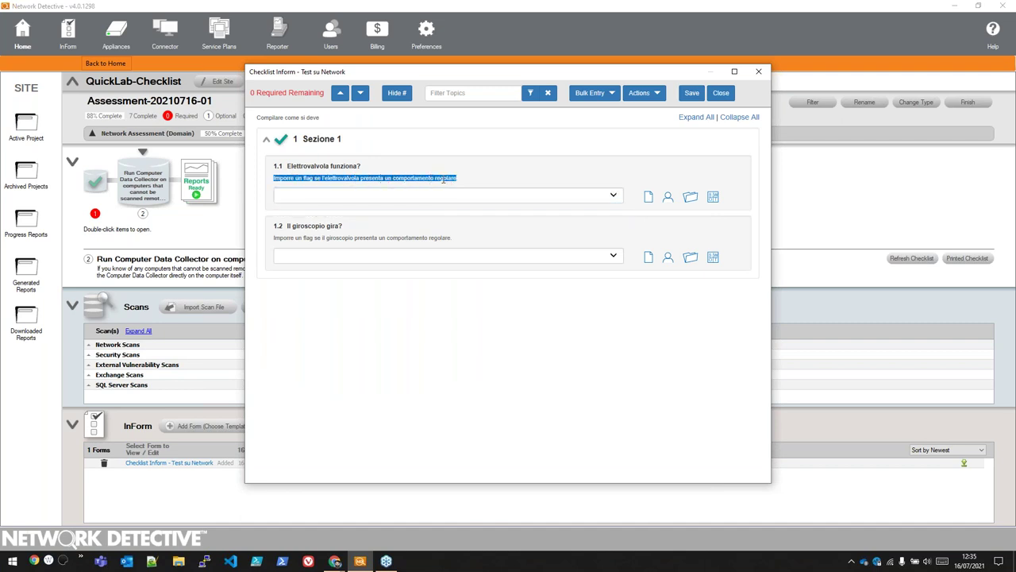
click(433, 196)
click(382, 204)
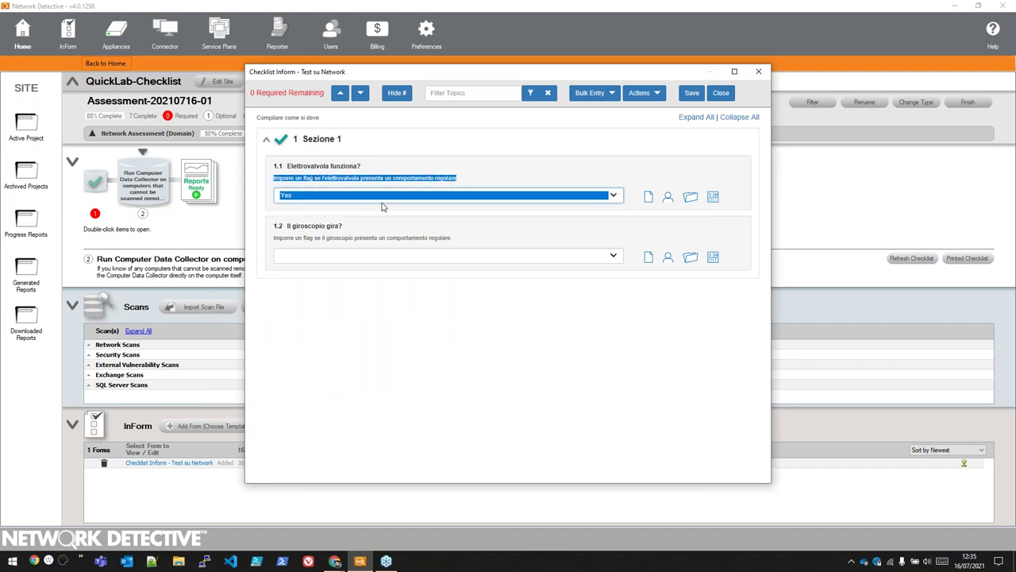
click(330, 256)
click(310, 263)
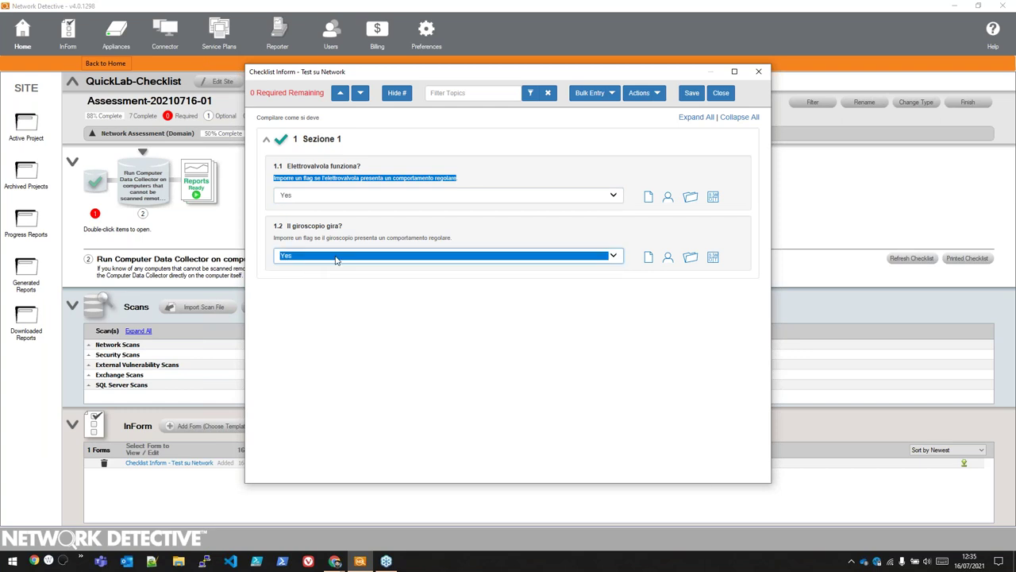
Add the note 'Tes' and a respondent's name to question 1.1
click(648, 197)
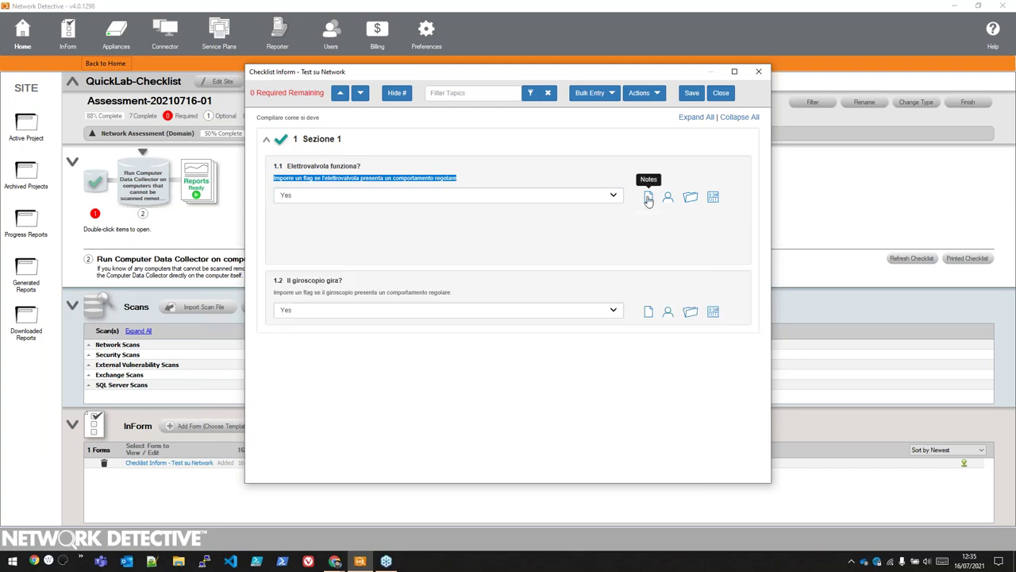
click(457, 233)
text(Test Test Test)
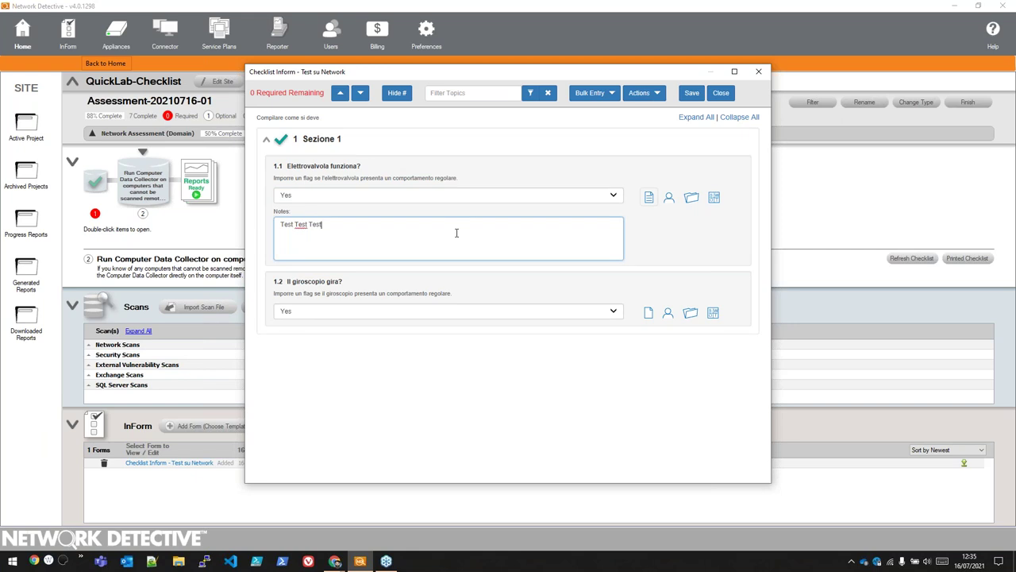
click(669, 197)
click(525, 225)
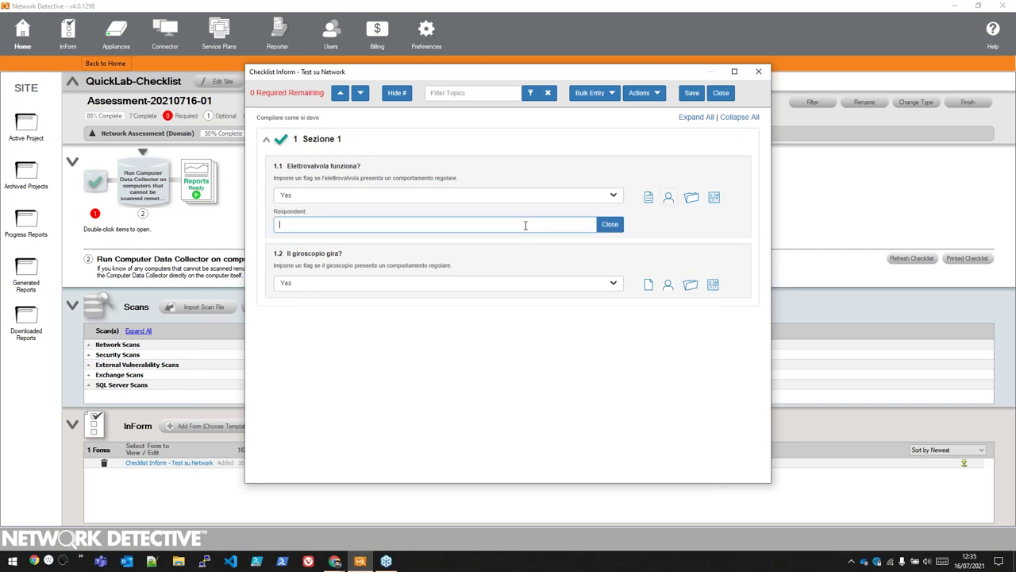
text(Marco Rossi)
click(419, 334)
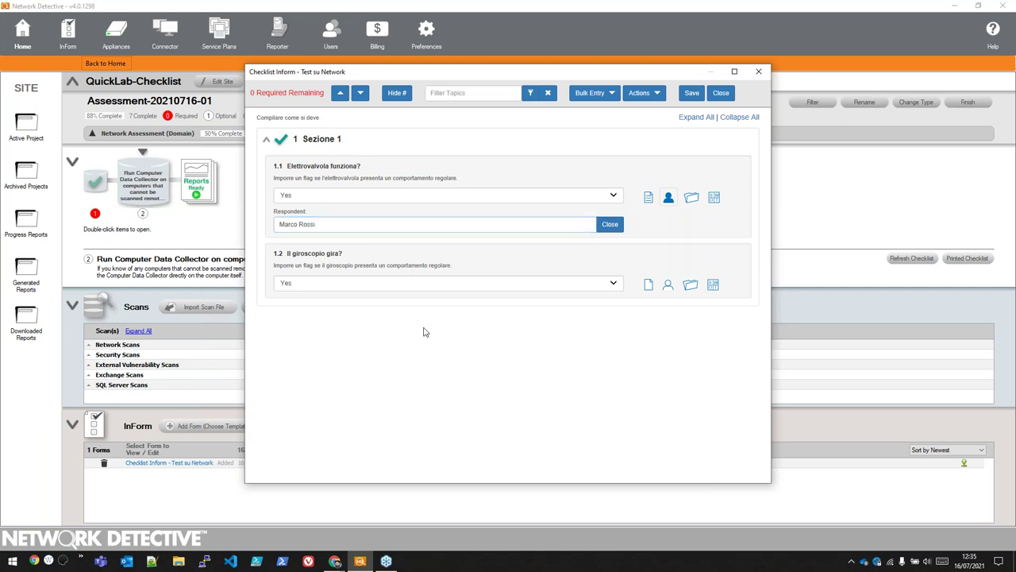
Add the note 'N' to question 1.2 and change its answer to No
click(648, 287)
click(516, 324)
text(Non sa)
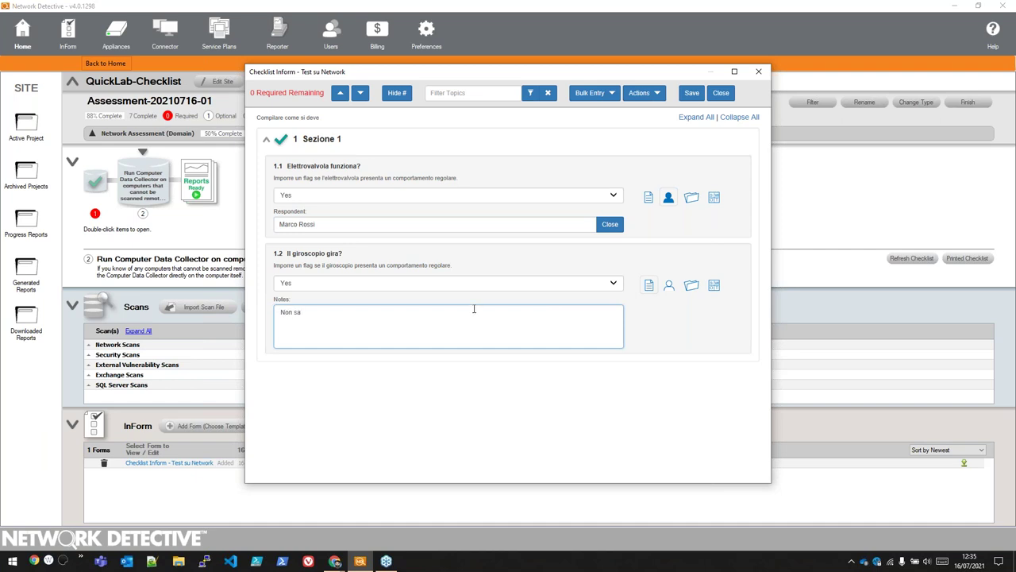
click(461, 289)
click(451, 289)
click(446, 289)
click(445, 291)
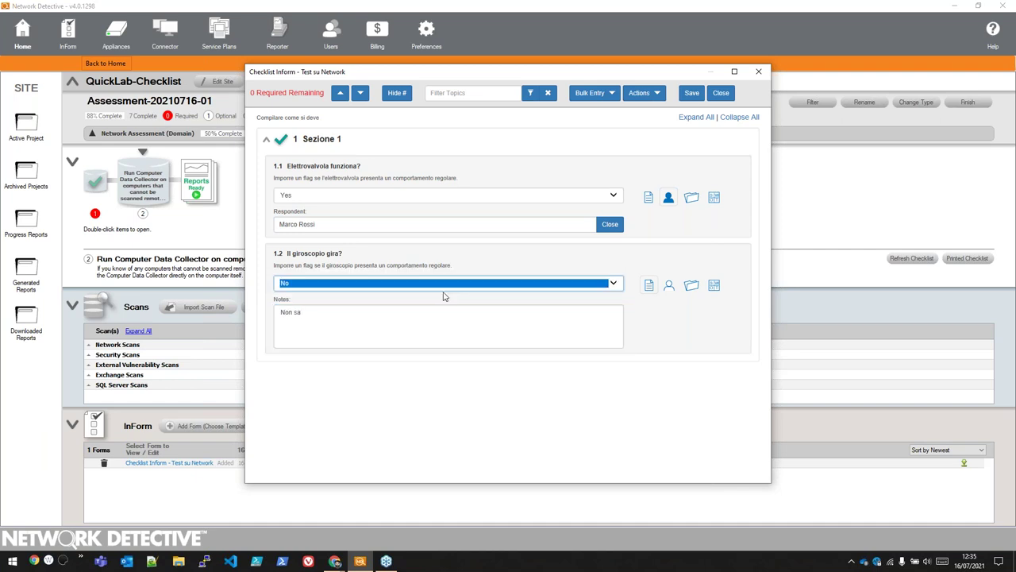
Enter a respondent's name for question 1.2, then show question 1.1's attachments
click(670, 286)
click(537, 314)
text(Giulio Bruni)
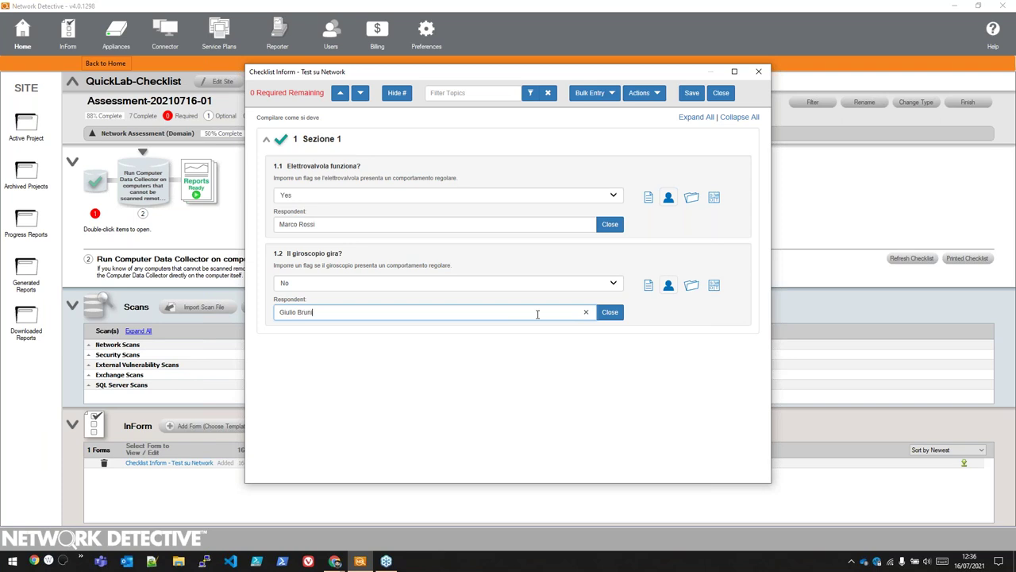
click(693, 200)
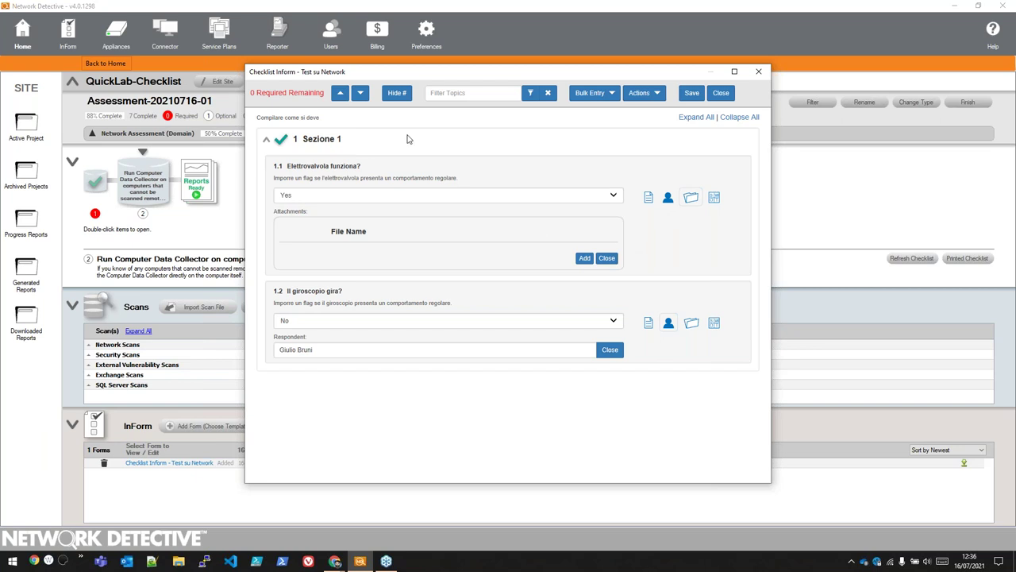
drag(248, 93, 312, 91)
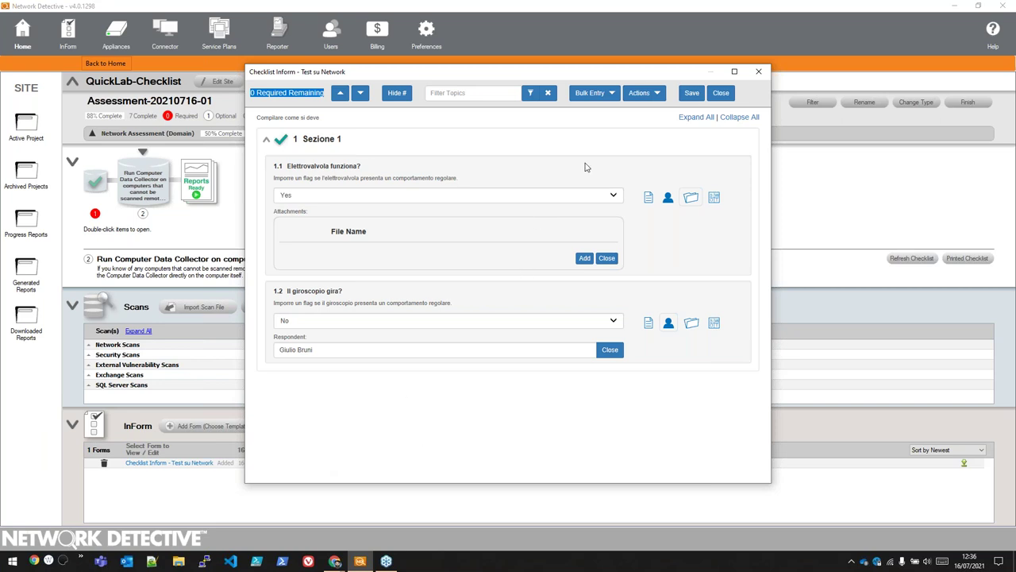
click(607, 98)
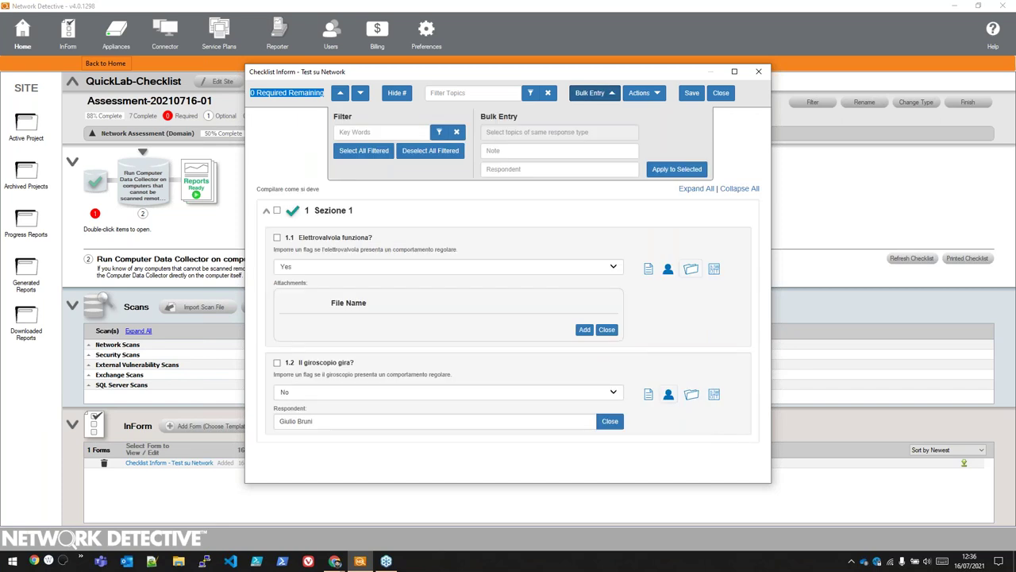
click(606, 95)
click(648, 94)
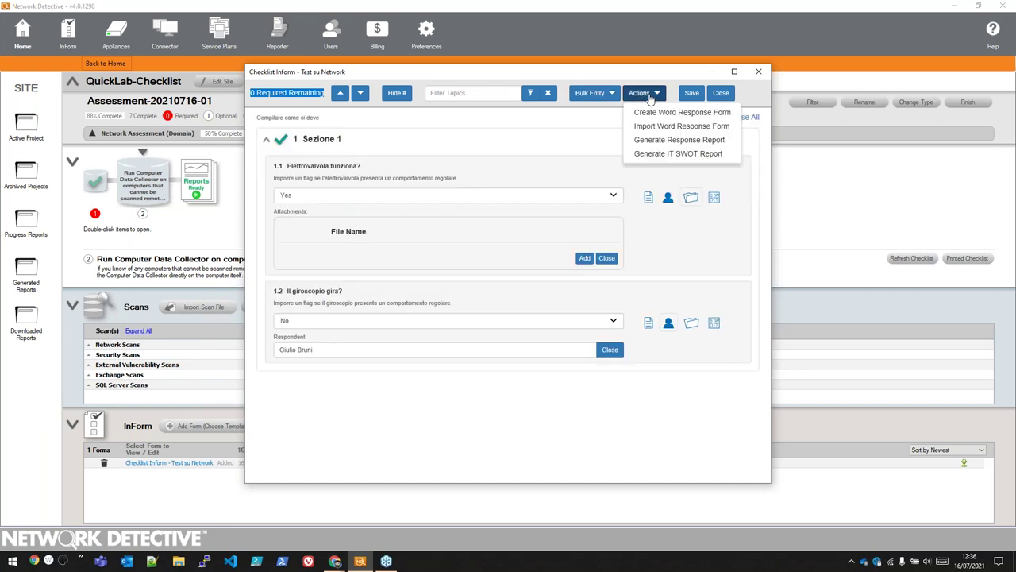
mouse_move(640, 114)
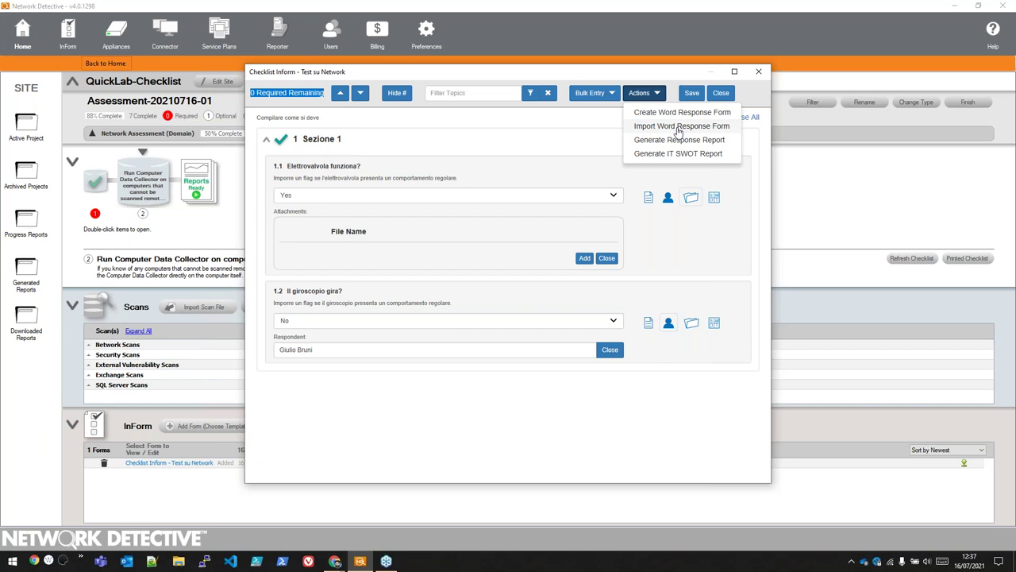
click(366, 421)
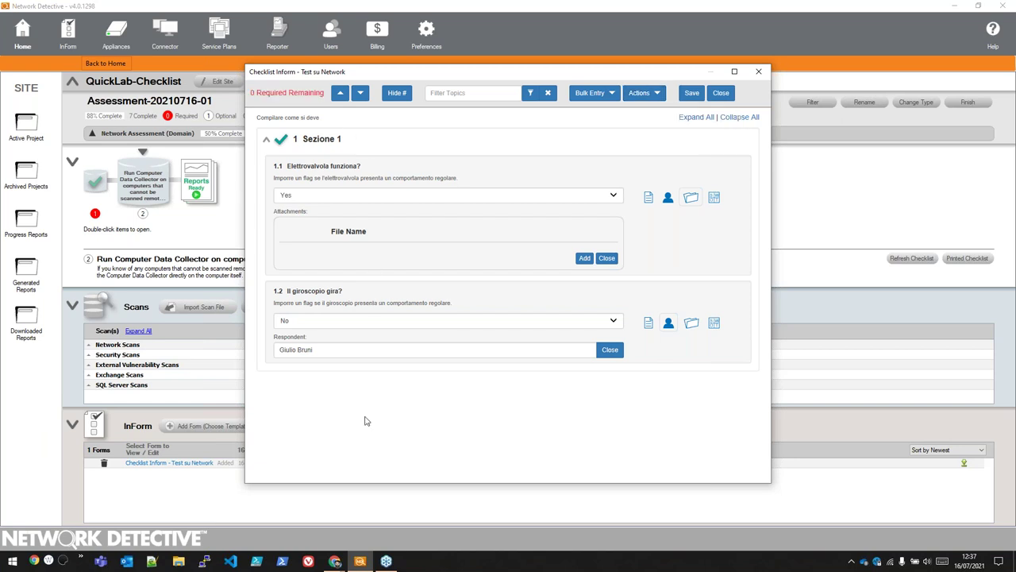
Save and close the checklist form, then choose the Checklist Inform - Test su Network report
click(689, 94)
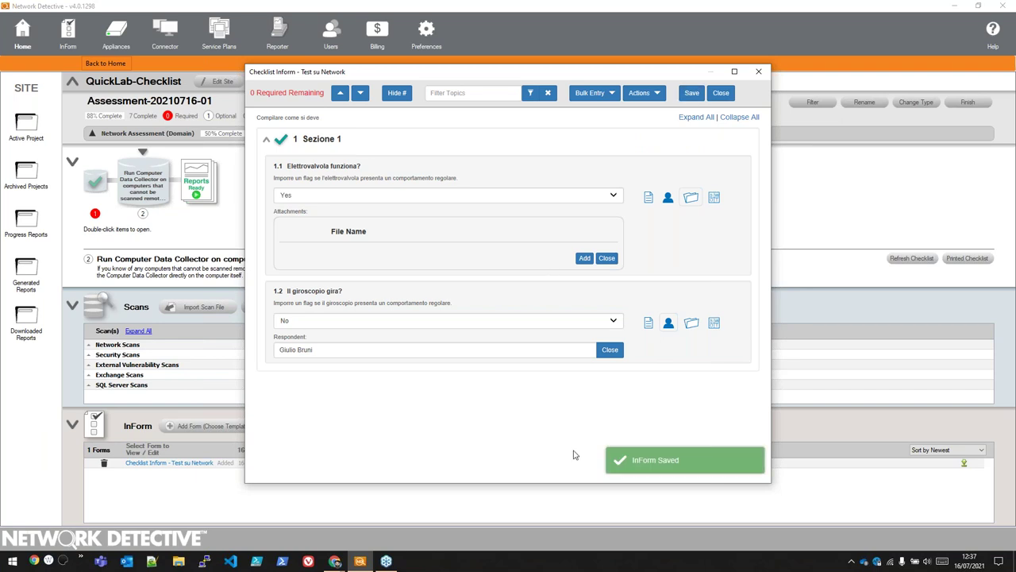
click(760, 73)
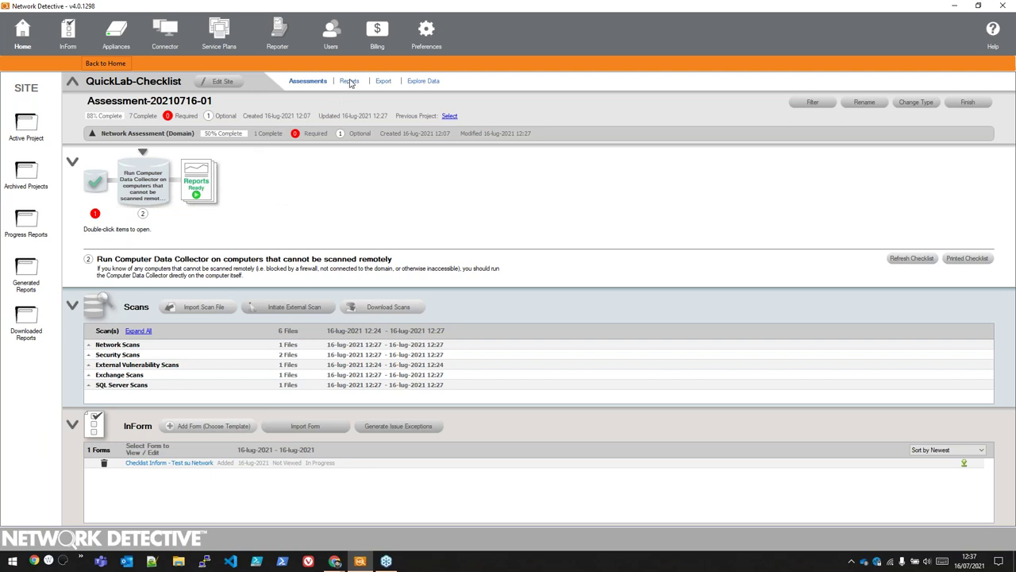
click(361, 561)
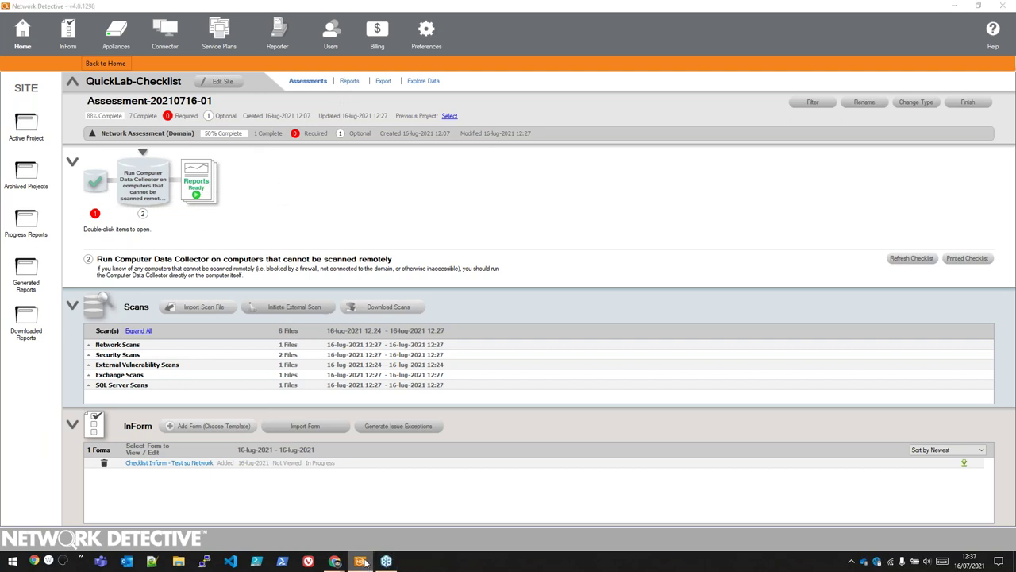
double_click(193, 185)
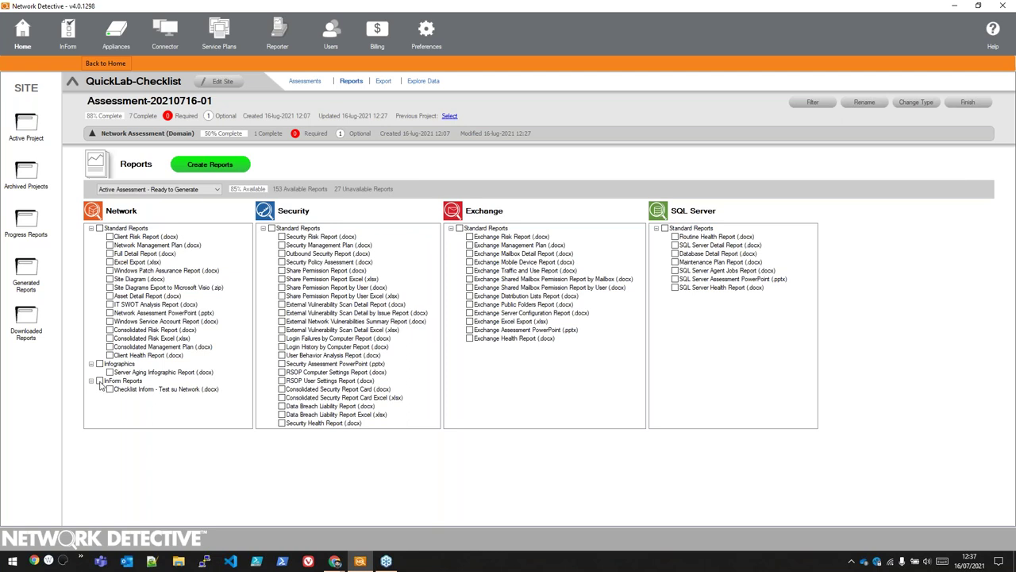
click(99, 382)
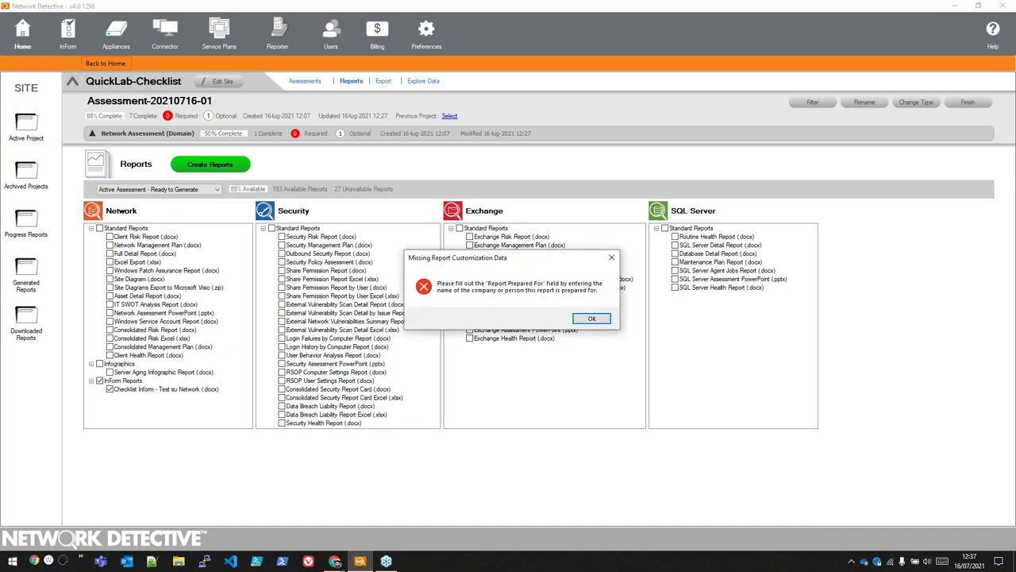
Dismiss the missing-data warning and accept report defaults: Cliente XYZ, Italian, A4, euro
click(592, 319)
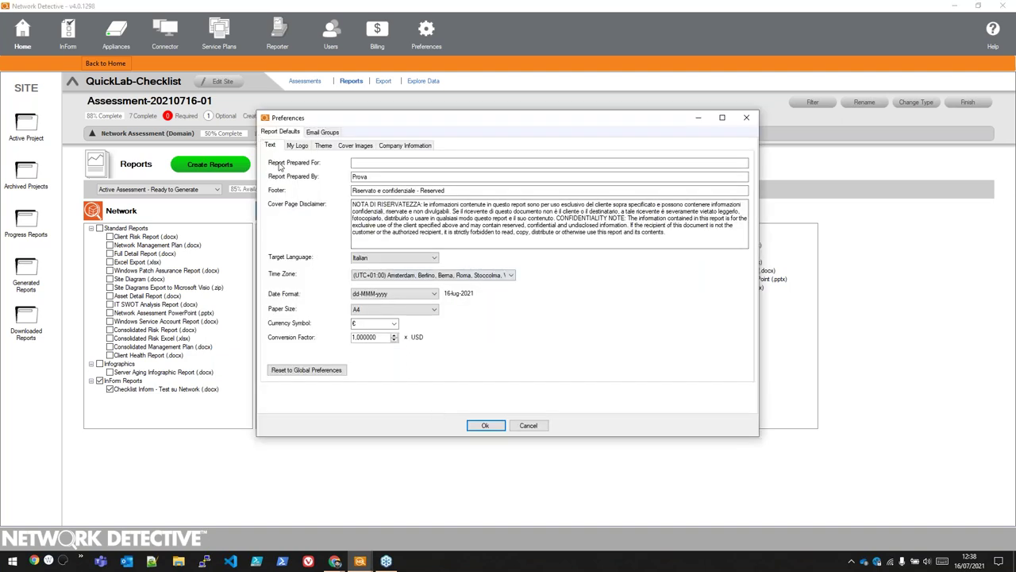
click(425, 162)
click(485, 426)
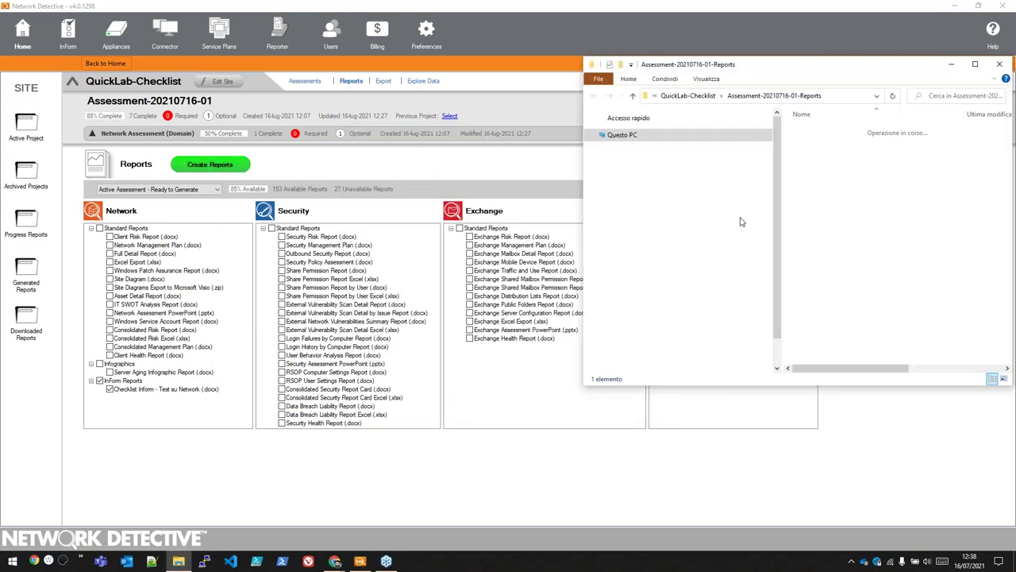
Open the Network folder and launch Checklist Inform - Test su Network.docx in Word
click(823, 131)
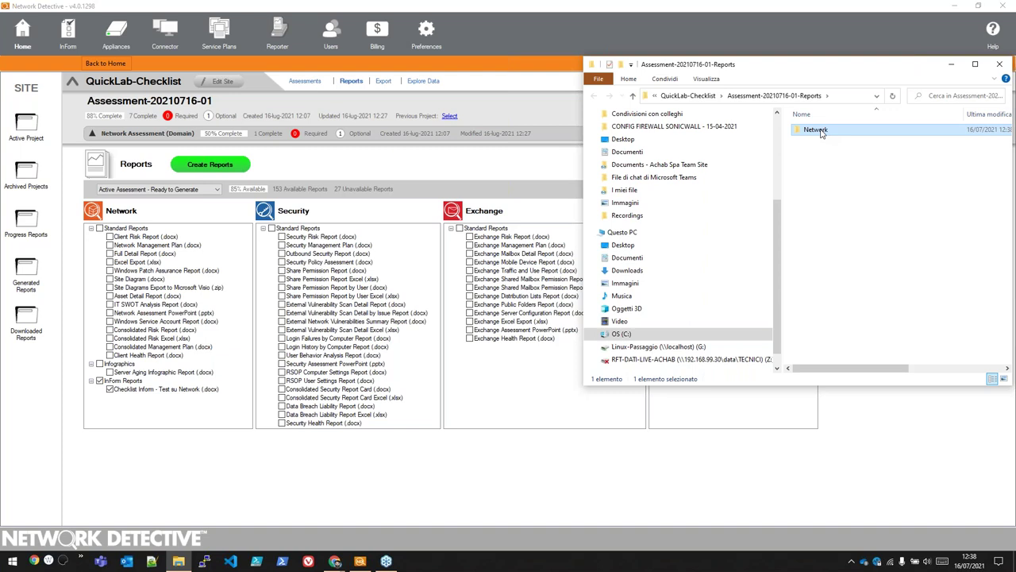
double_click(818, 130)
drag(814, 64, 576, 63)
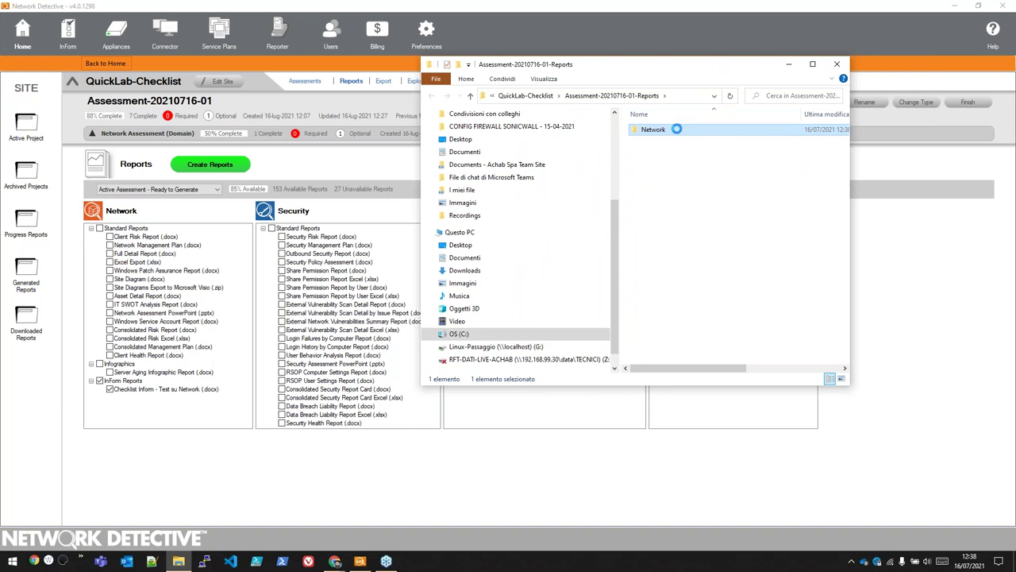
click(676, 134)
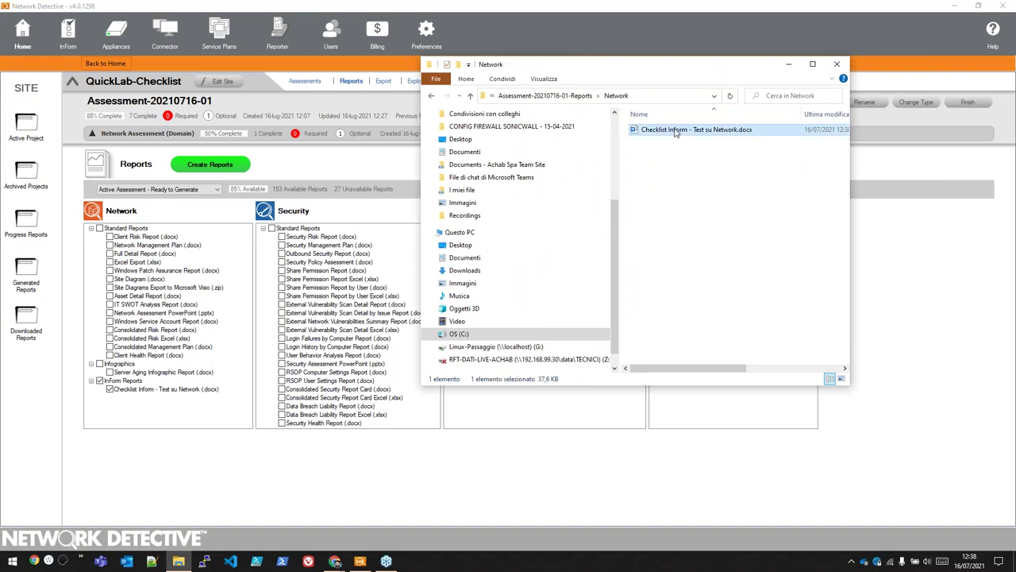
double_click(676, 130)
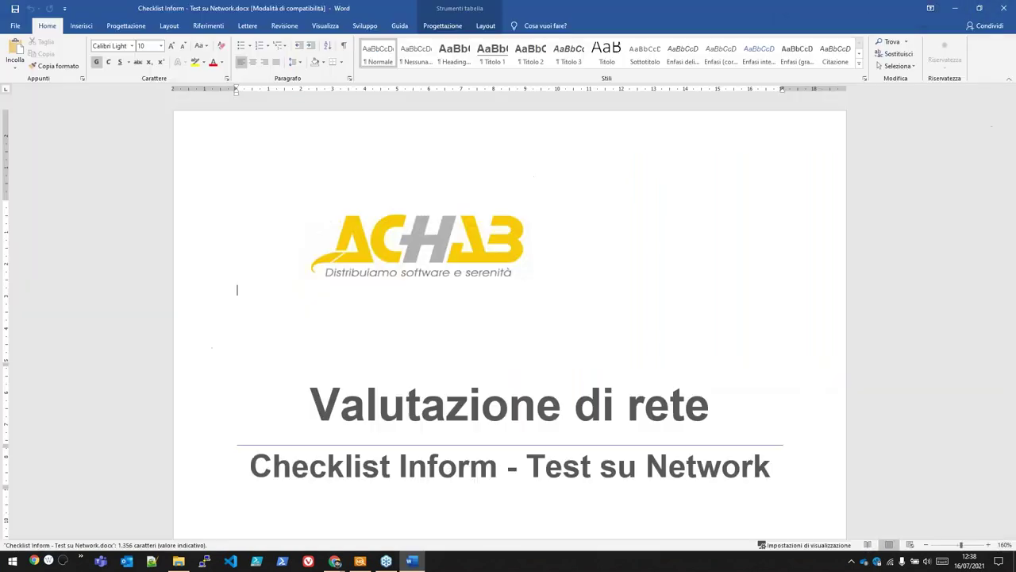
Read the Checklist Inform report from cover to last page, then minimize Word
scroll(604, 291, down, 2)
scroll(603, 289, down, 1)
scroll(603, 289, down, 10)
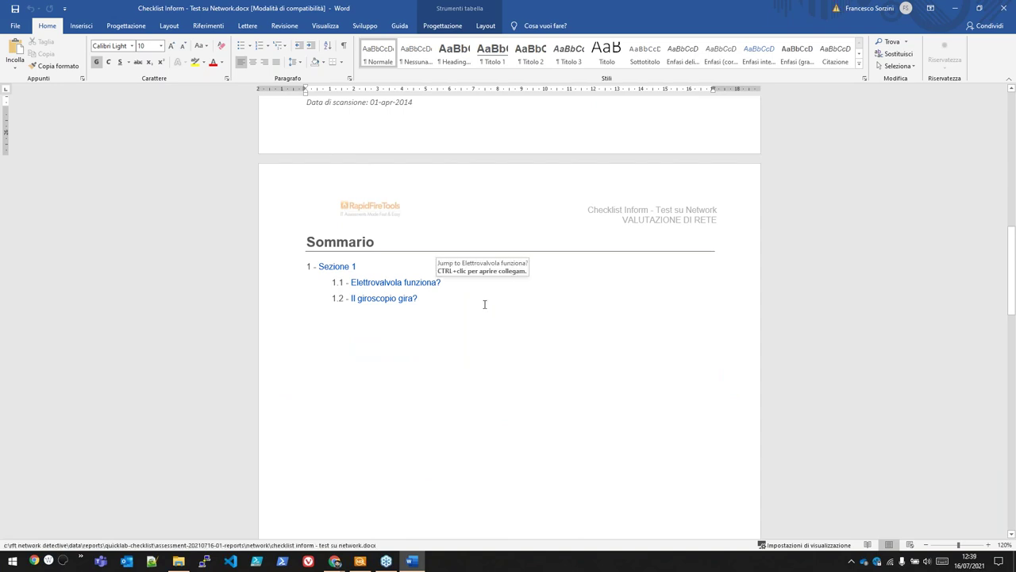
scroll(531, 316, down, 10)
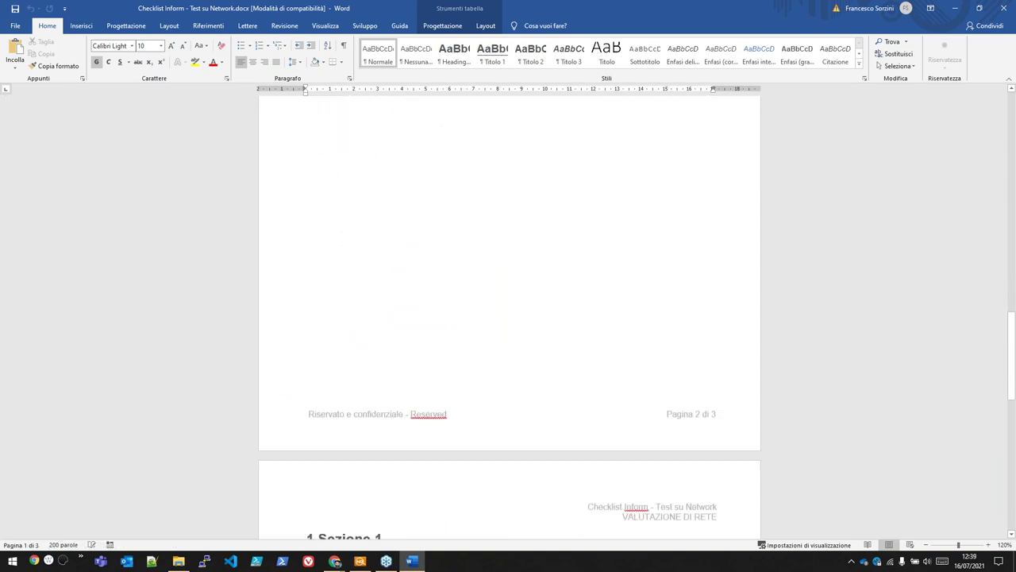
scroll(463, 333, down, 4)
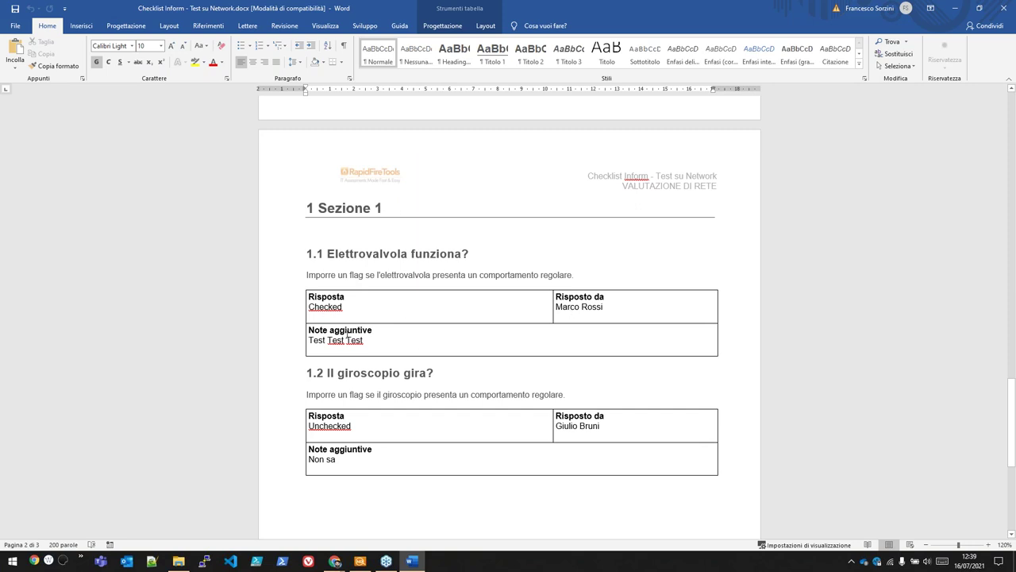
drag(314, 340, 365, 340)
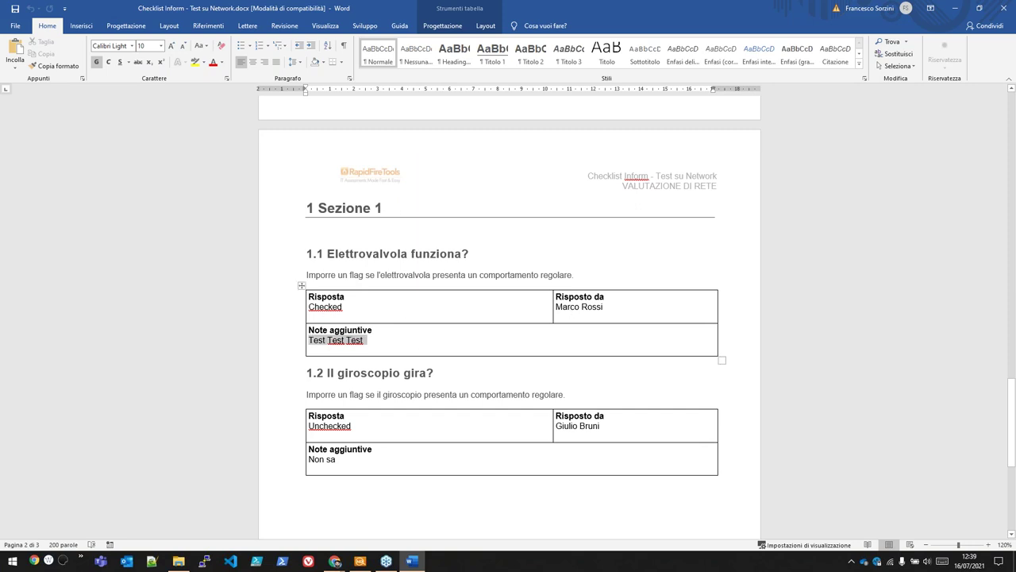
scroll(366, 340, down, 2)
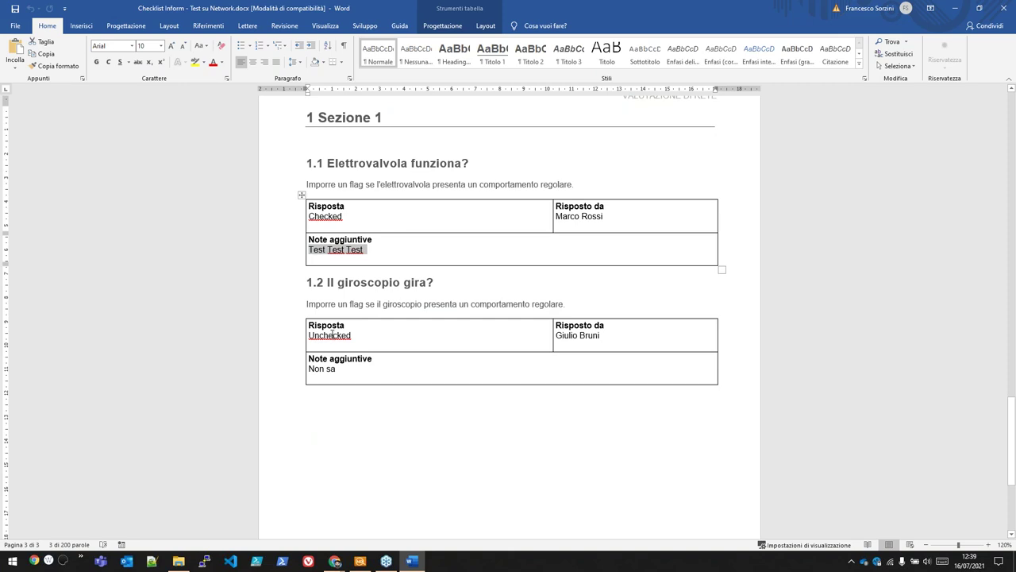
drag(309, 335, 376, 336)
scroll(372, 364, down, 2)
scroll(372, 364, down, 1)
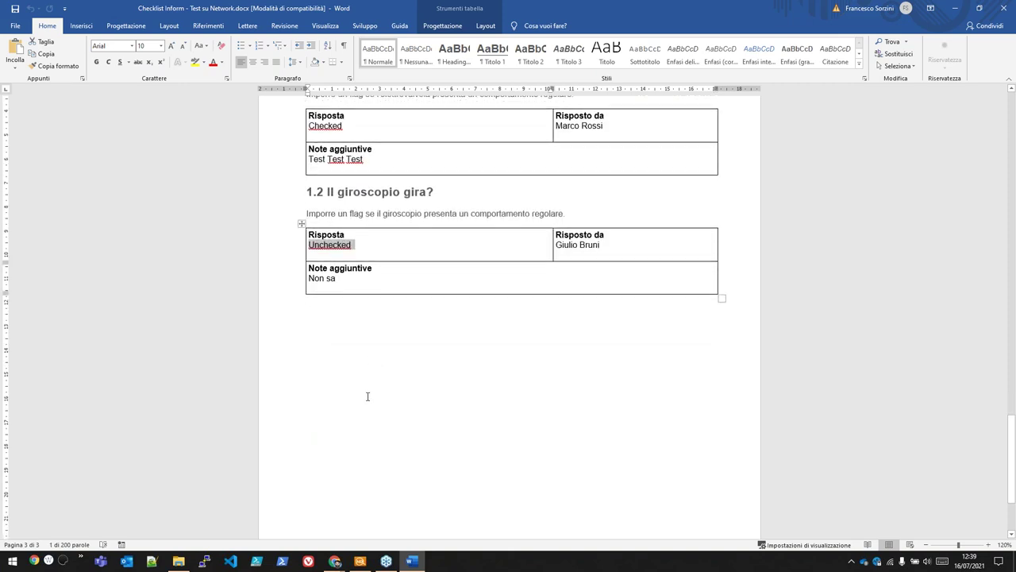
click(379, 386)
scroll(379, 386, down, 3)
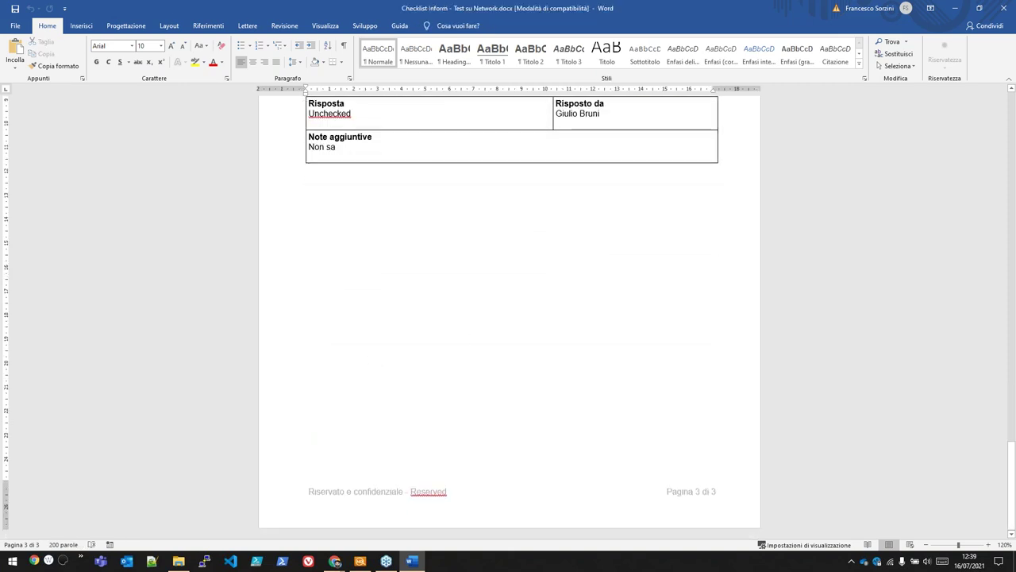
scroll(509, 318, up, 20)
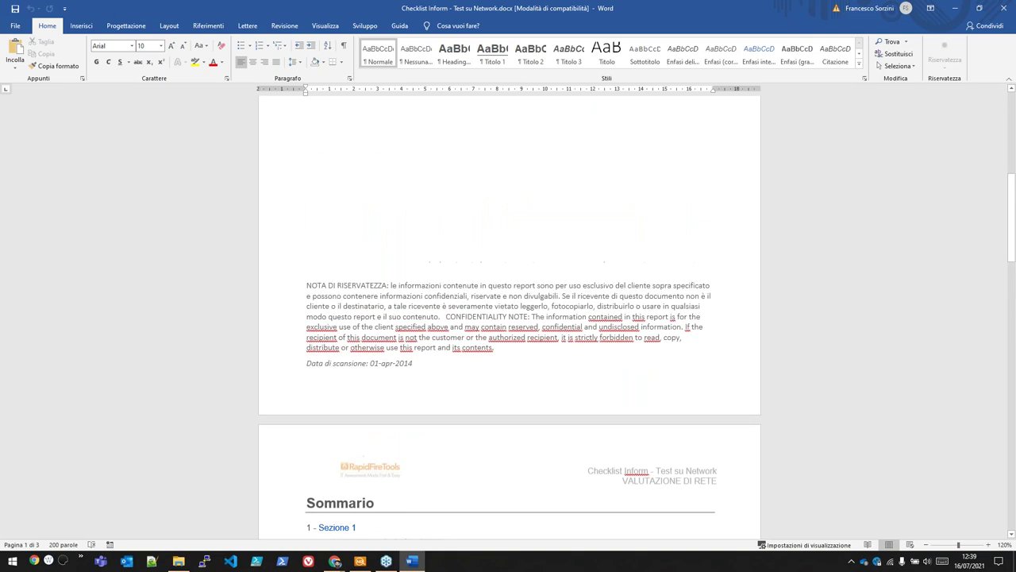
click(957, 10)
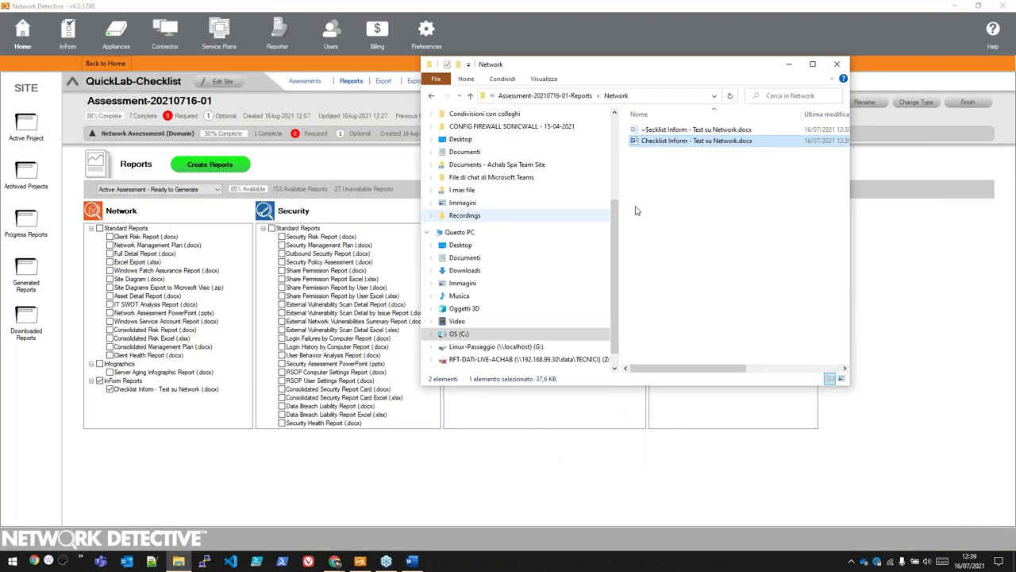
Close the Network Explorer window and return to the InForm templates section
click(842, 65)
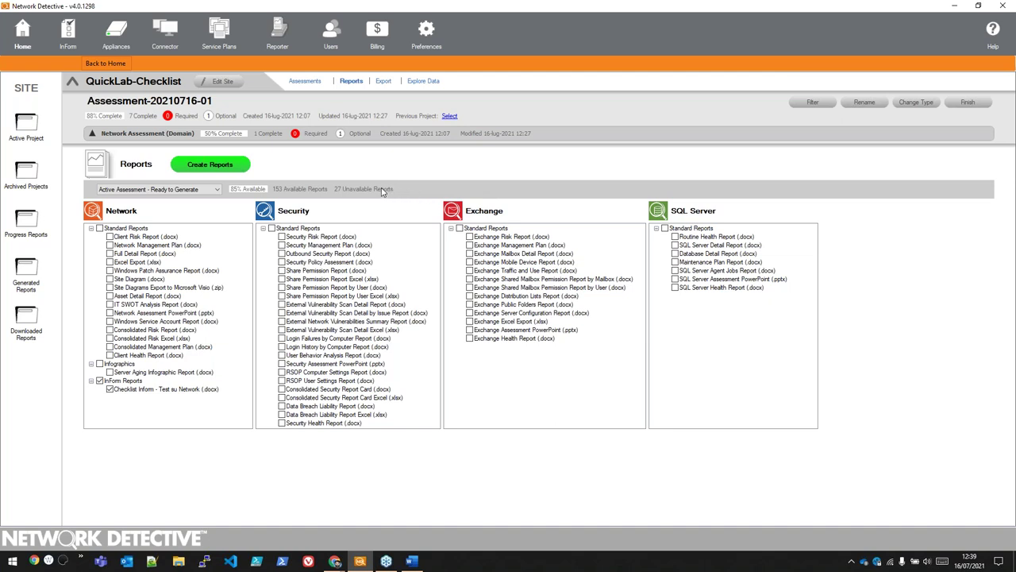
click(68, 35)
Open MSP Client Onboarding Process.idf4 and view its server, workstation and service-start questions
click(110, 100)
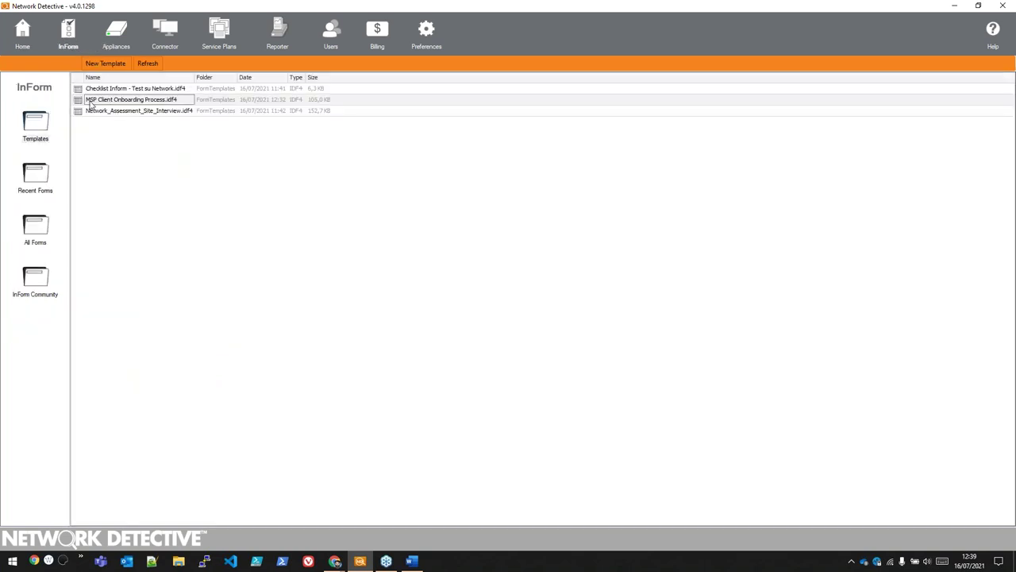
double_click(90, 103)
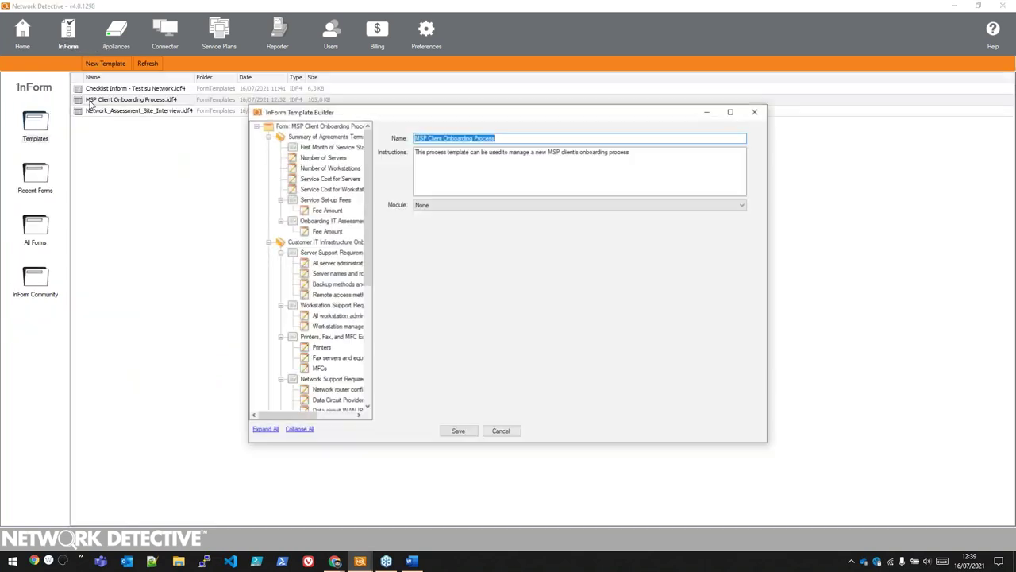
click(324, 157)
click(314, 168)
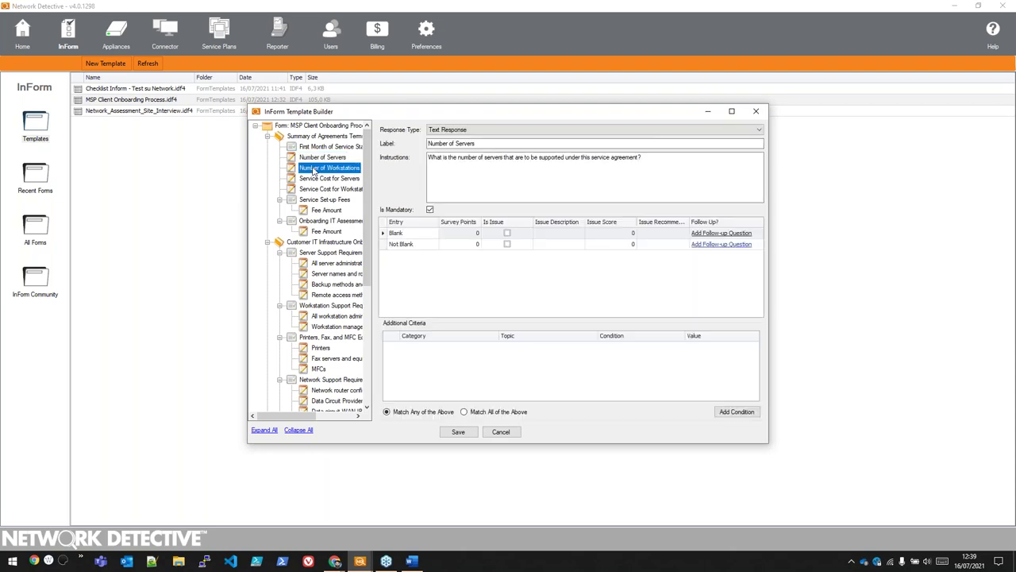
click(316, 179)
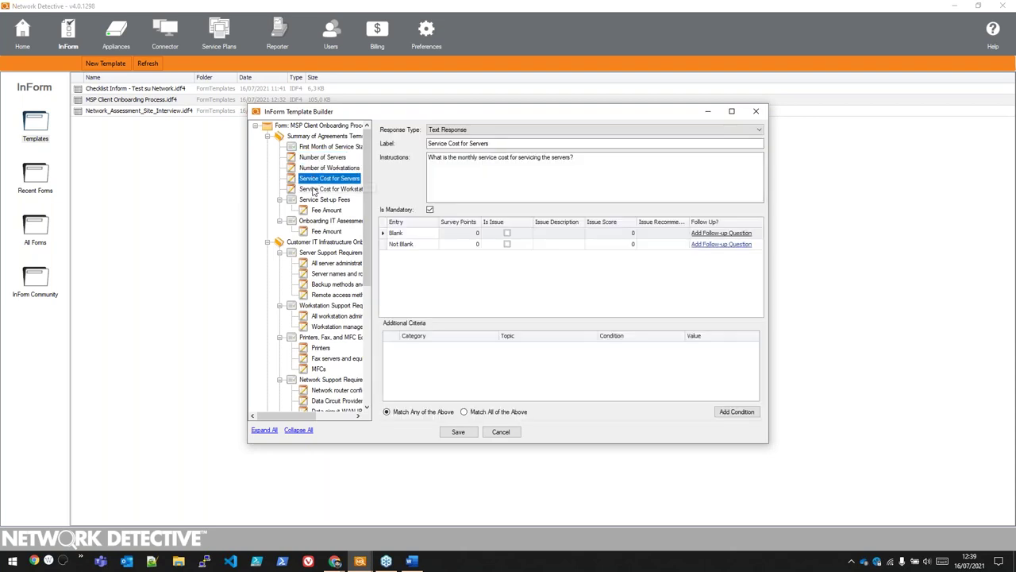
click(314, 190)
click(313, 148)
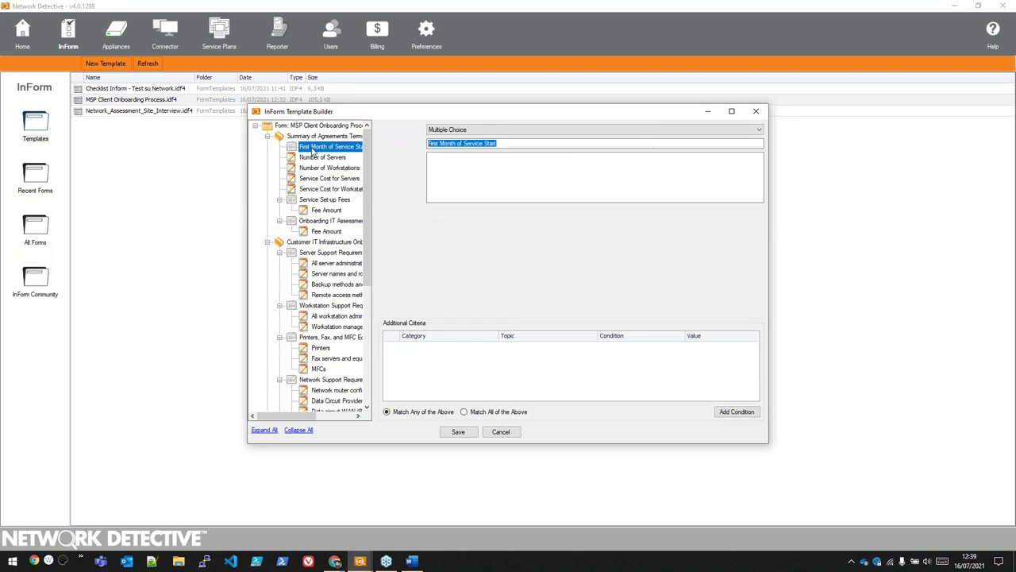
Review the servers, workstations, set-up fees and fee amount questions, then close without saving
click(315, 158)
click(315, 168)
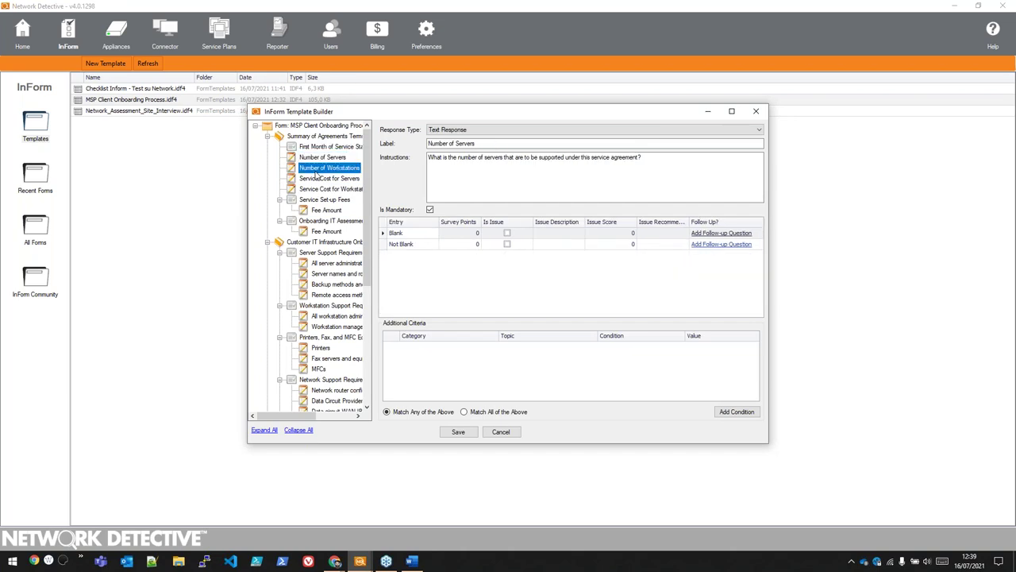
click(315, 179)
click(316, 189)
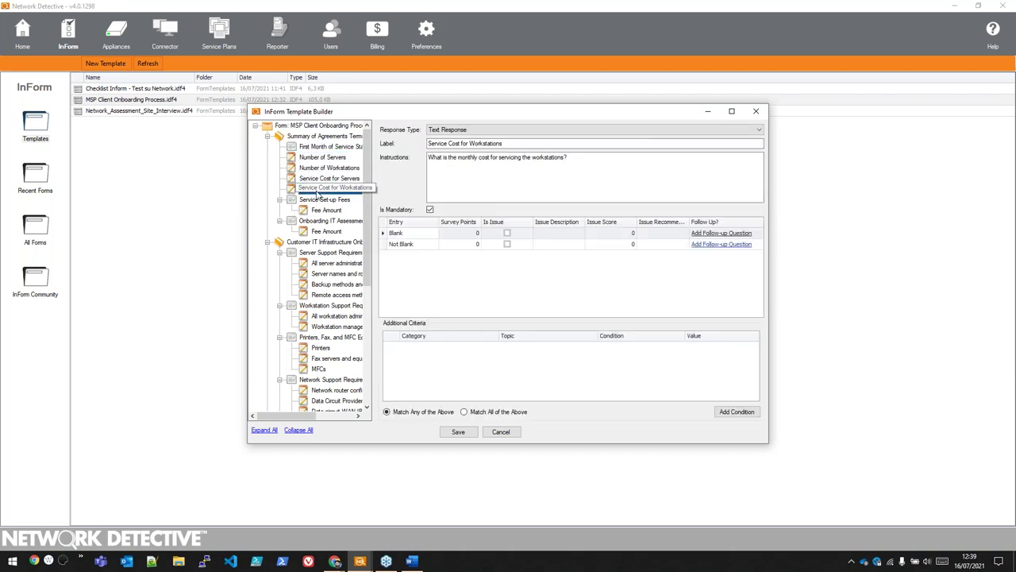
click(319, 199)
click(318, 211)
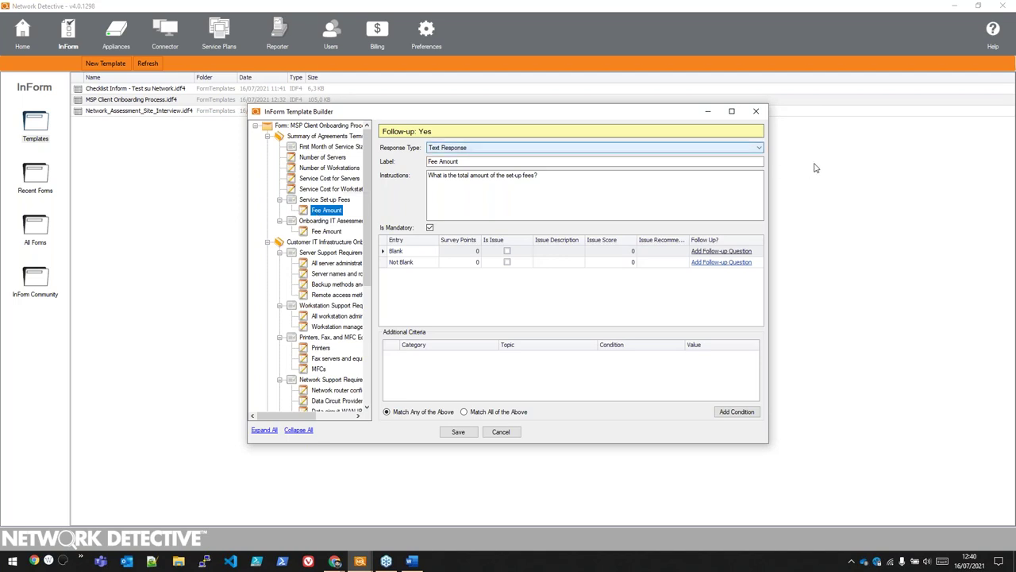
click(757, 112)
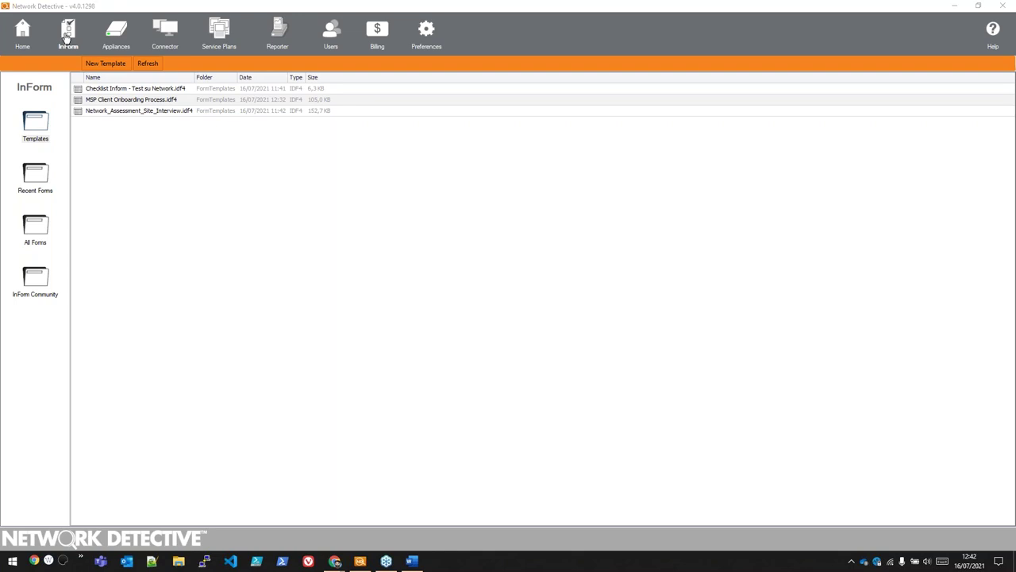
click(24, 48)
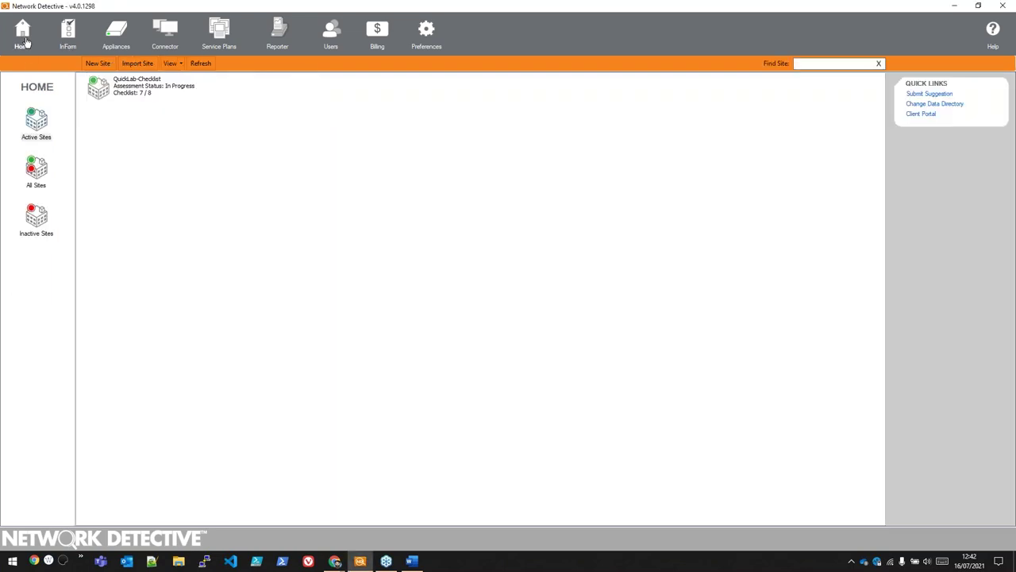
double_click(150, 94)
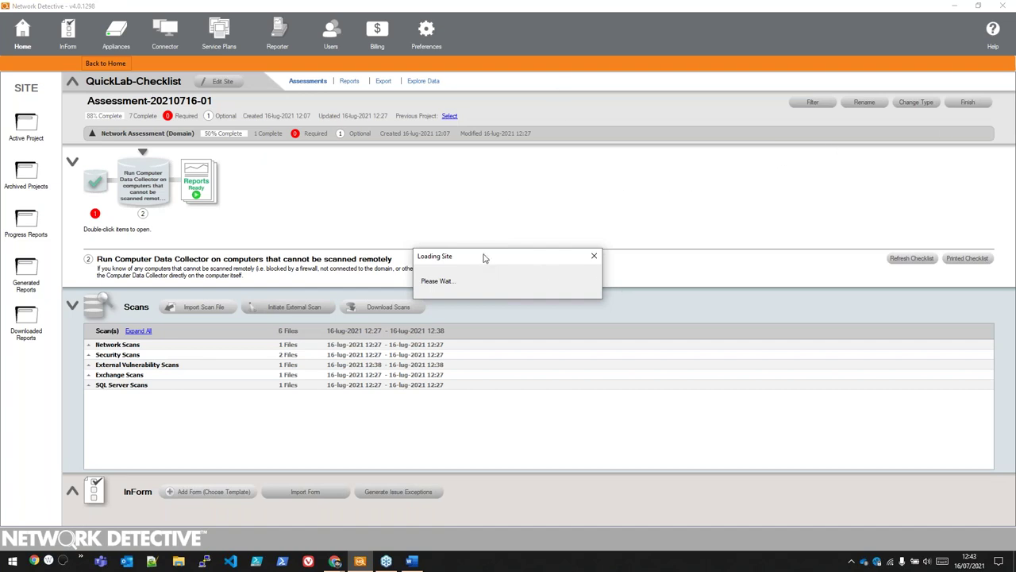
click(968, 104)
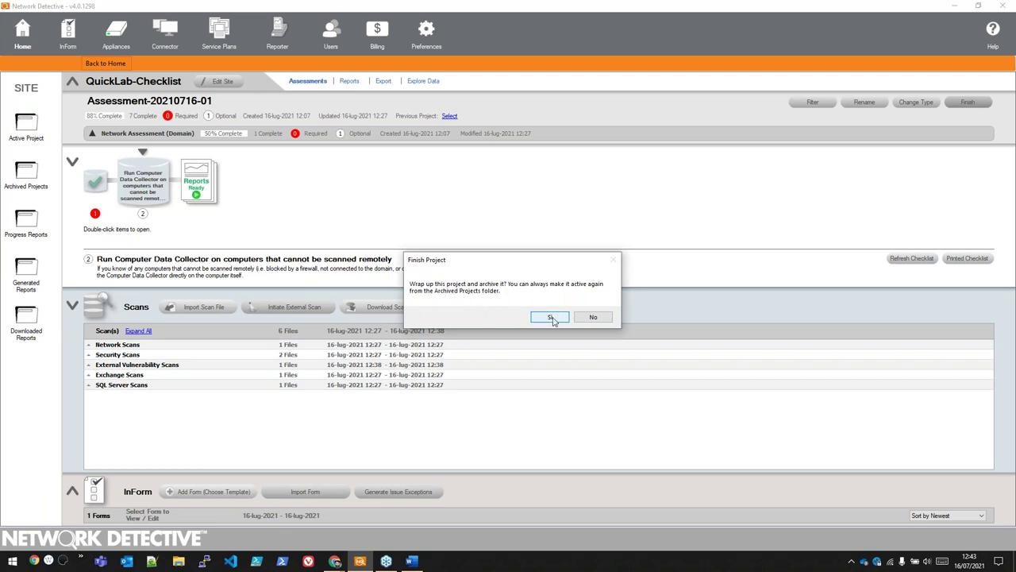
click(551, 318)
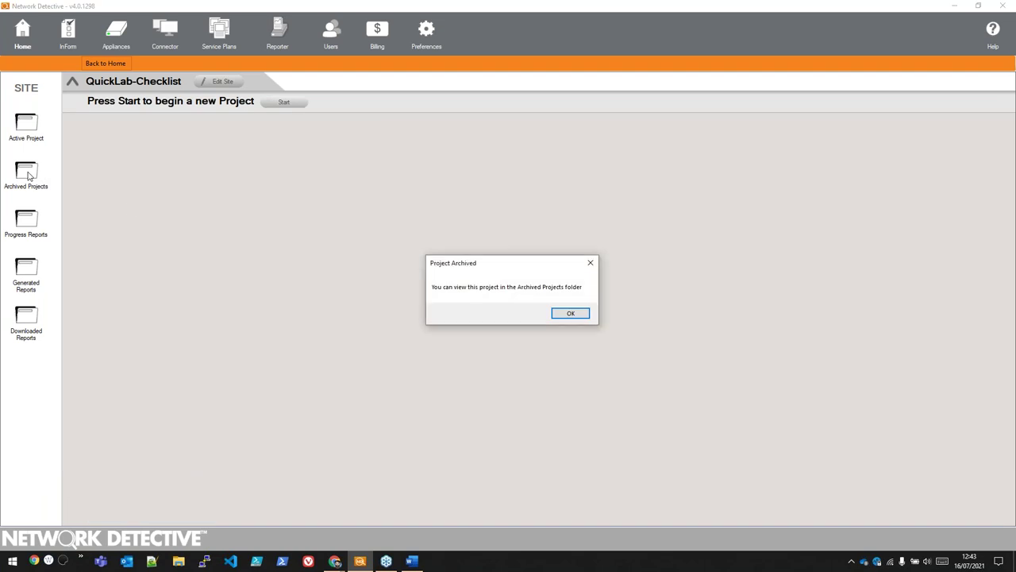
click(570, 313)
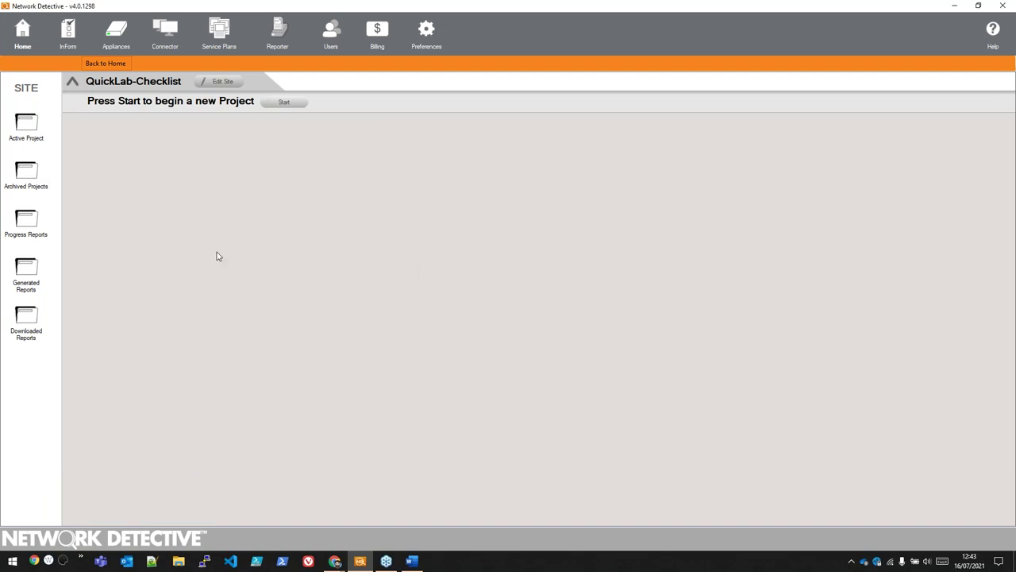
click(24, 170)
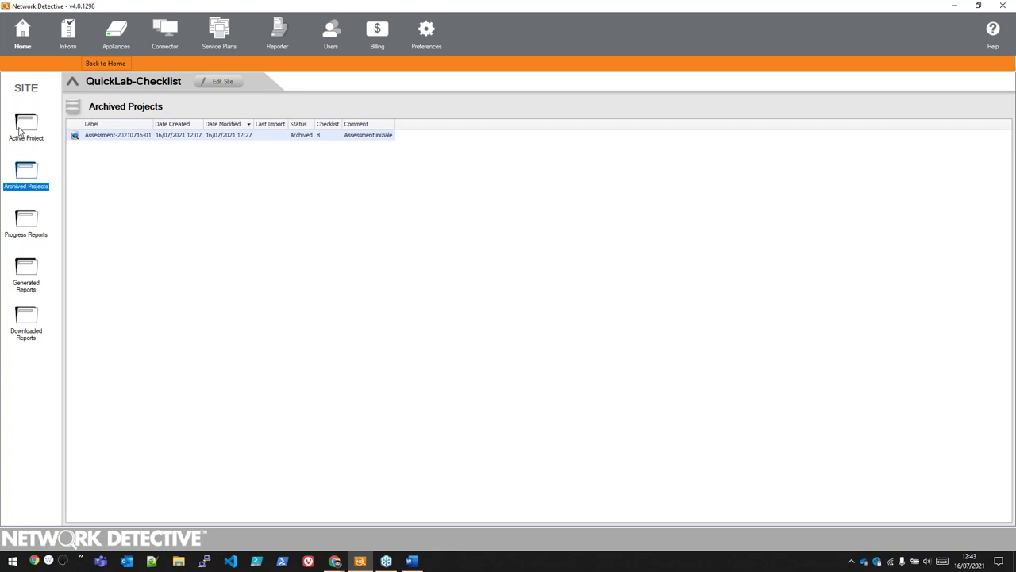
click(24, 123)
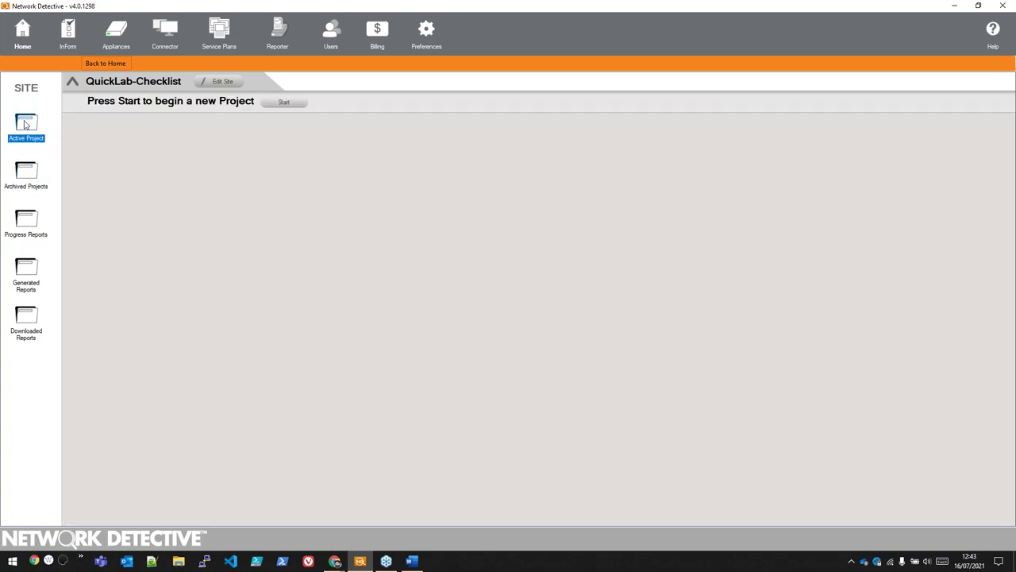
Start a new IT assessment with Network (Domain), Security (Domain), Exchange and SQL Server
click(295, 104)
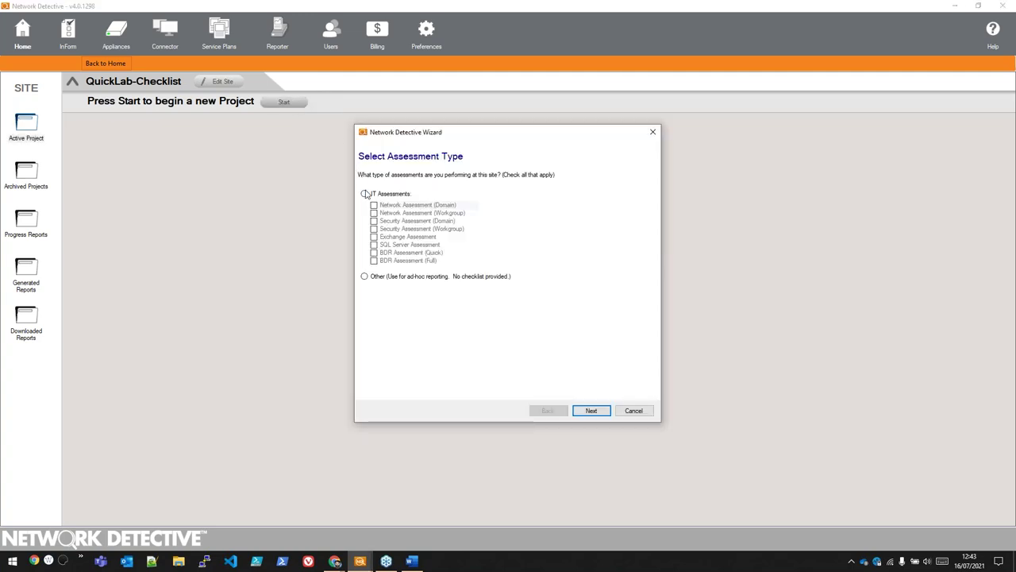
click(365, 194)
click(374, 205)
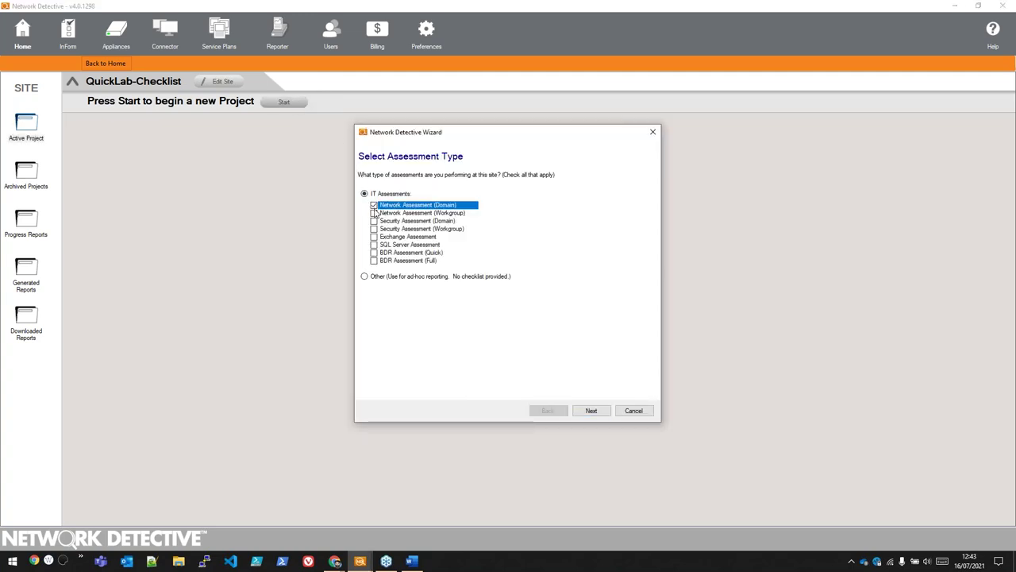
click(375, 221)
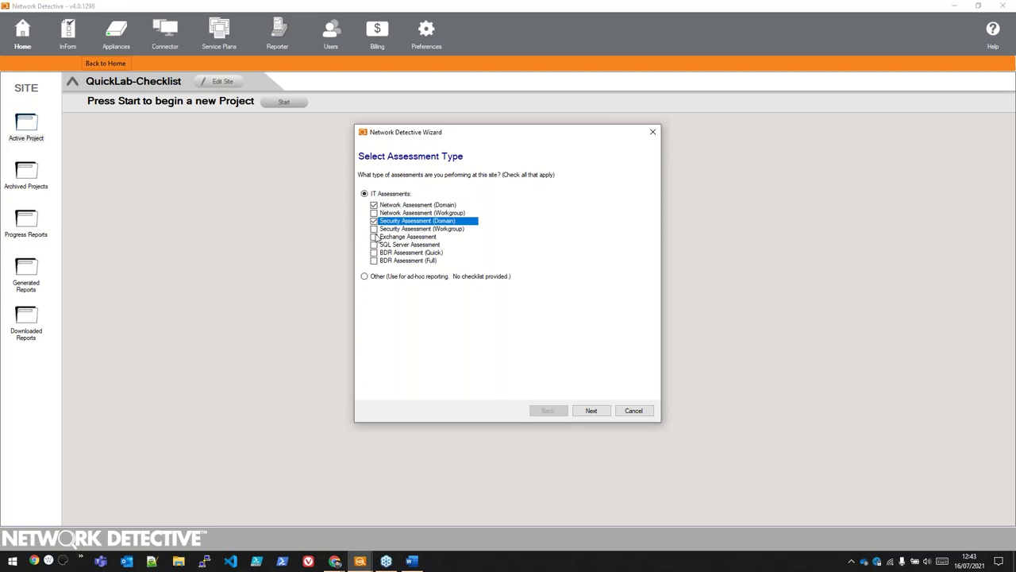
click(374, 236)
click(374, 246)
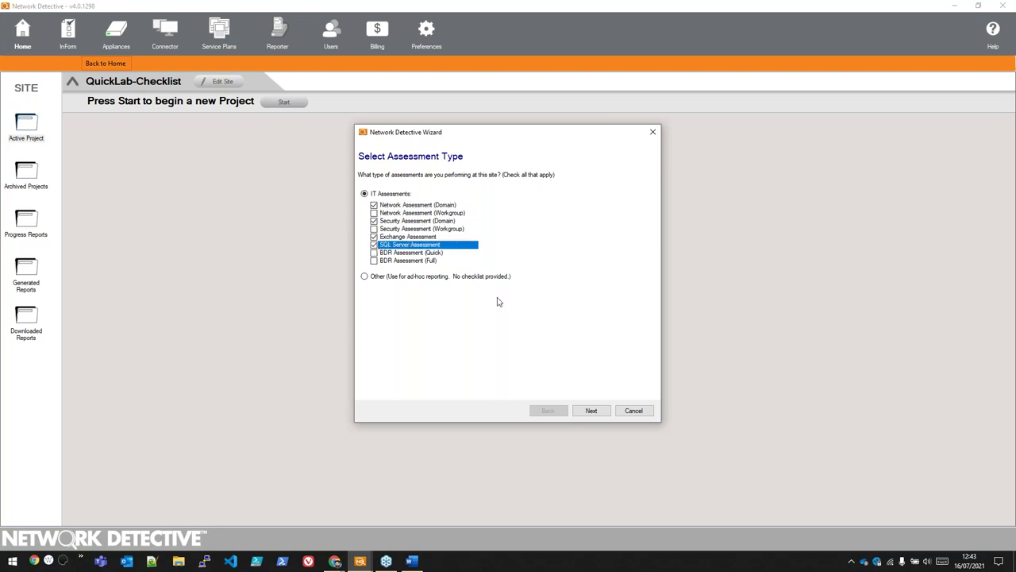
click(594, 410)
click(449, 200)
text(-02)
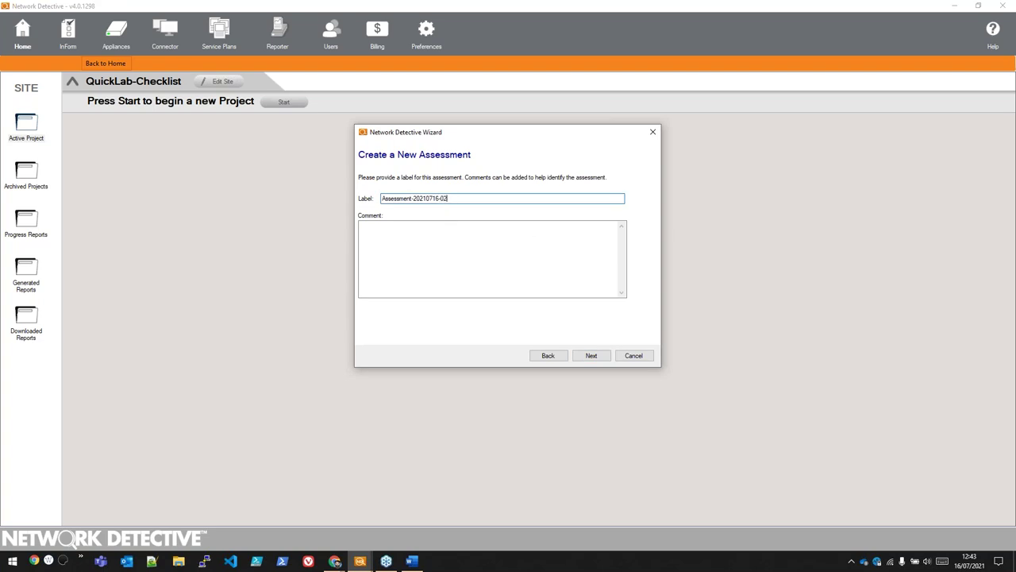
click(591, 355)
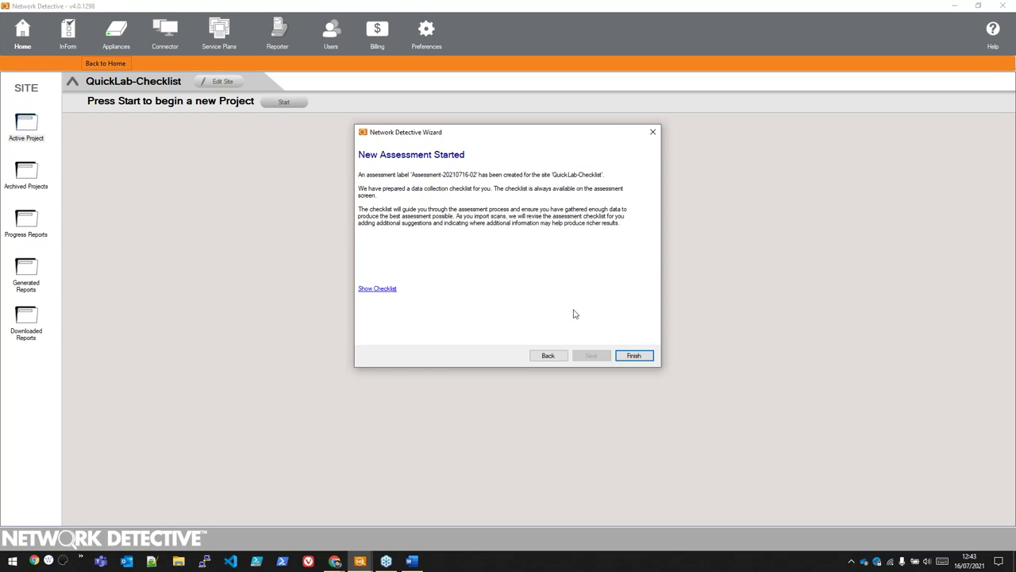
click(632, 359)
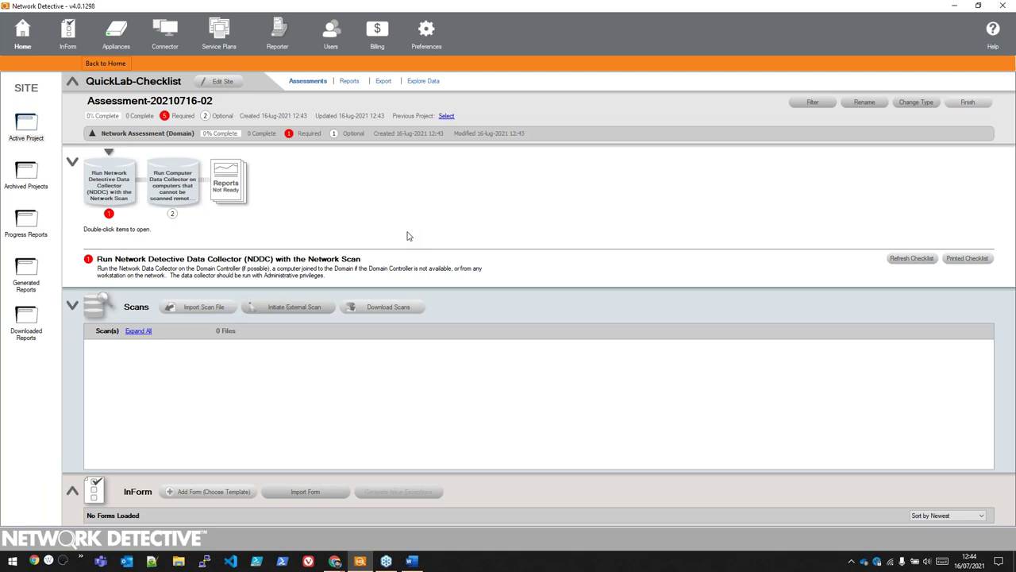
click(446, 116)
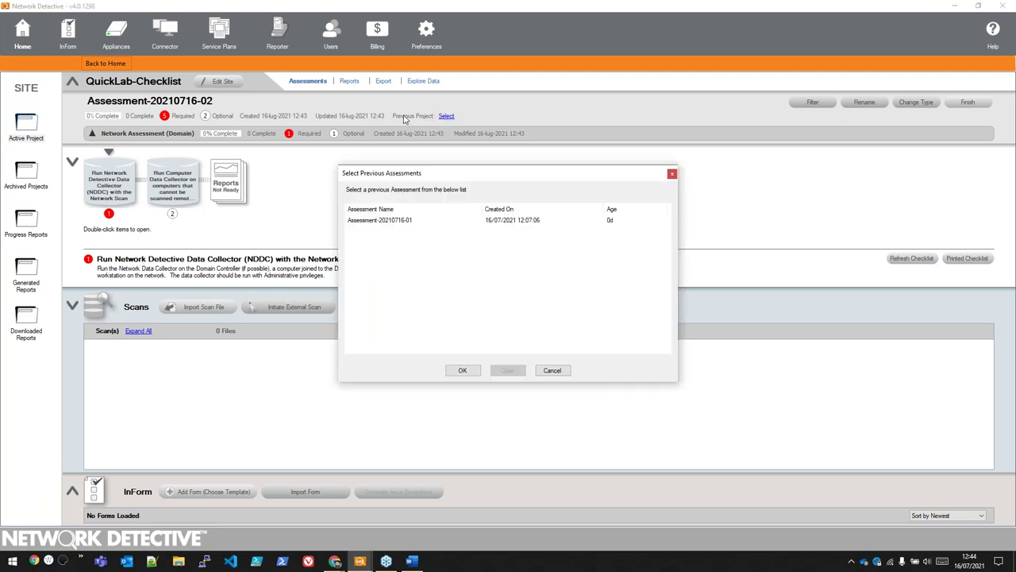
click(386, 220)
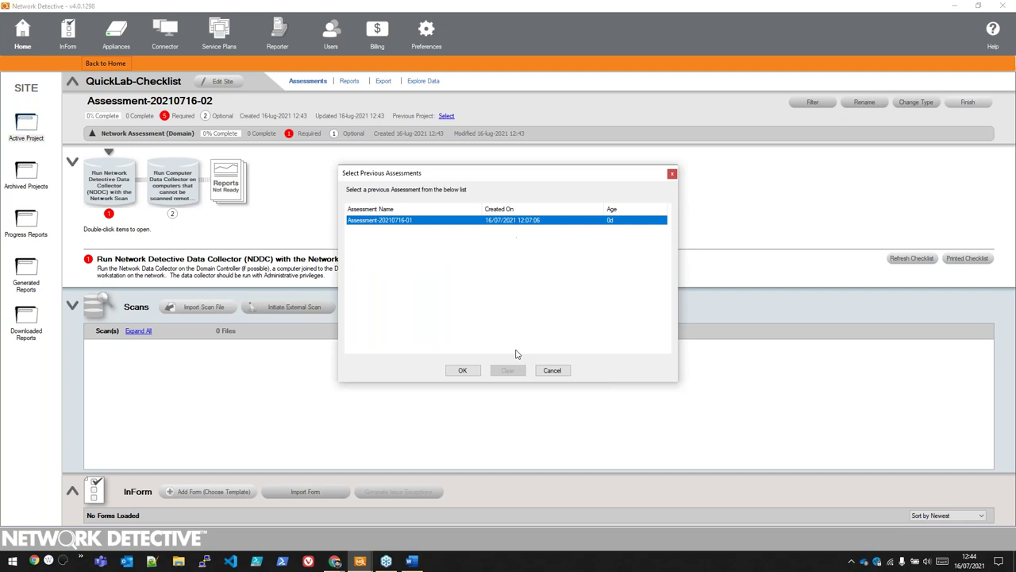
click(473, 372)
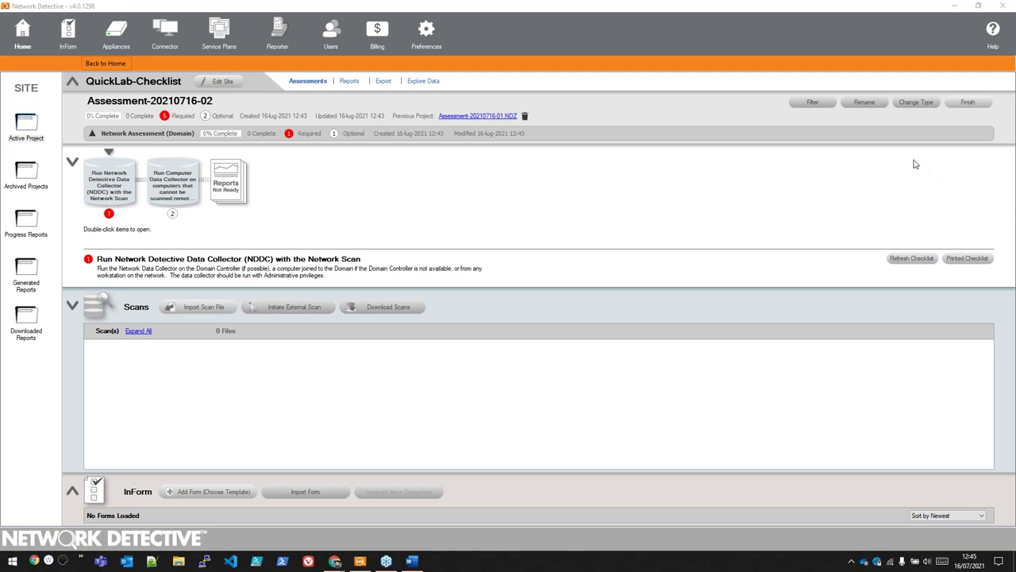
Switch the assessment type to Other (ad-hoc reporting) and confirm the warning
click(908, 110)
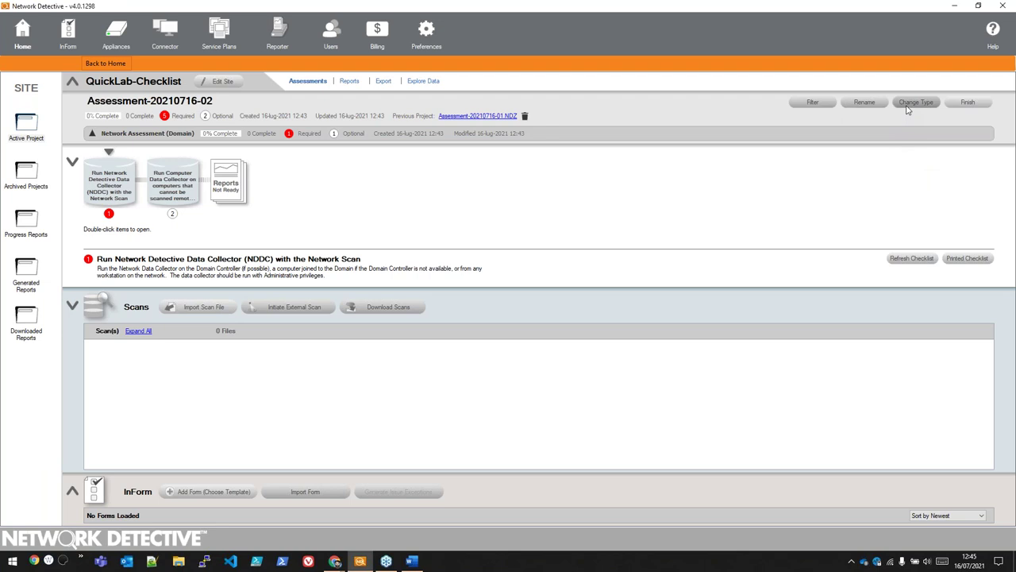
click(908, 105)
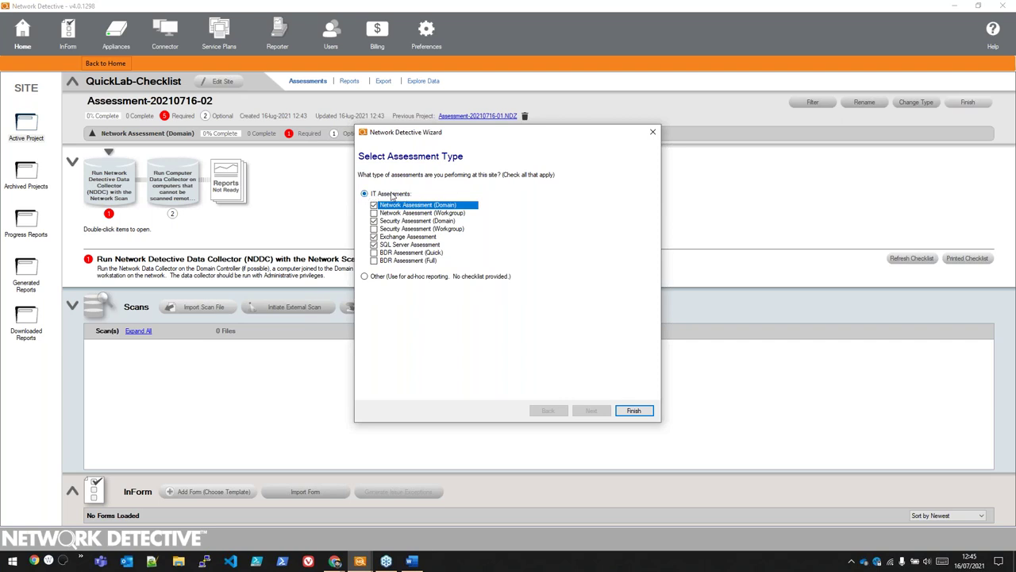
click(373, 277)
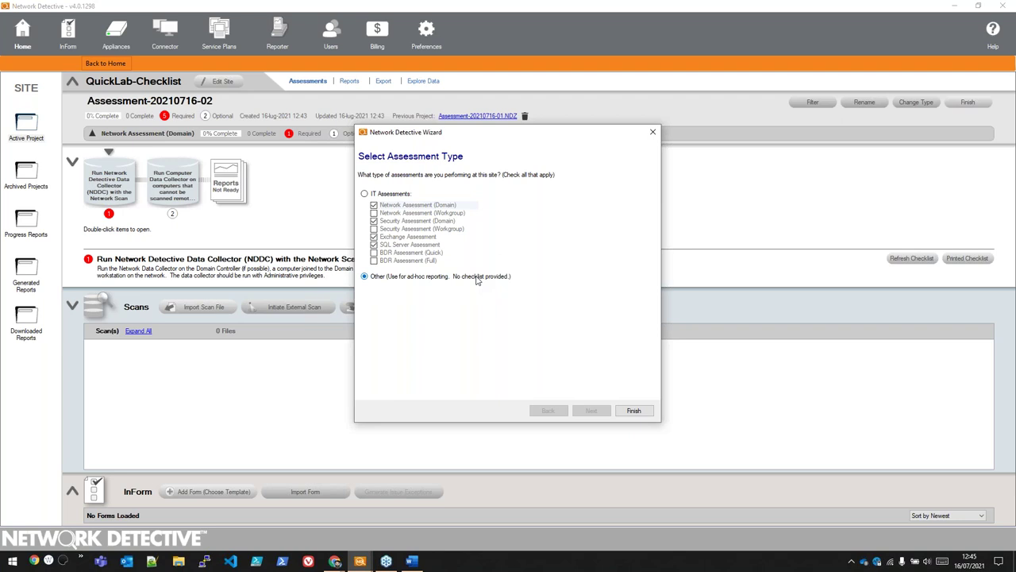
click(633, 412)
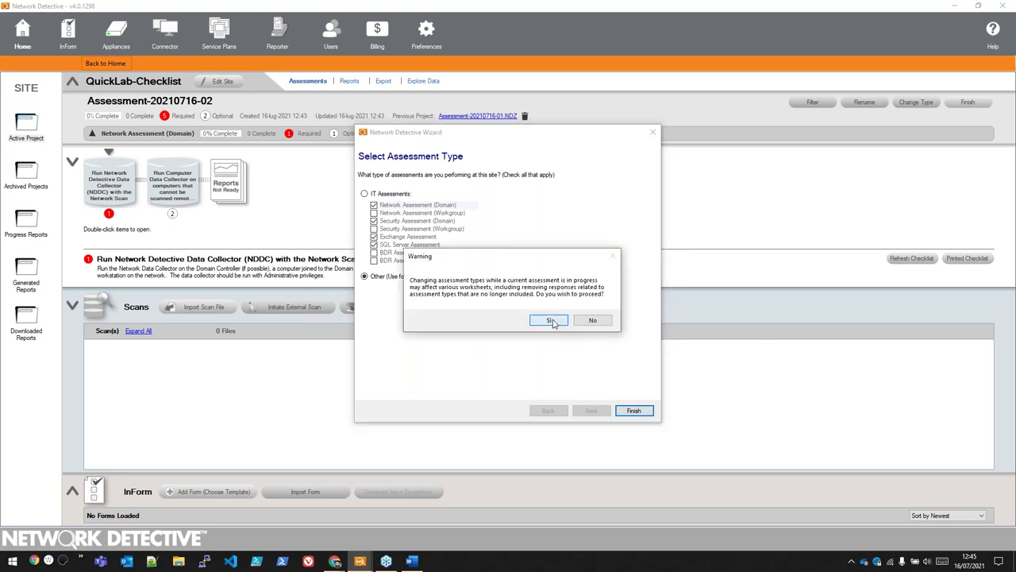
click(551, 319)
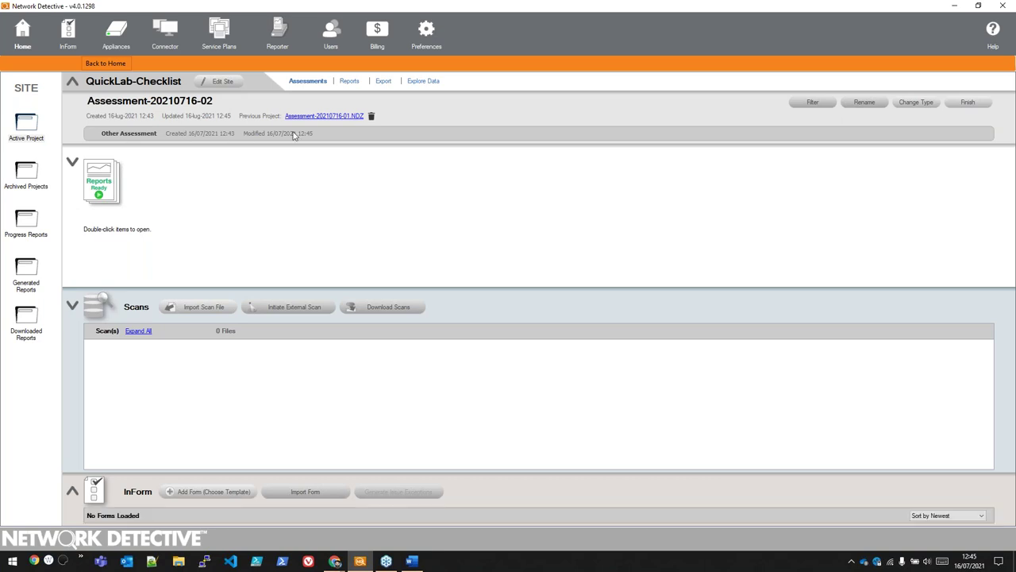
click(286, 304)
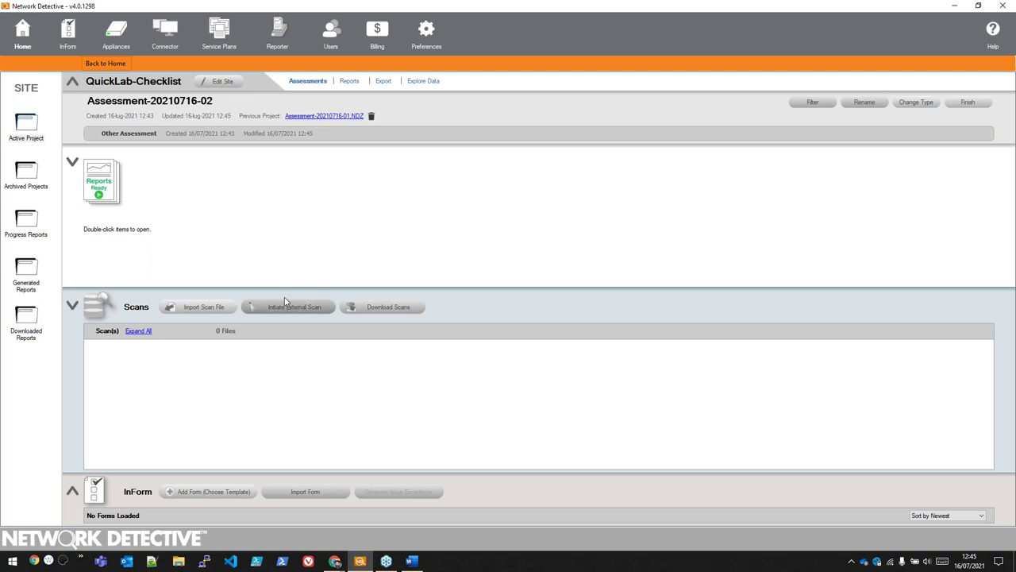
click(486, 237)
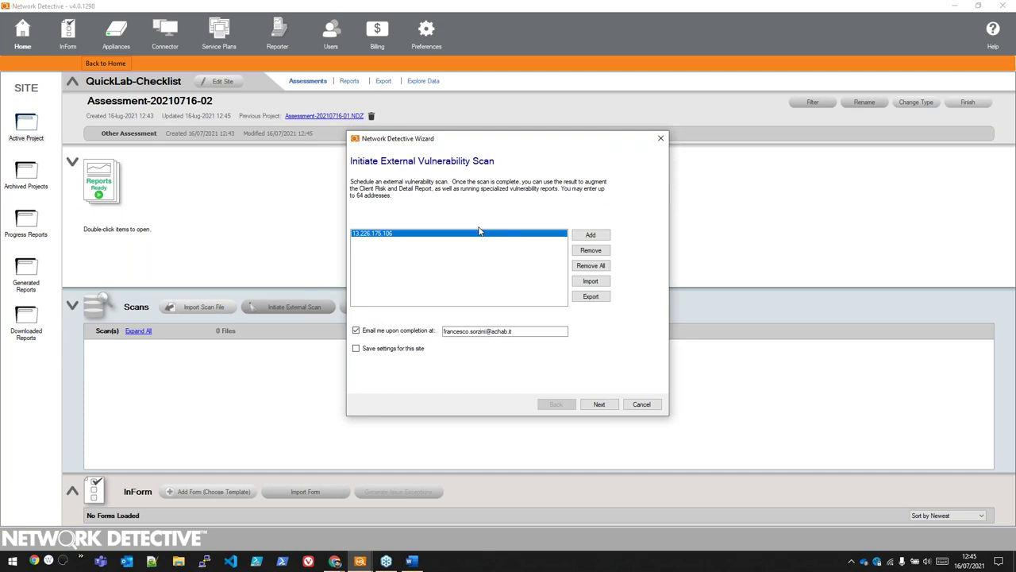
click(660, 141)
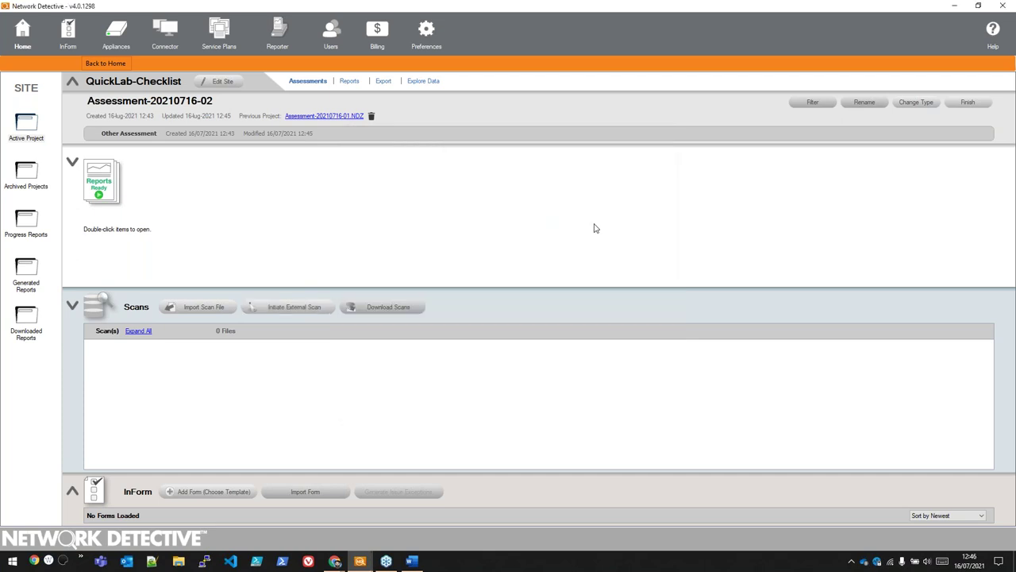